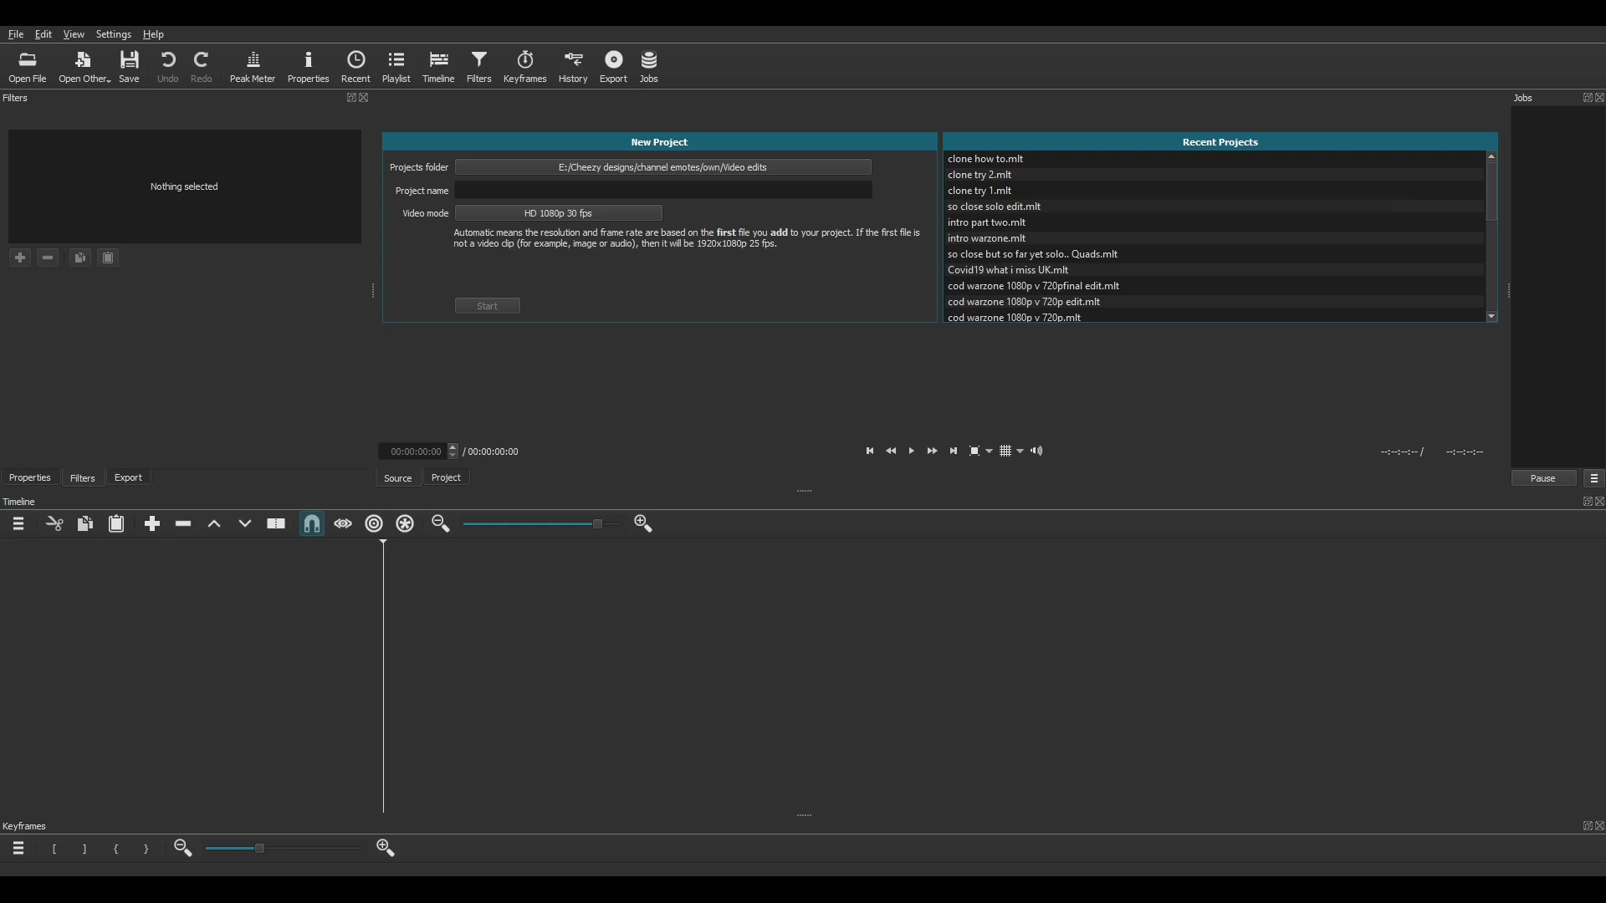
# Step: Name the new HD 1080p 30 fps project 'How to clone' and create it
pyautogui.click(717, 194)
pyautogui.write('How to clone')
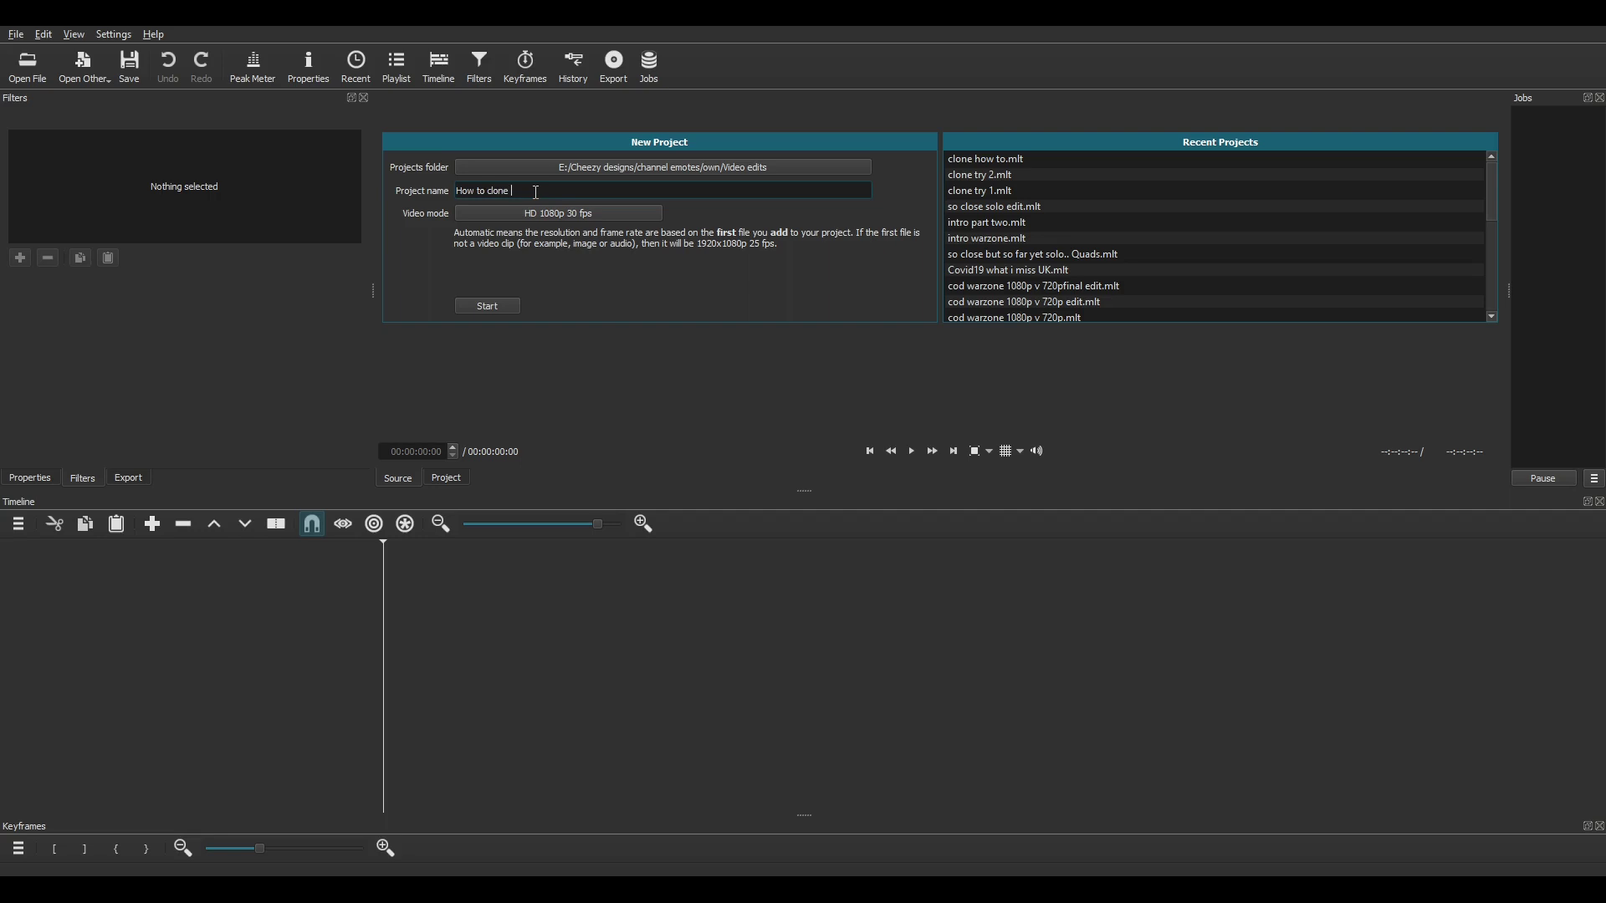
pyautogui.click(491, 307)
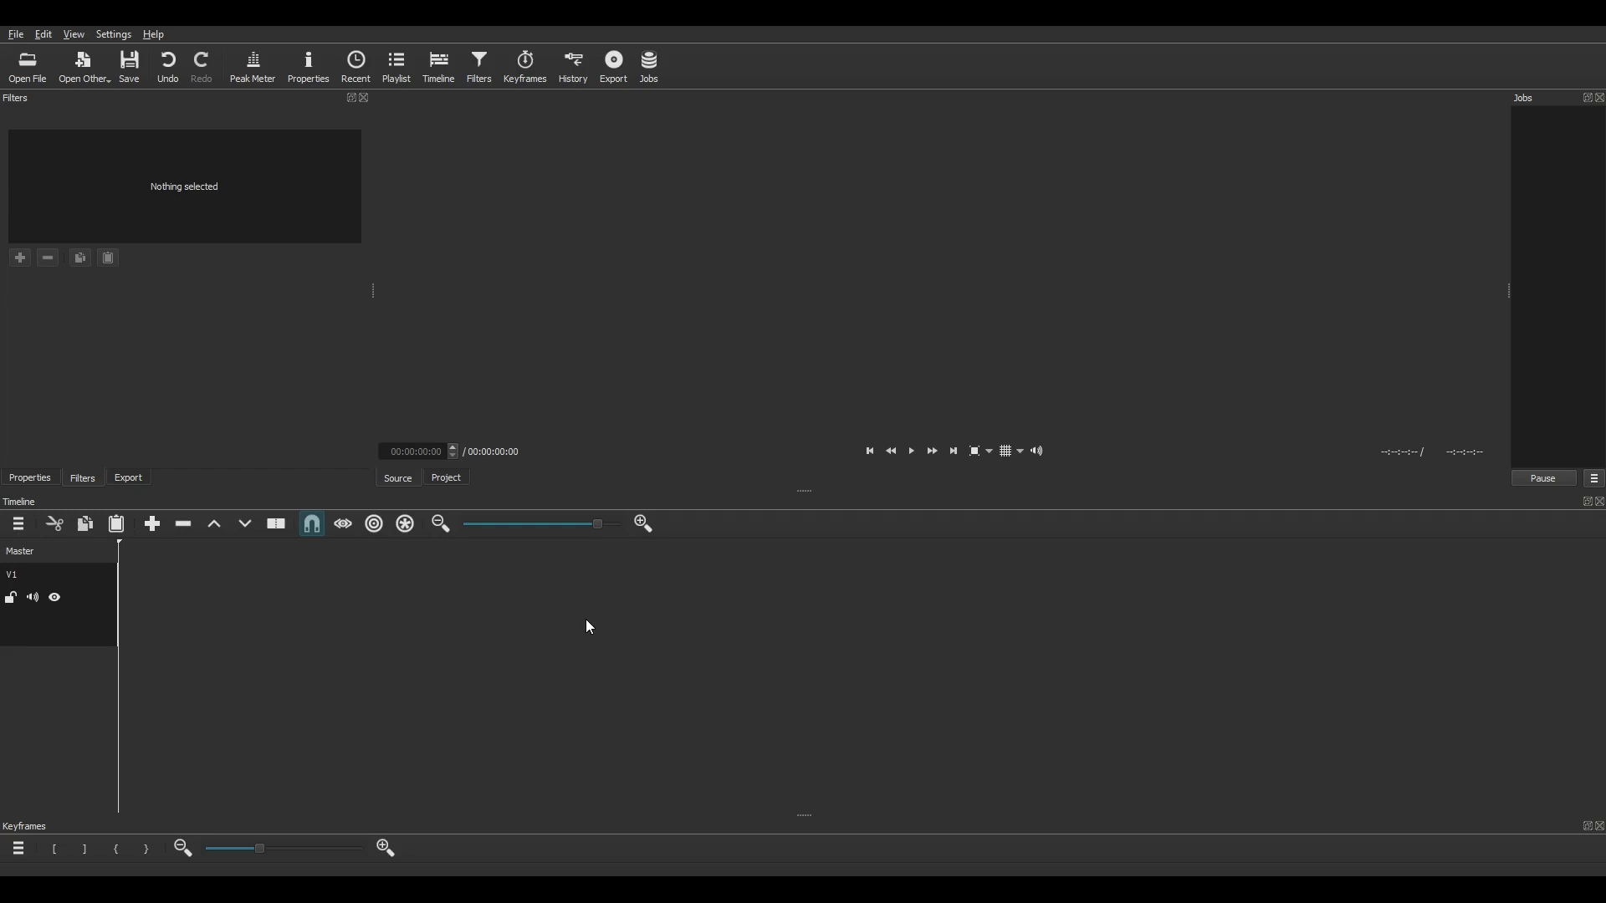
# Step: Add a second video track to the timeline with Ctrl+I
pyautogui.hotkey('ctrl', 'i')
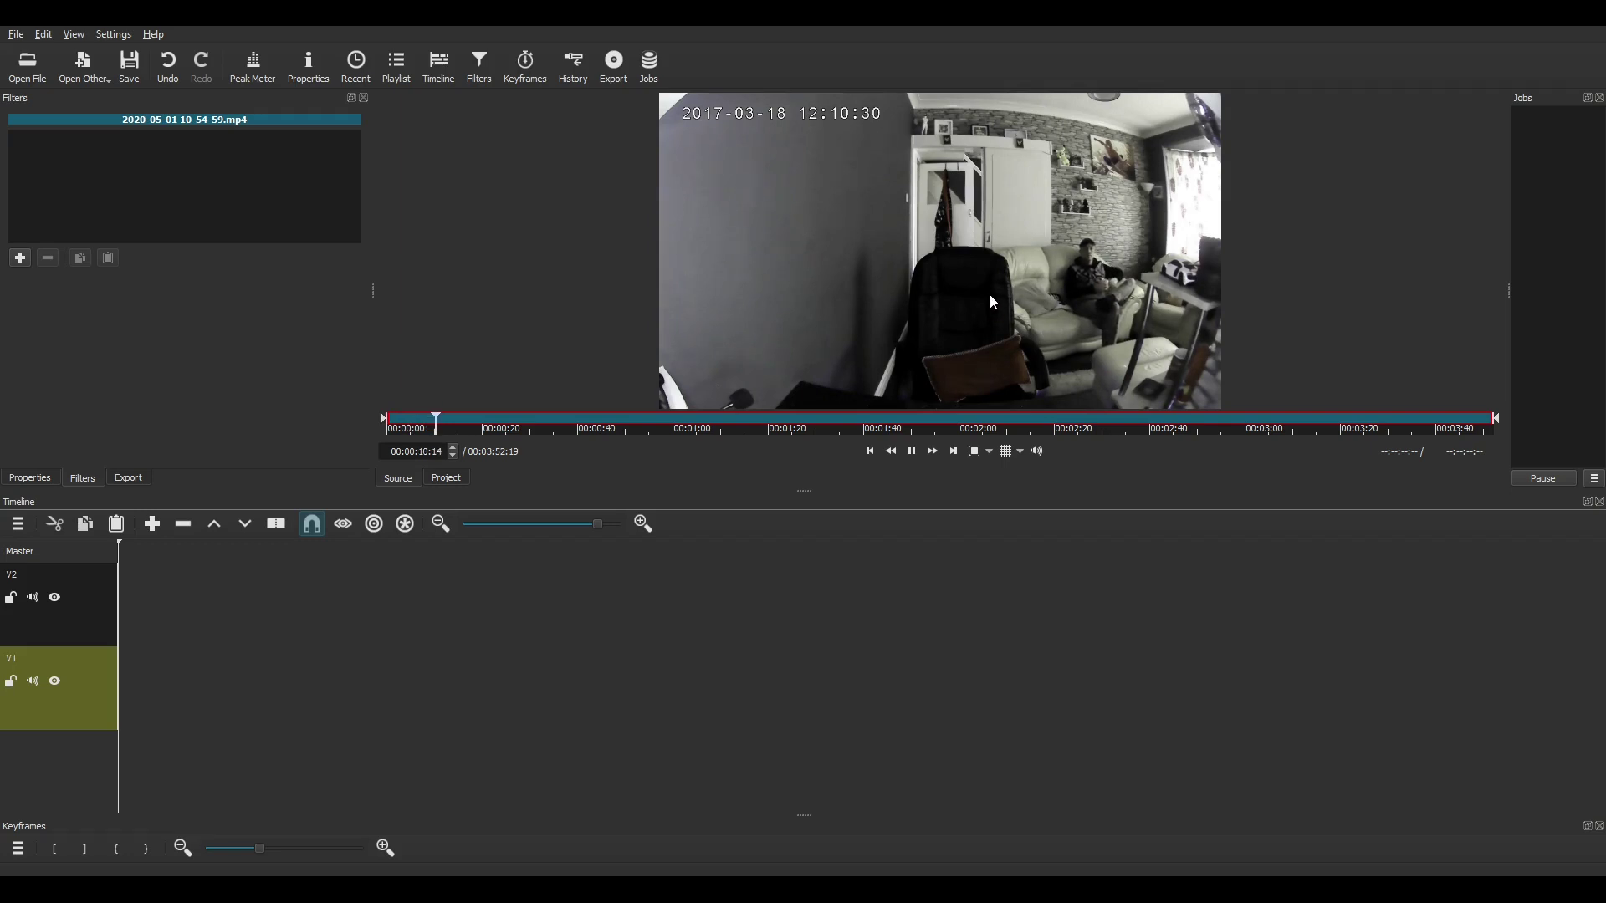
# Step: Place clip 10-54-59 on track V1 and clip 10-58-55 on track V2
pyautogui.moveTo(991, 294); pyautogui.dragTo(574, 695)
pyautogui.moveTo(654, 656); pyautogui.dragTo(649, 646)
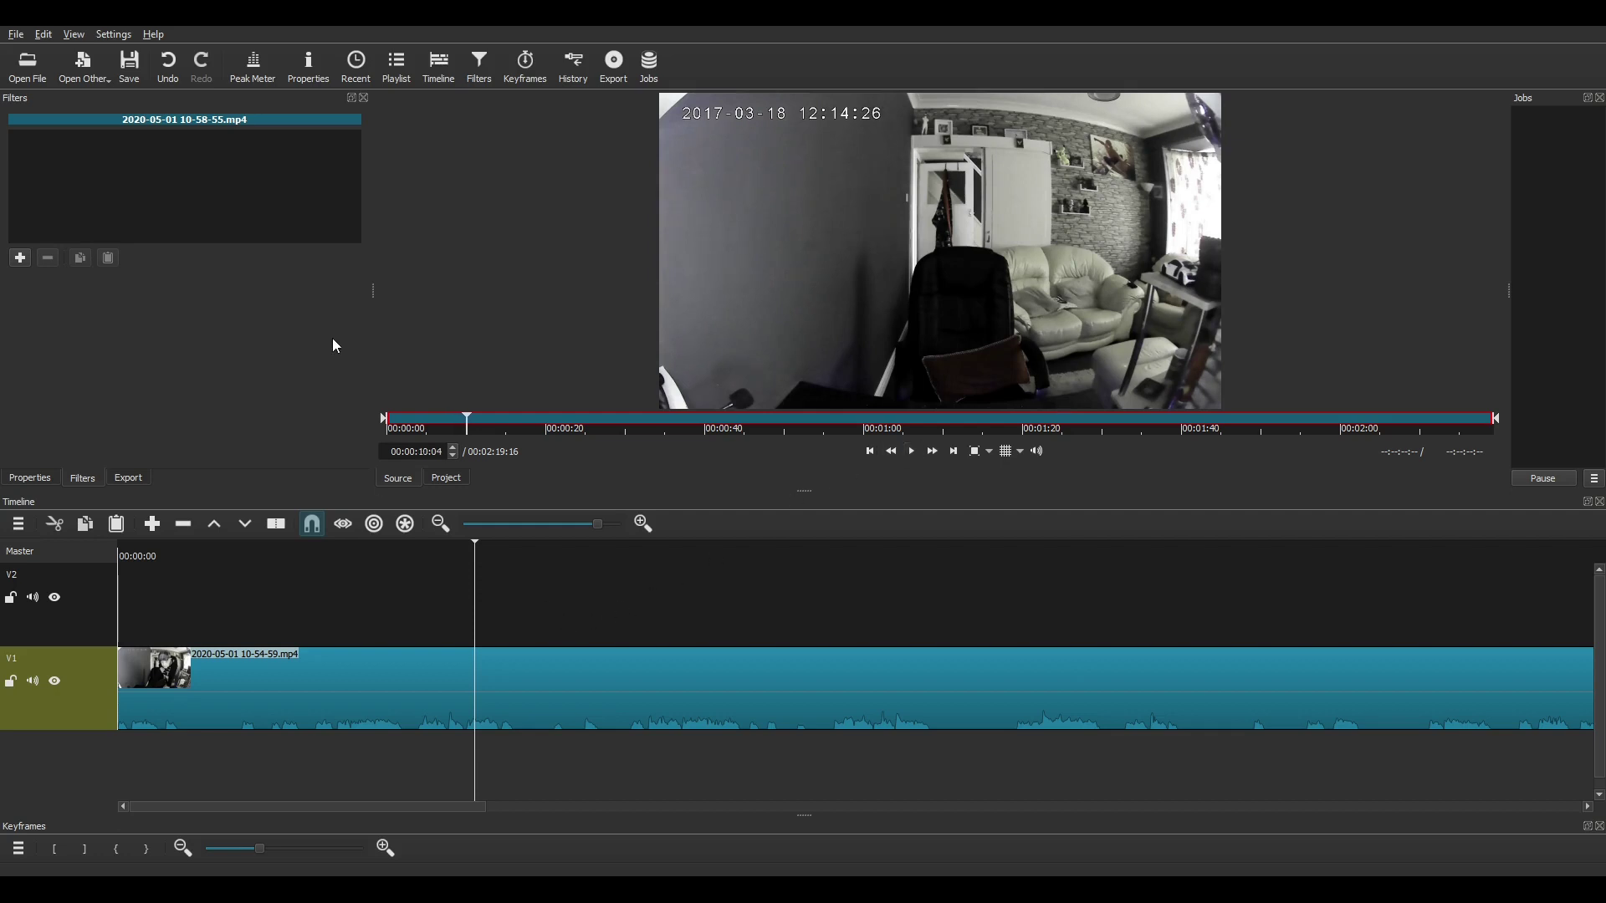
pyautogui.moveTo(827, 244); pyautogui.dragTo(138, 582)
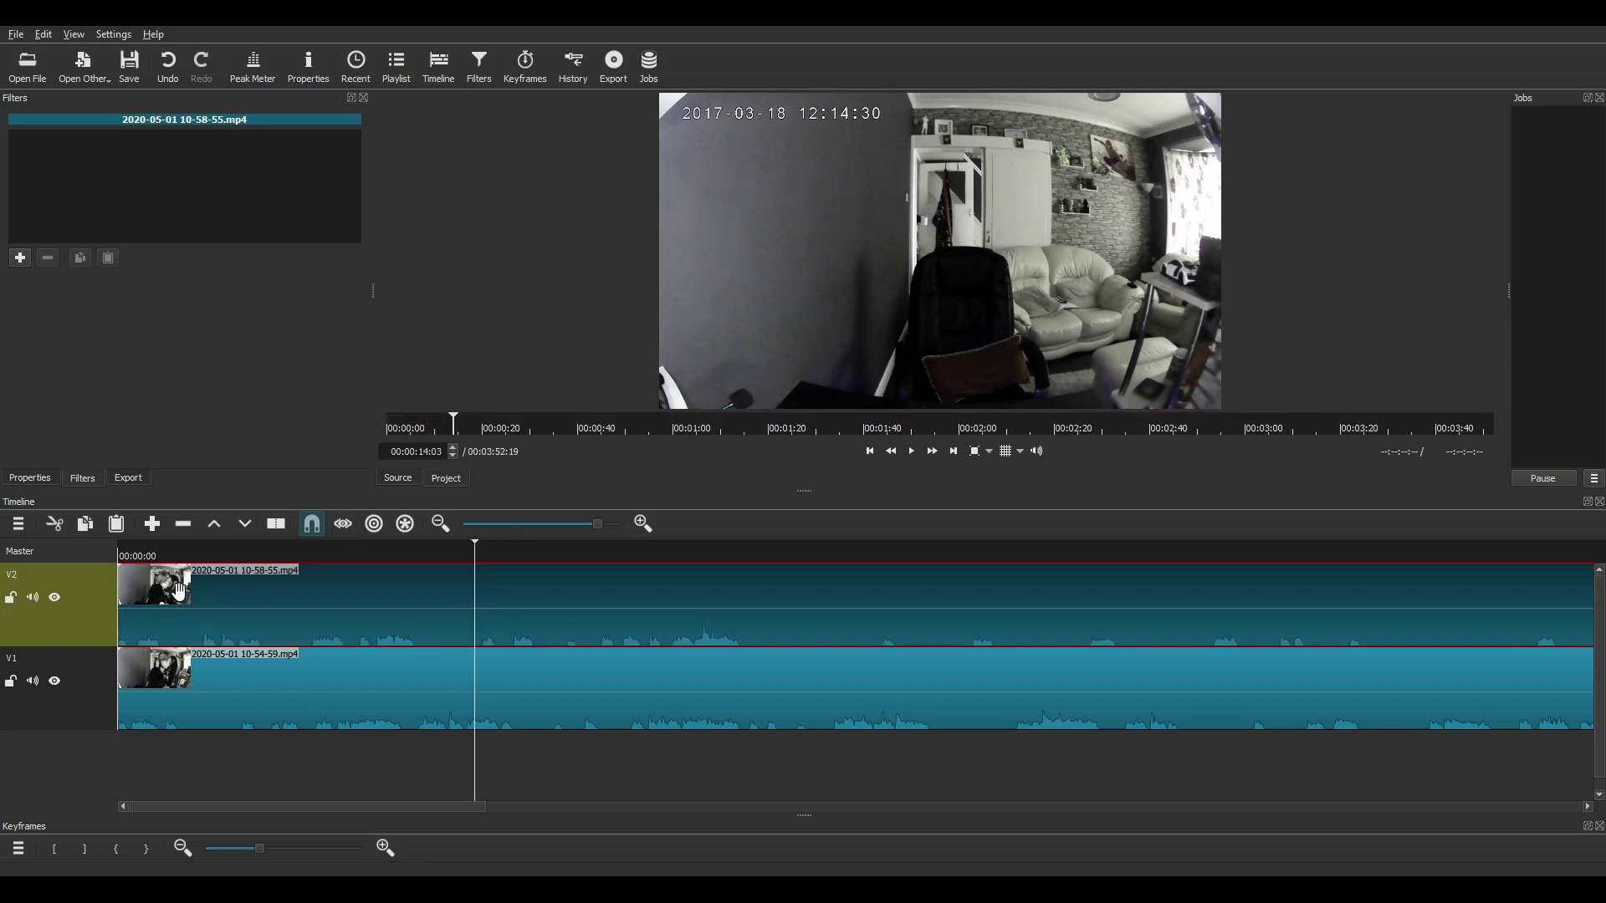
# Step: Hide track V1 and play the stacked footage from the start
pyautogui.click(130, 557)
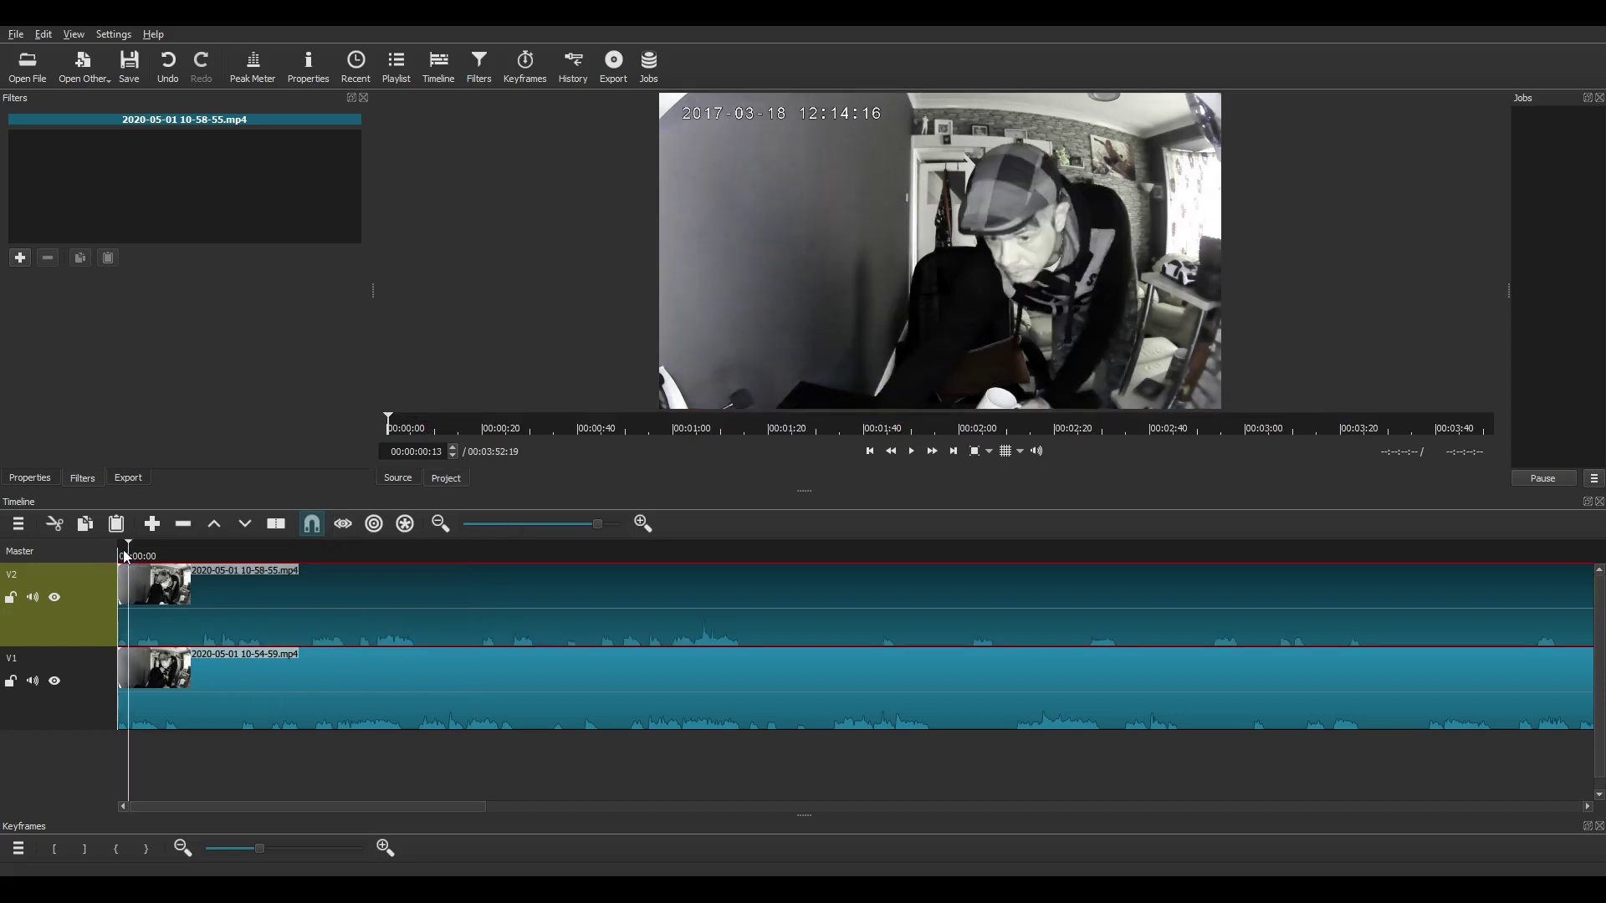
pyautogui.click(57, 683)
pyautogui.click(921, 455)
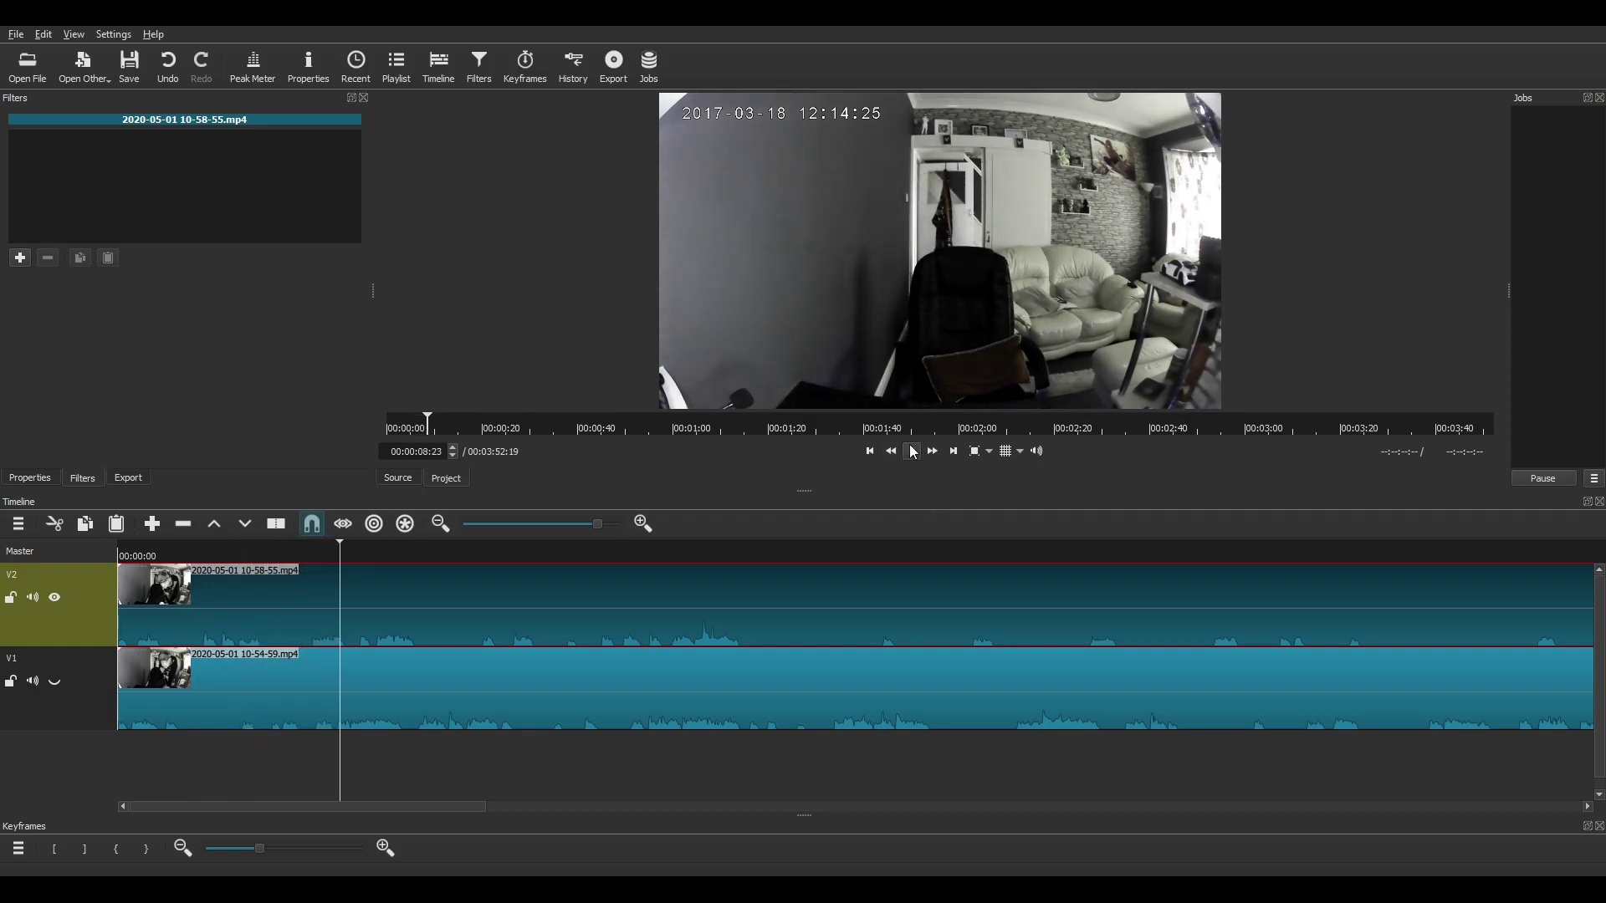
# Step: Split the V2 clip at the playhead, delete its opening piece and close the gap
pyautogui.press('s')
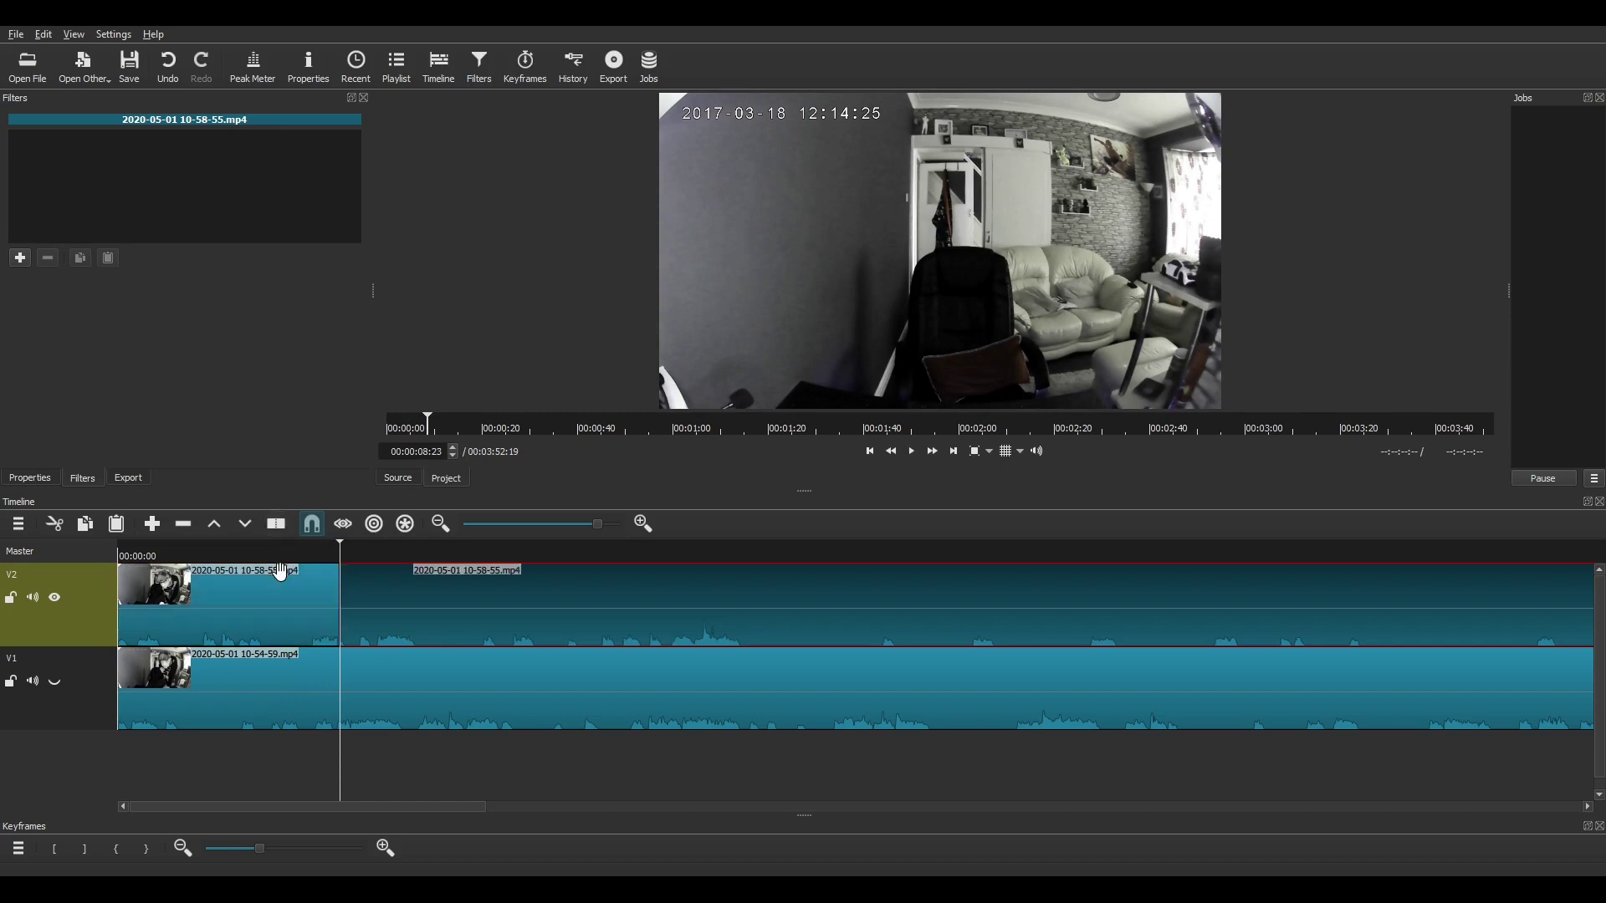
pyautogui.click(278, 596)
pyautogui.press('Delete')
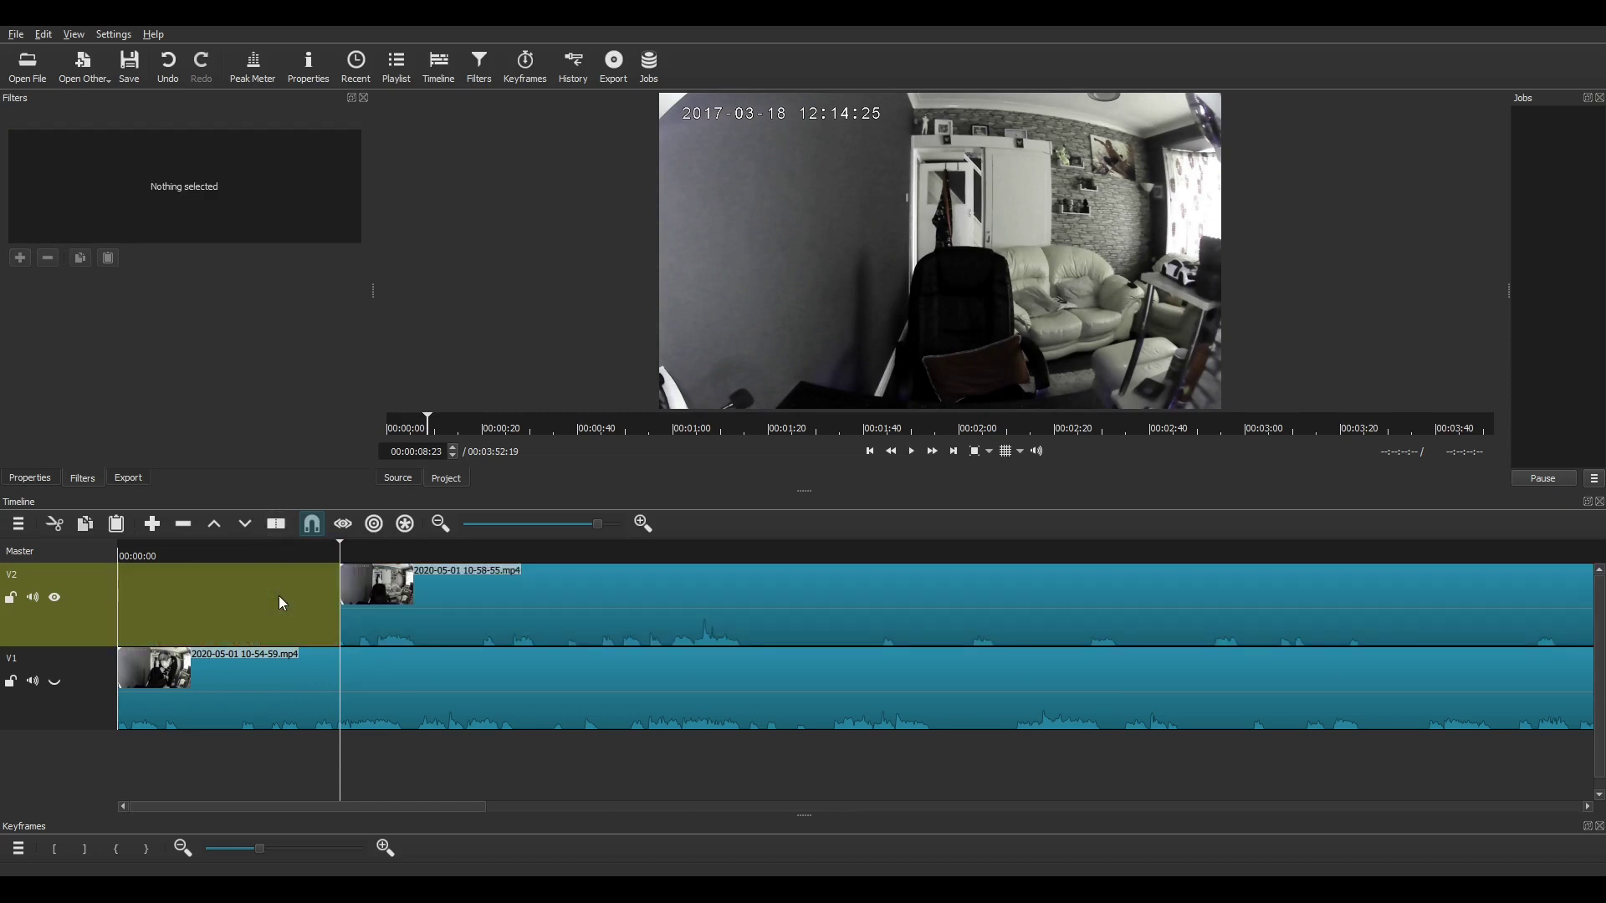
pyautogui.moveTo(408, 595); pyautogui.dragTo(374, 610)
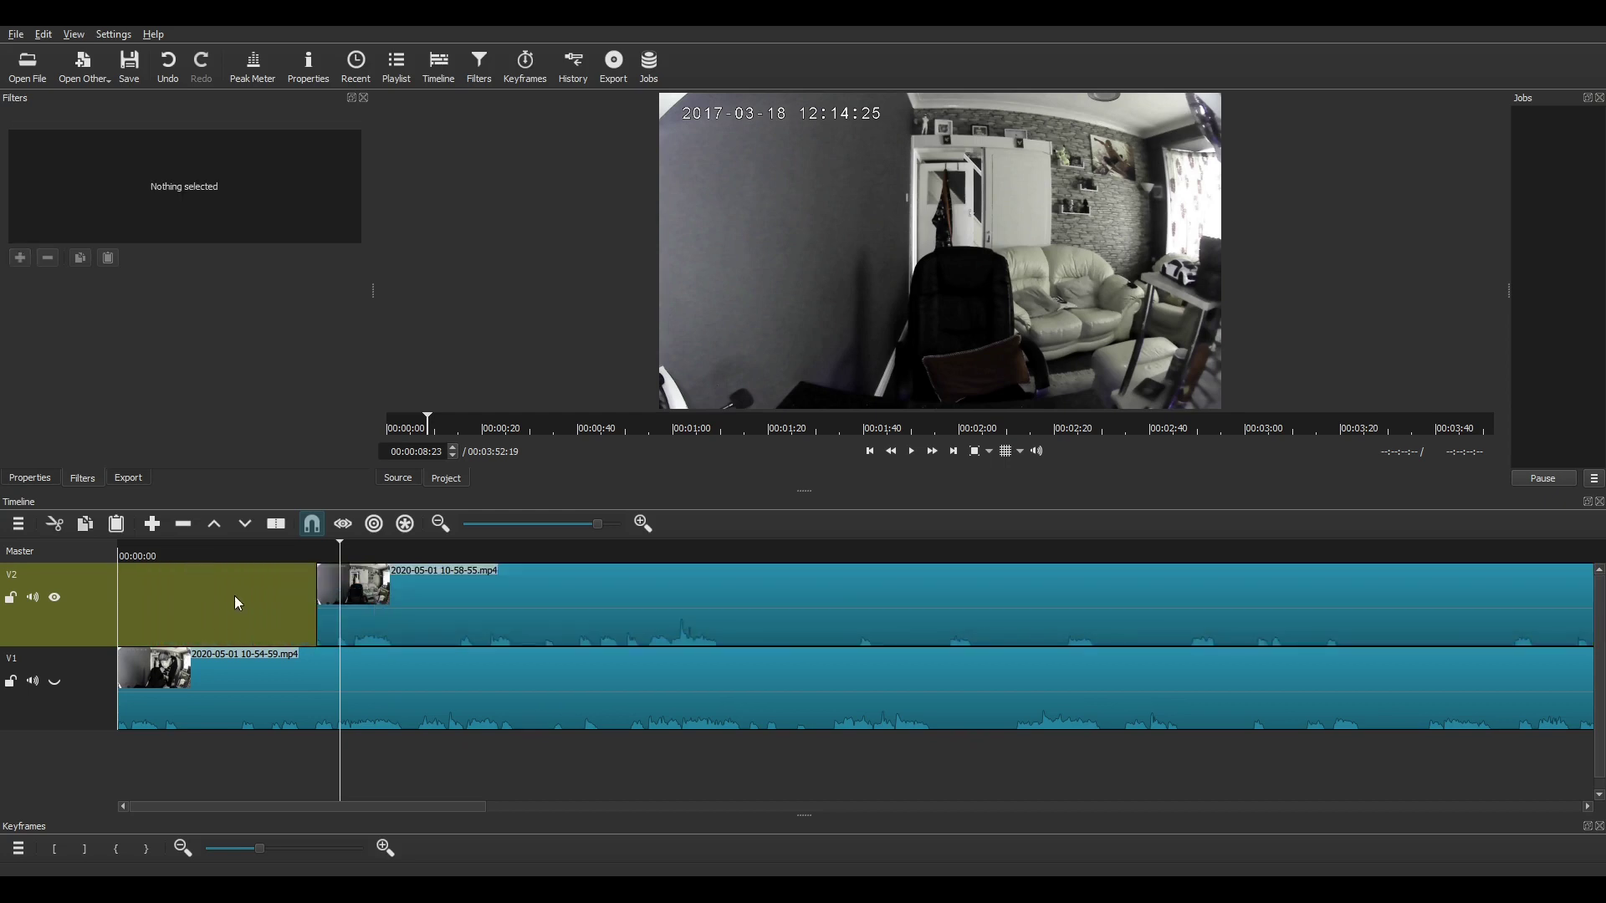
pyautogui.click(254, 606)
pyautogui.press('Delete')
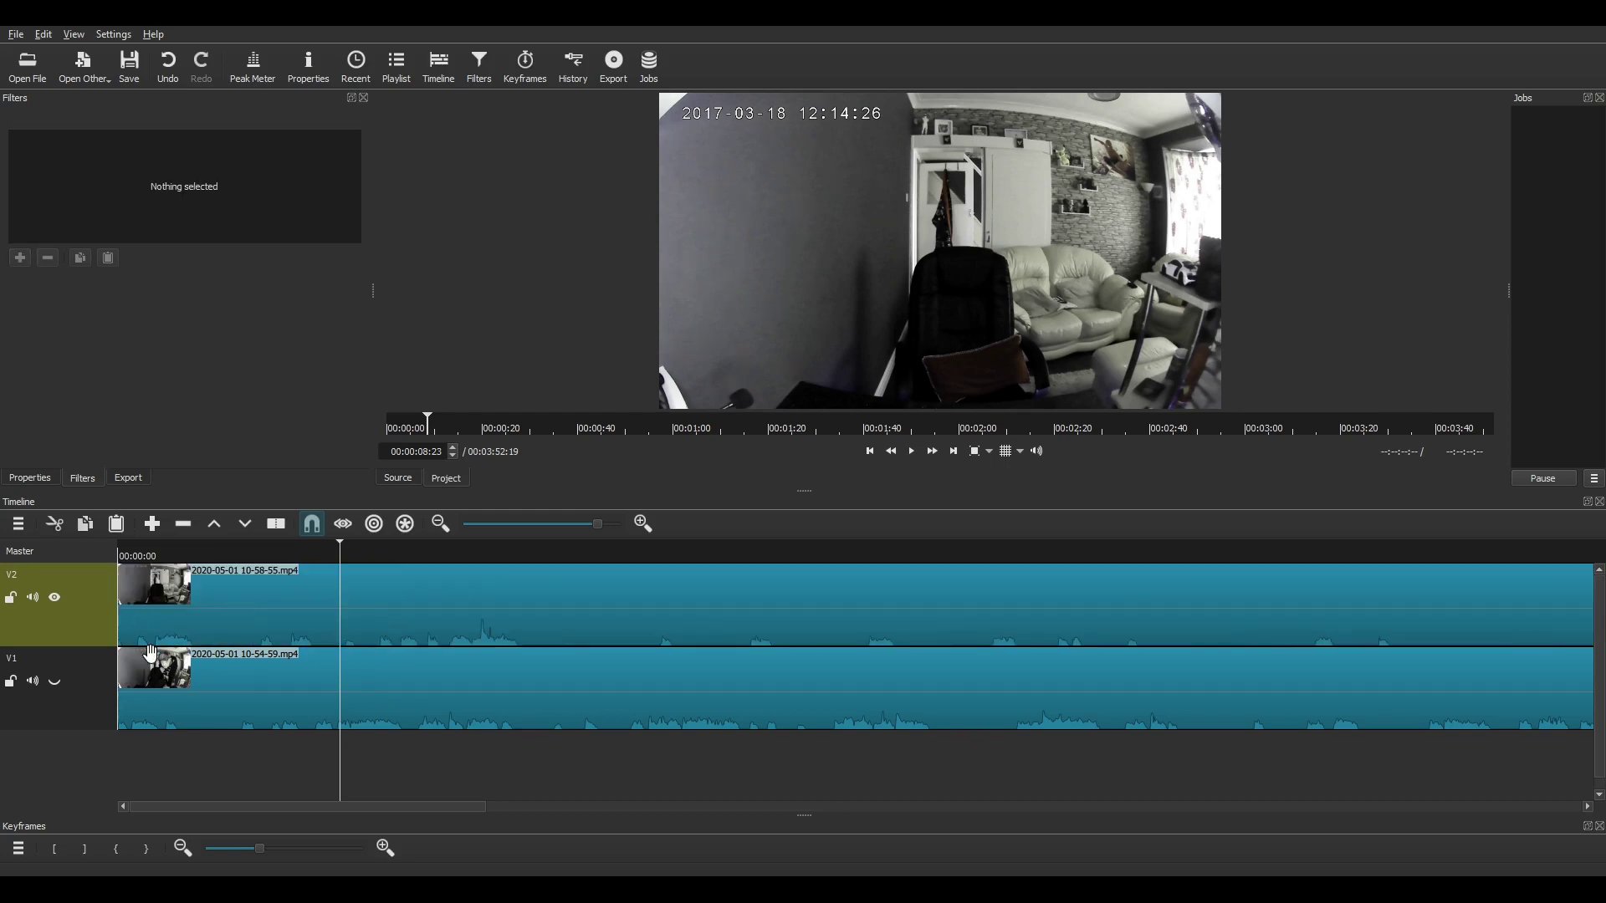
# Step: Hide V2, show V1, and play its footage to find the cut point at 00:00:07:27
pyautogui.click(55, 598)
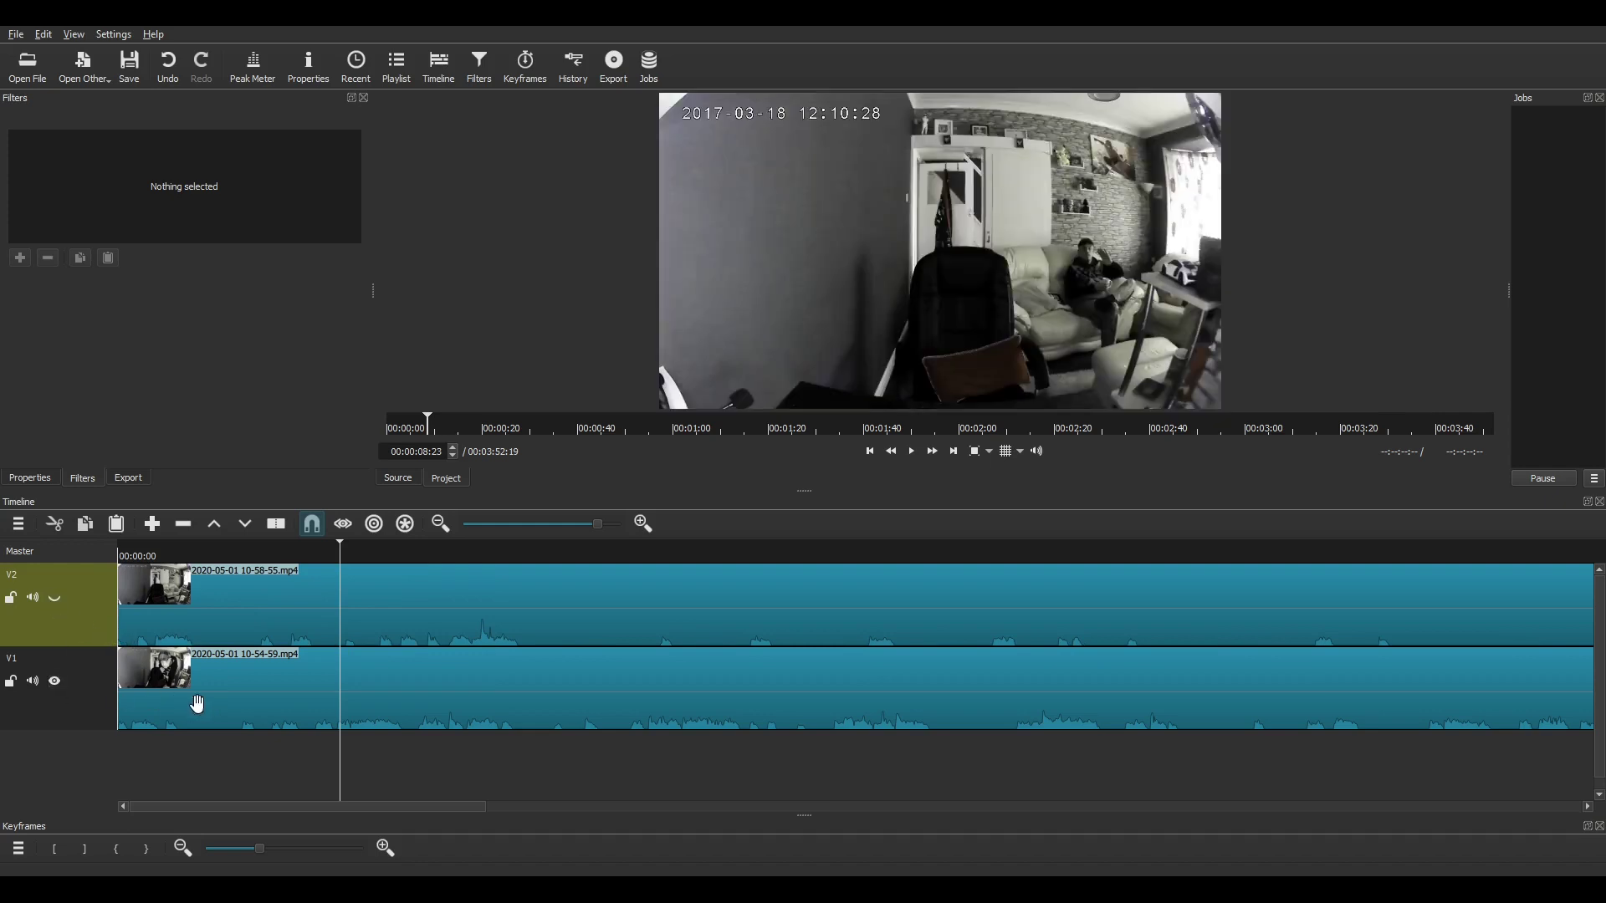
pyautogui.click(195, 702)
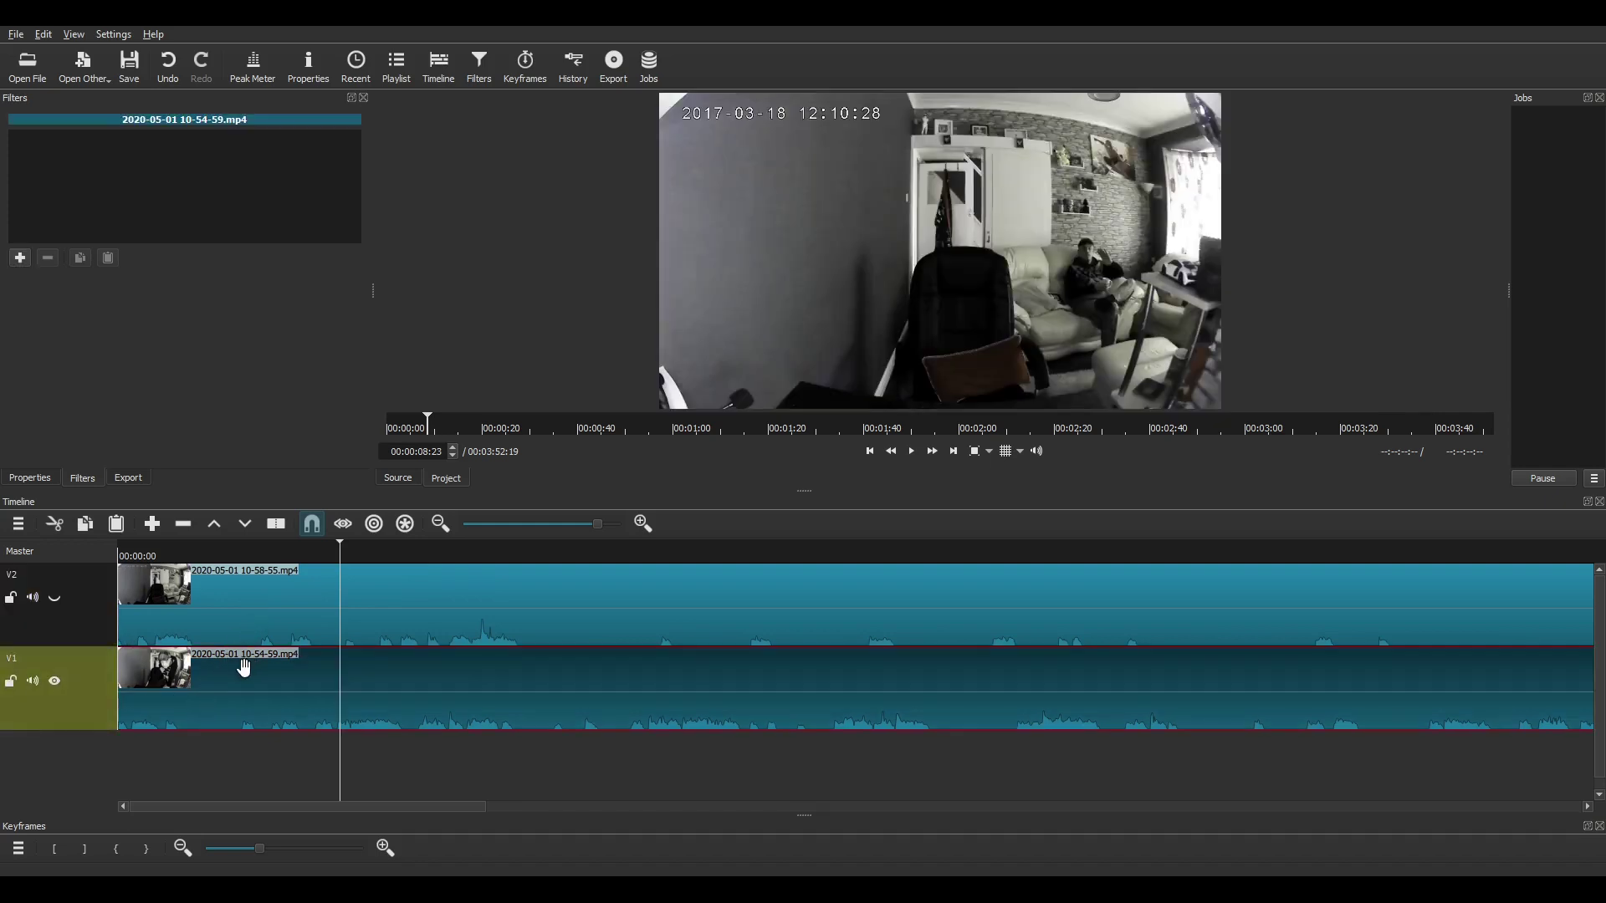
pyautogui.click(246, 548)
pyautogui.click(193, 555)
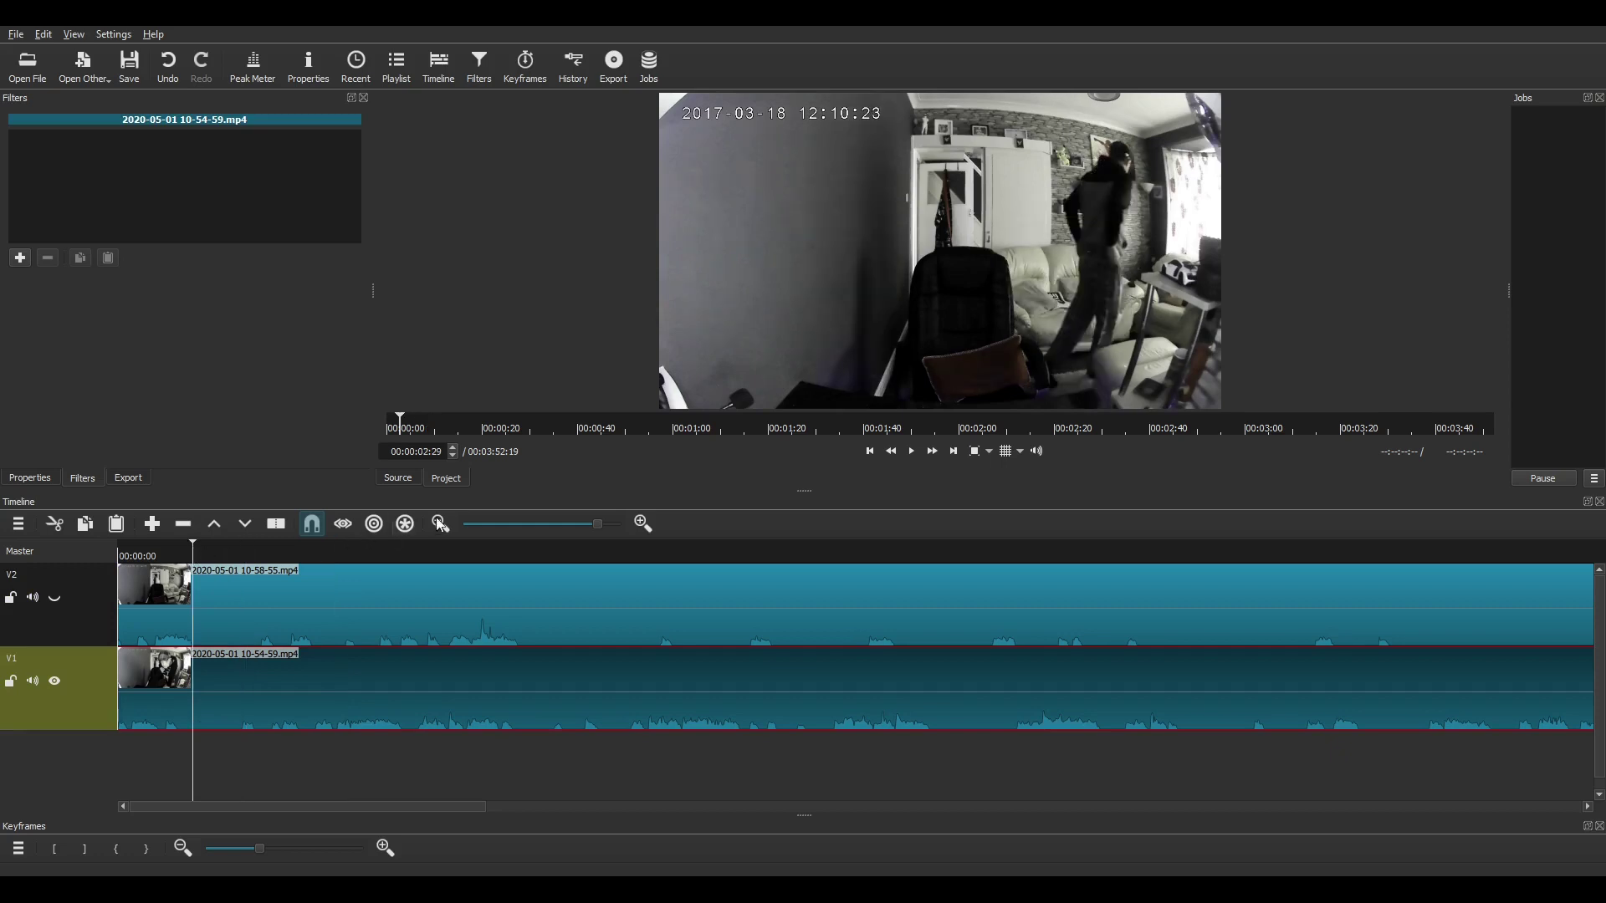
pyautogui.click(906, 454)
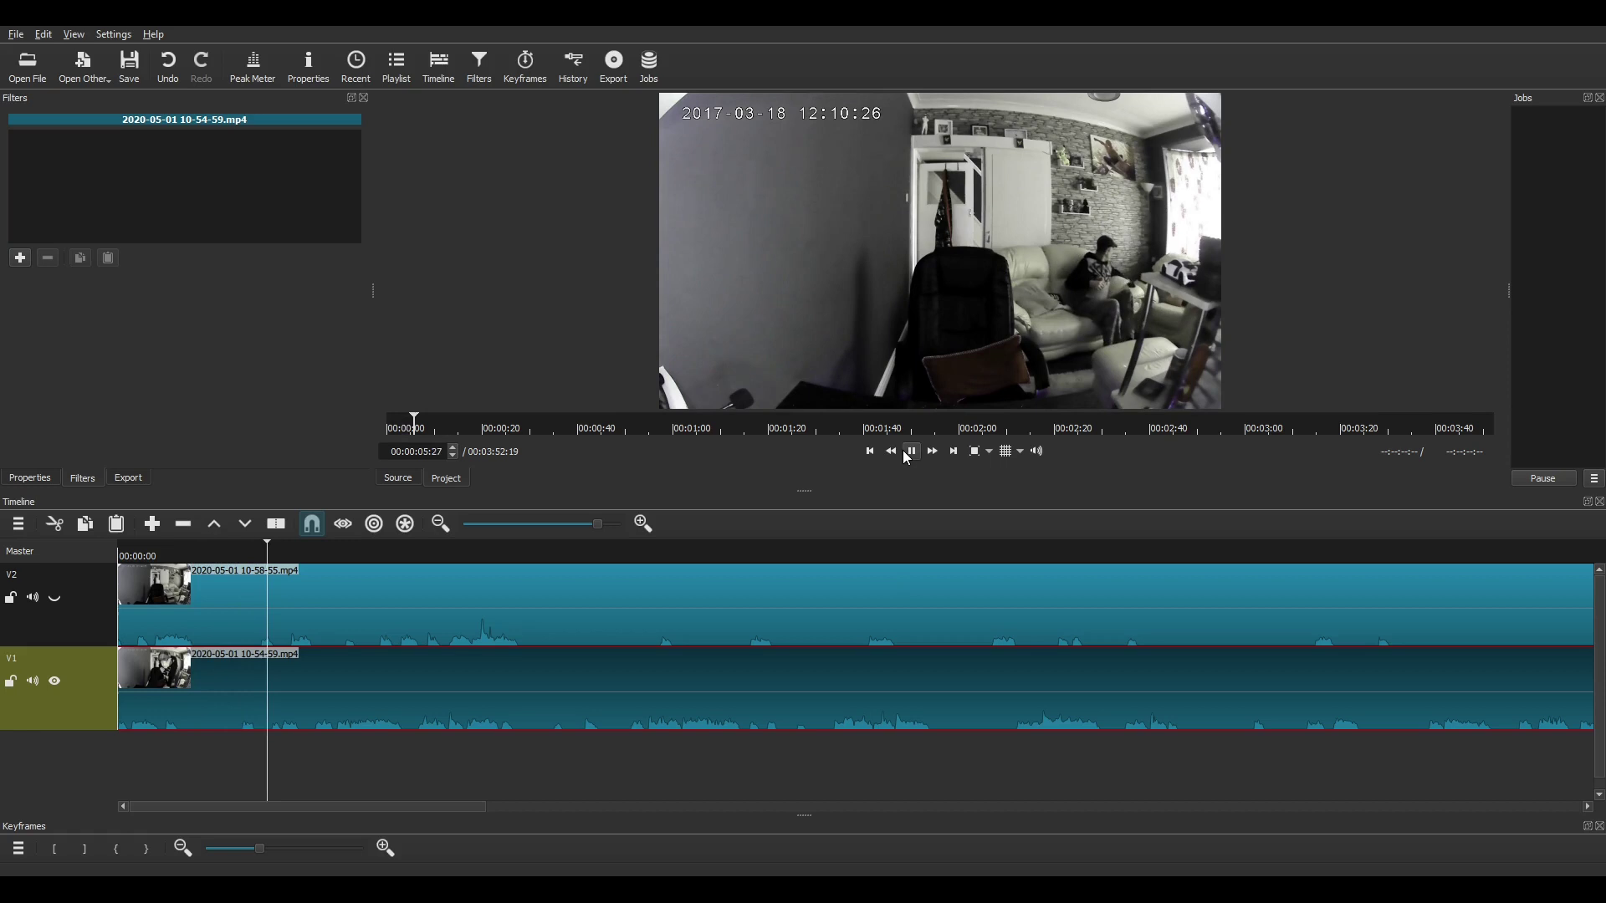
pyautogui.click(907, 456)
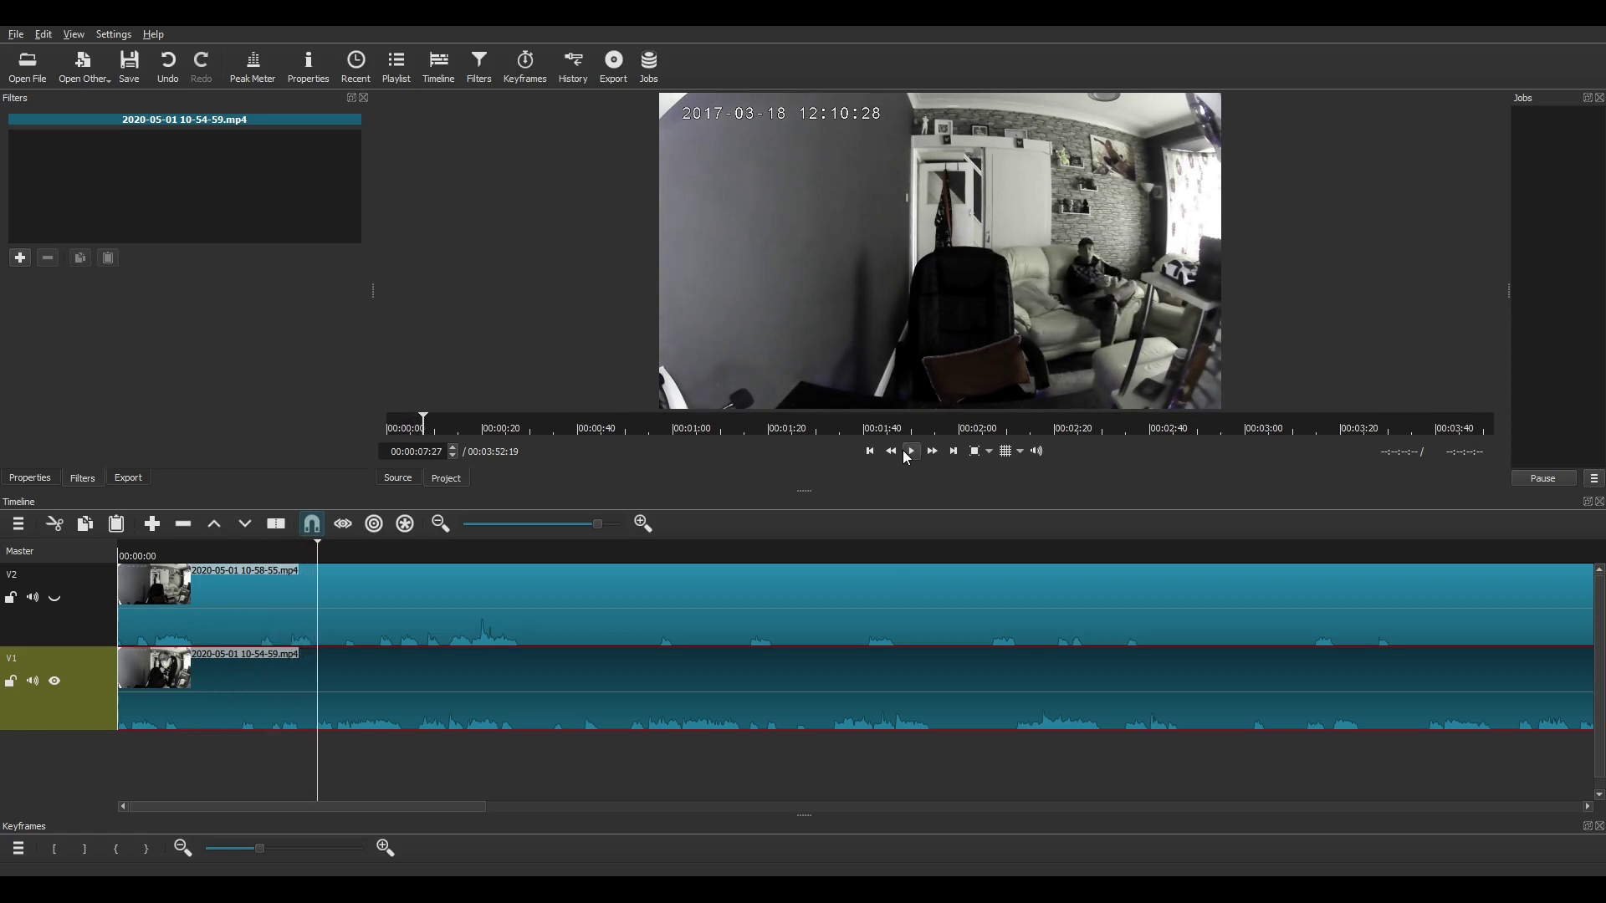
# Step: Split the V1 clip at 00:00:07:27, remove the opening piece and close the start gap
pyautogui.click(276, 524)
pyautogui.press('z')
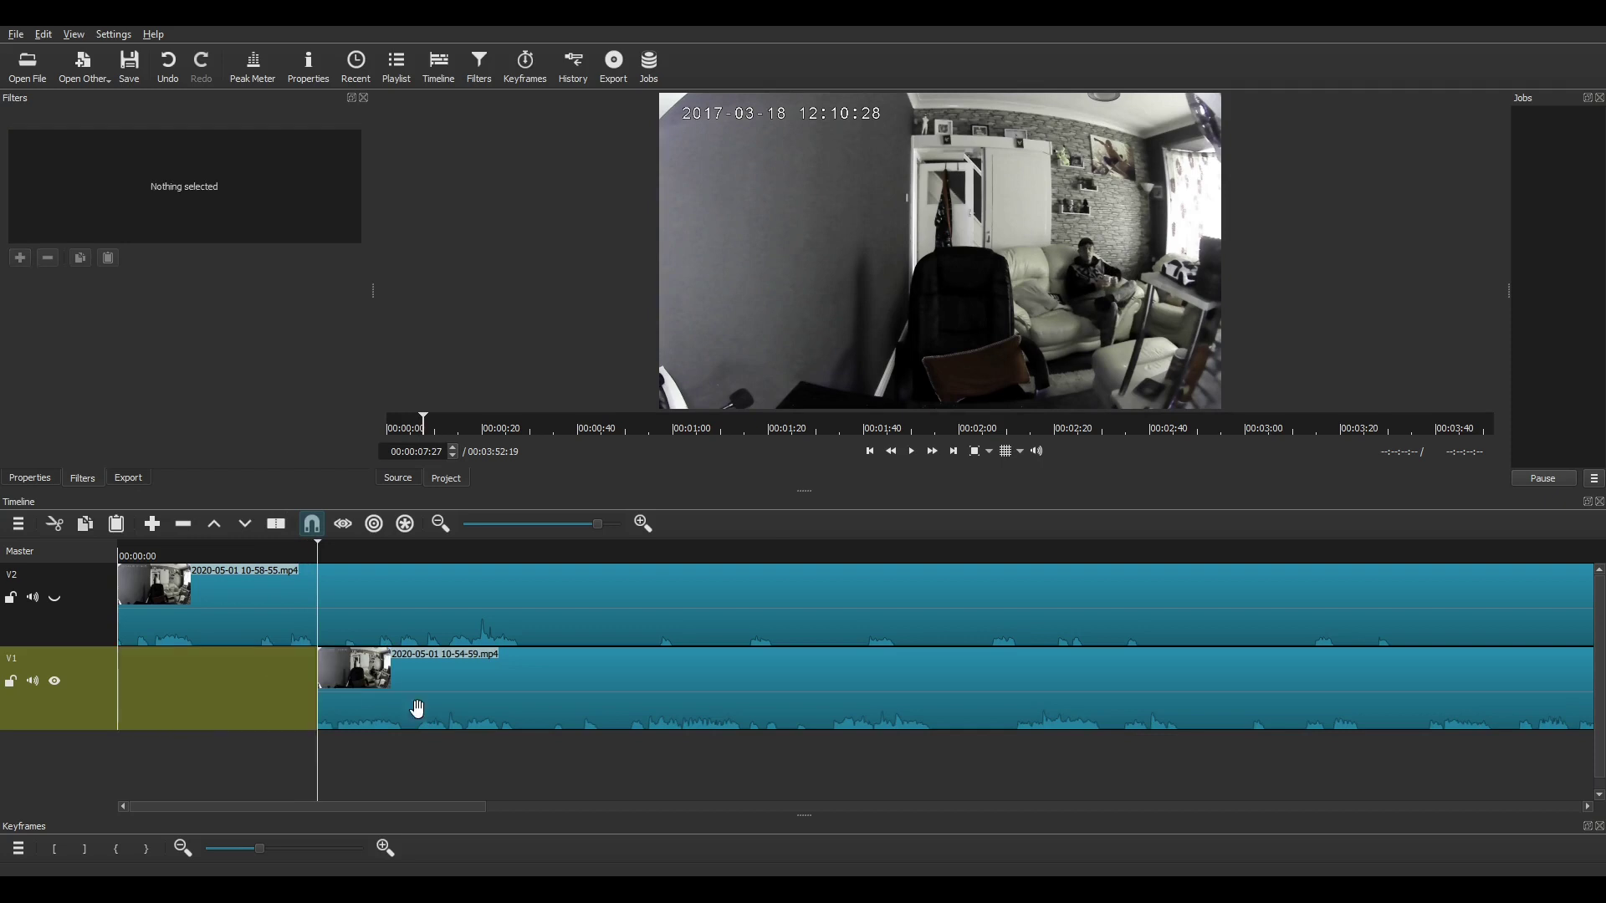
pyautogui.click(286, 691)
pyautogui.press('x')
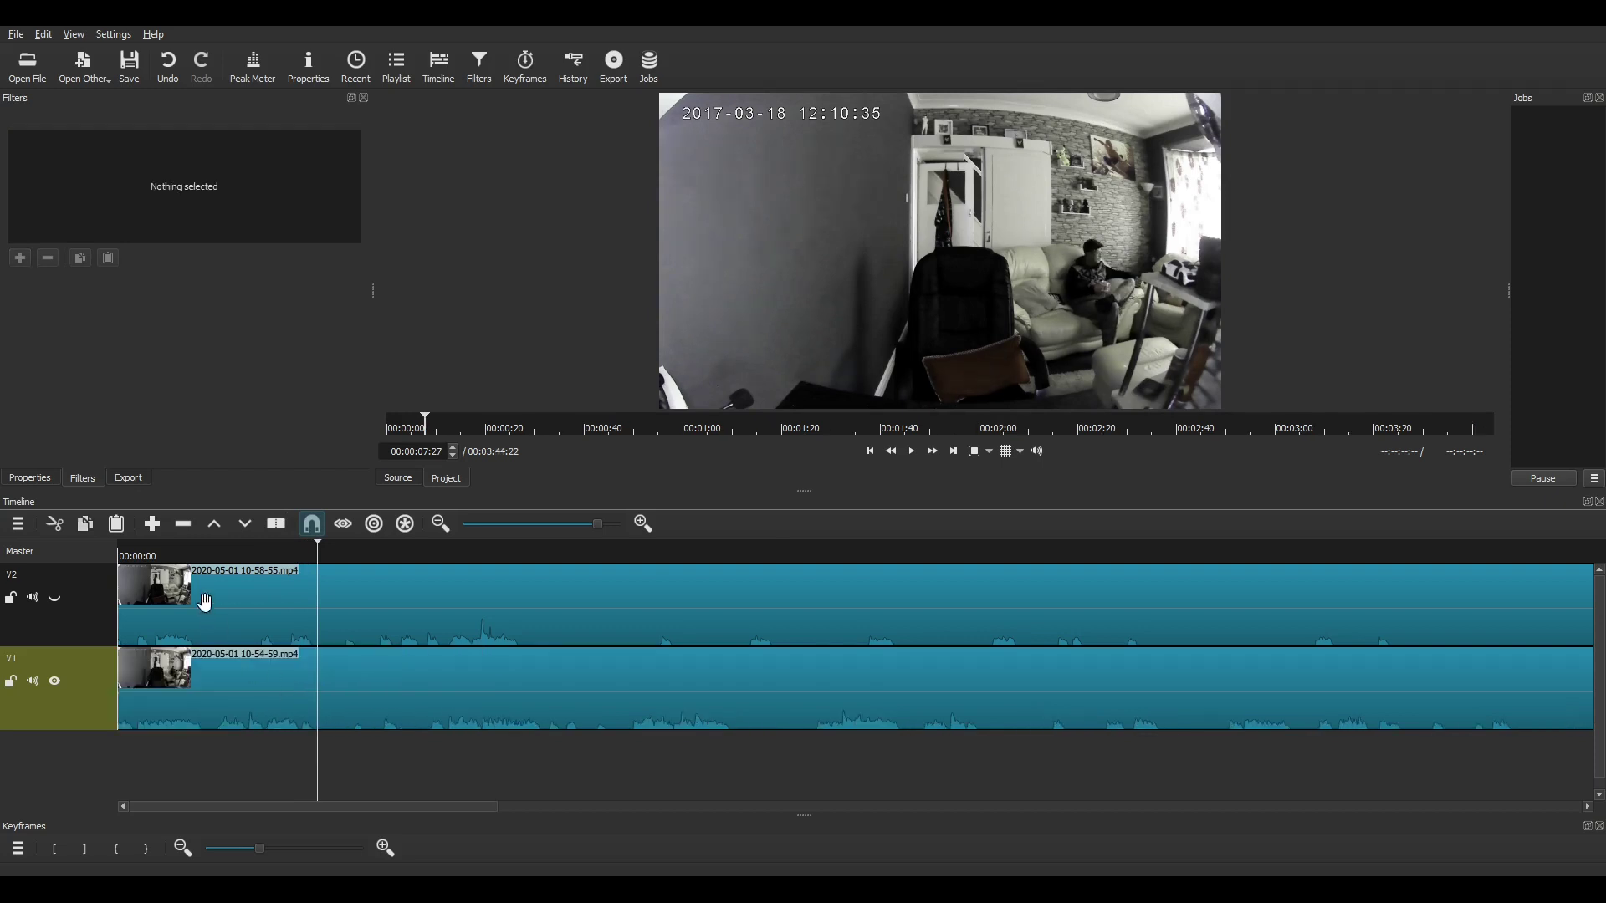
pyautogui.click(123, 559)
# Step: Scrub the opening seconds, stop at 00:00:05:16 and select the V2 clip
pyautogui.click(117, 554)
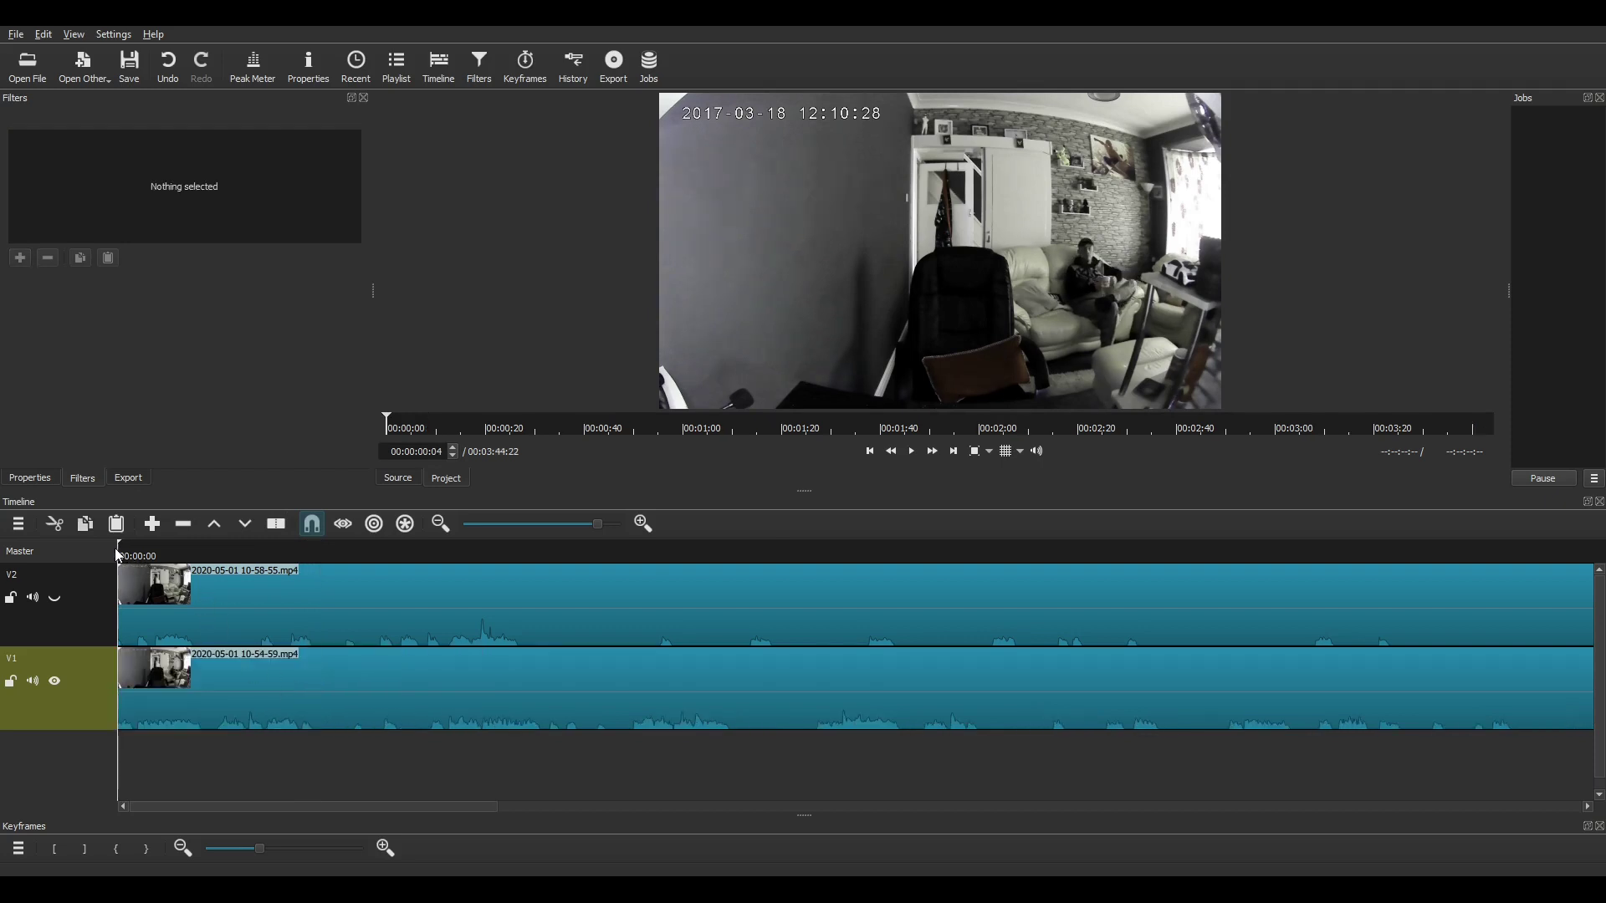
pyautogui.moveTo(118, 556); pyautogui.dragTo(158, 562)
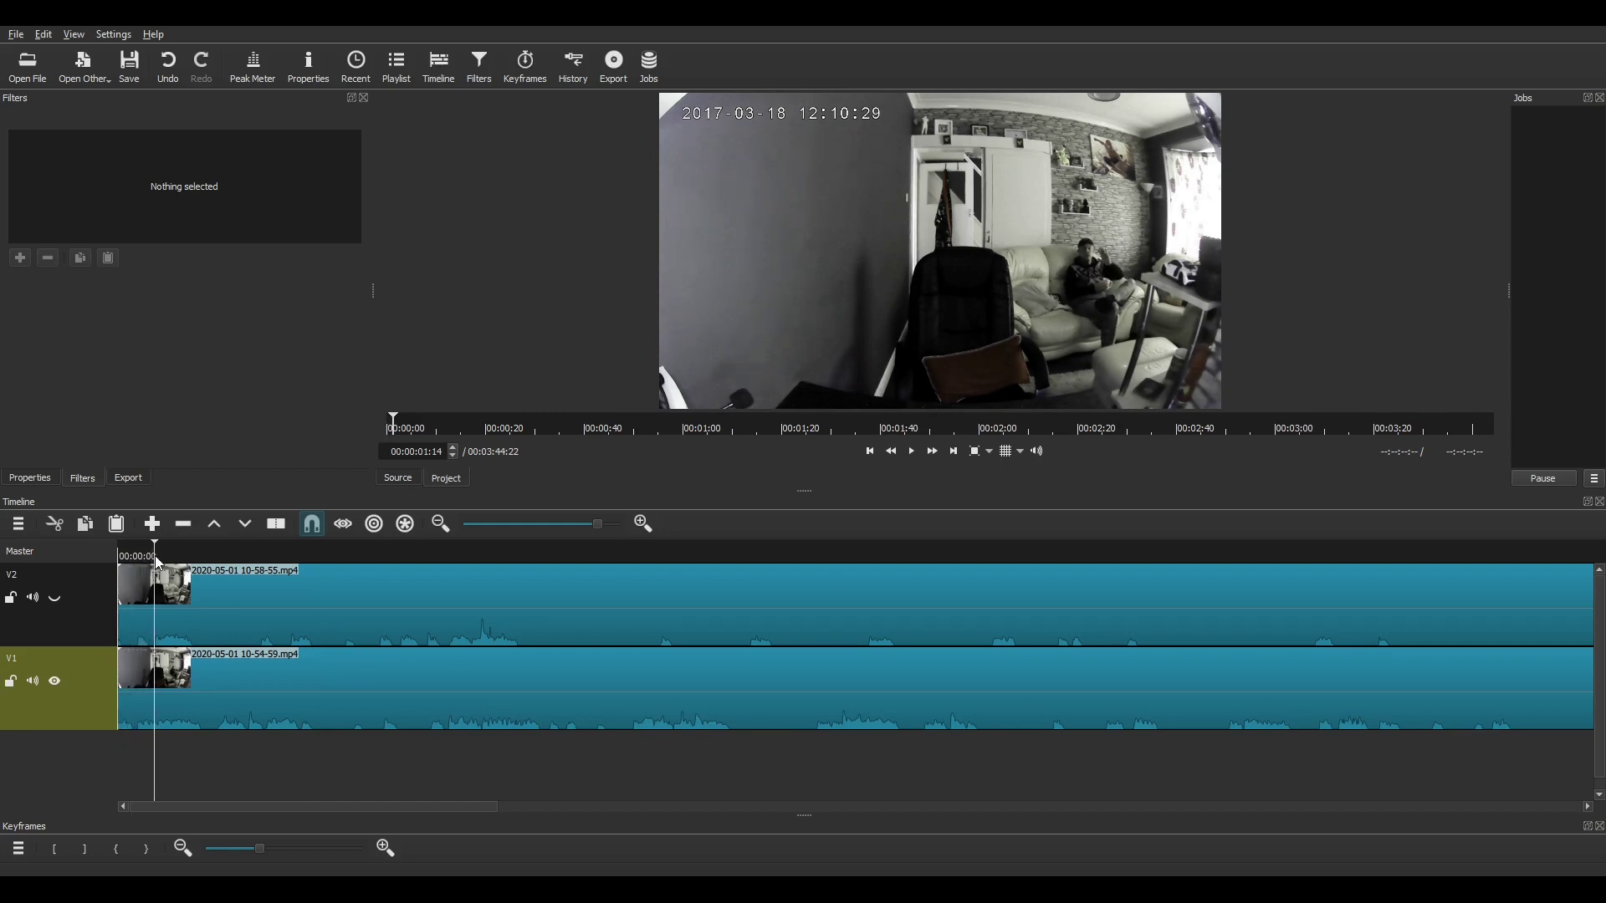
pyautogui.click(257, 554)
pyautogui.click(54, 681)
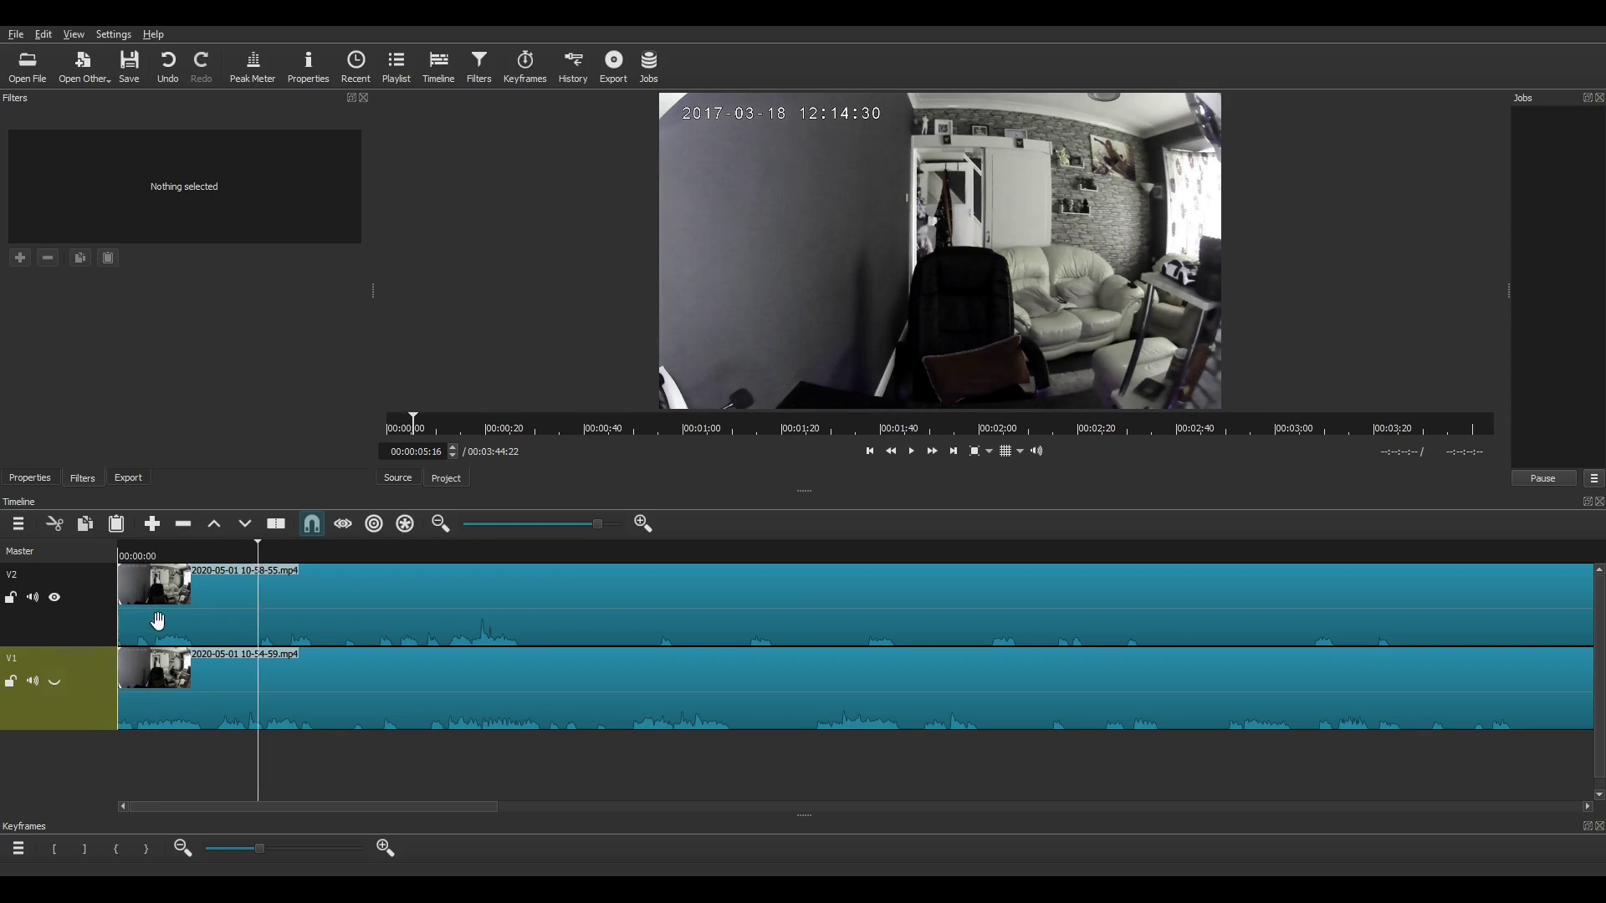
pyautogui.click(308, 555)
pyautogui.click(355, 600)
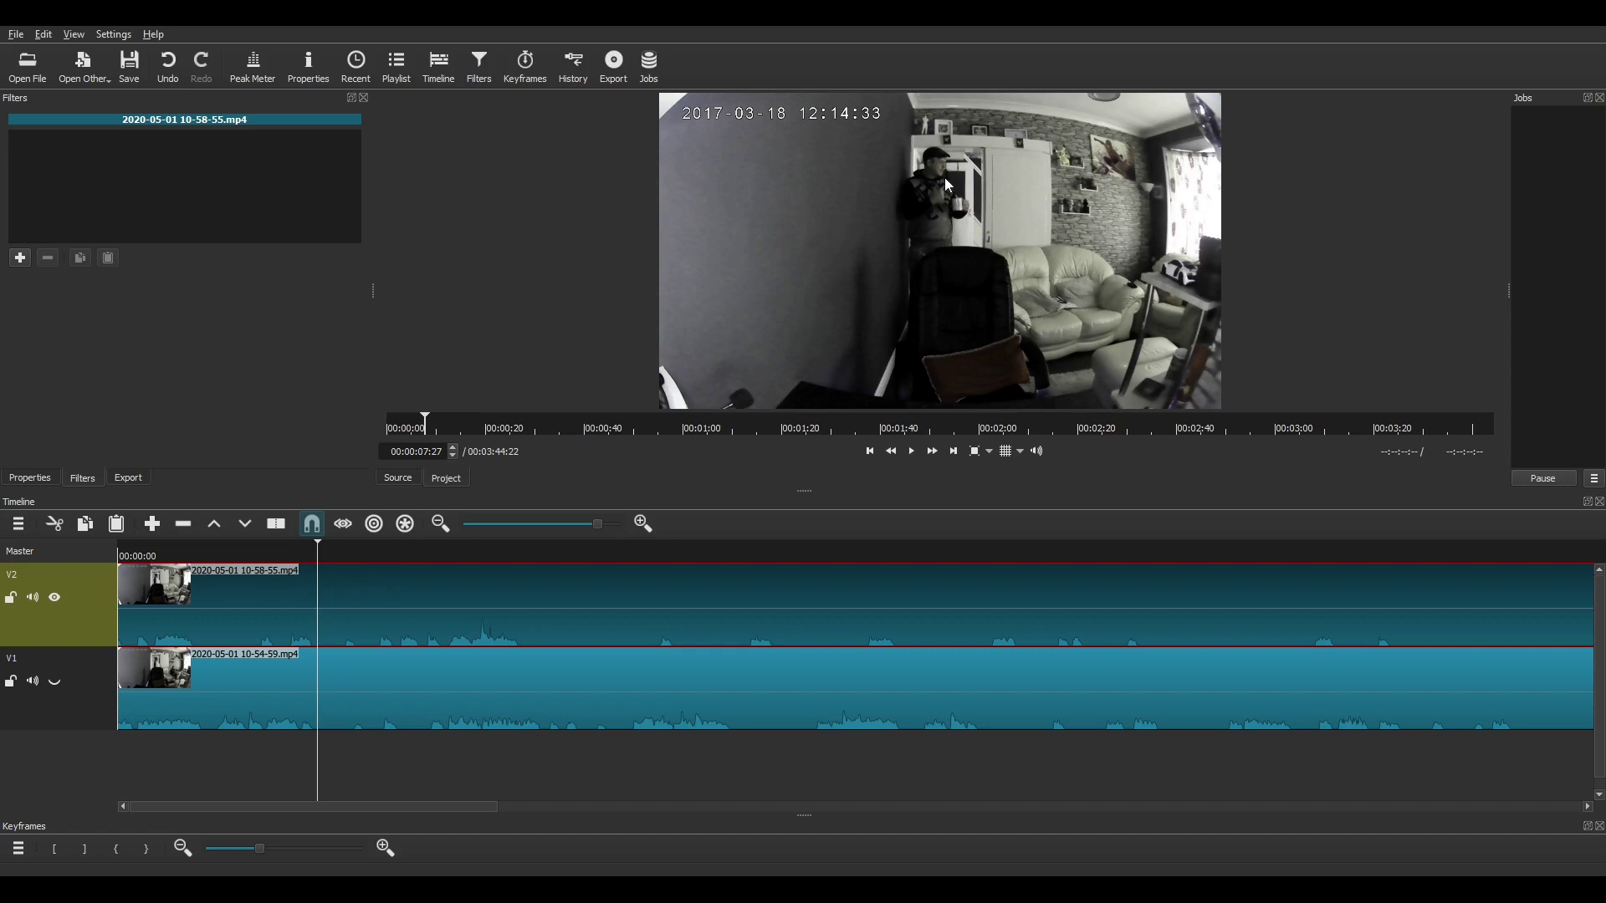
# Step: Compare the tracks, leave V1 and V2 visible, and open the filter list
pyautogui.click(54, 598)
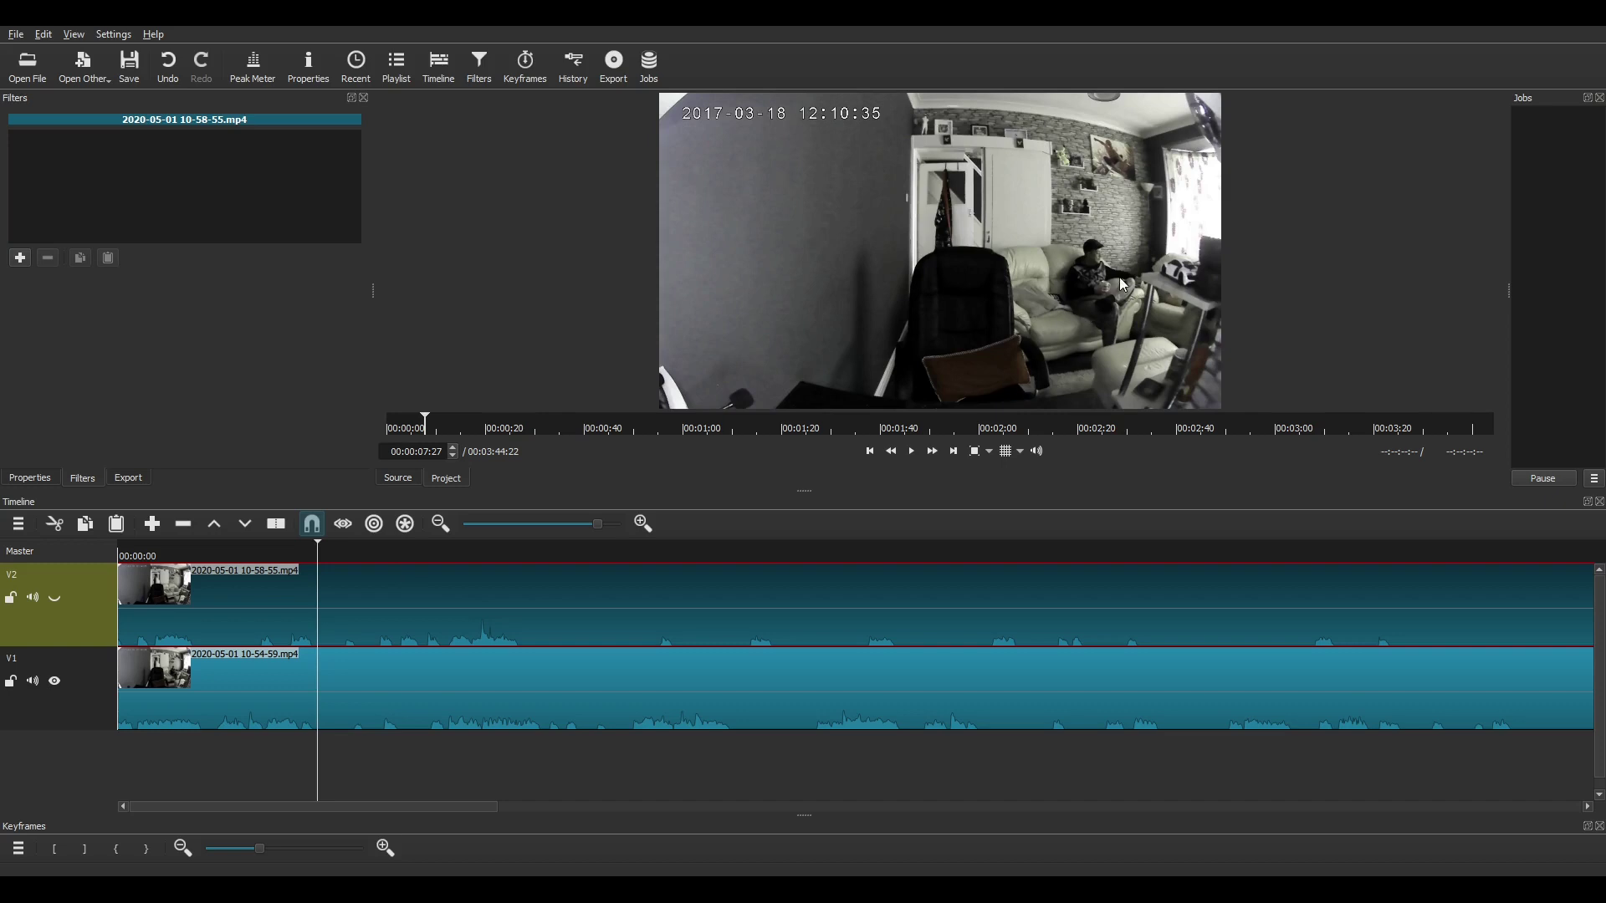
pyautogui.click(54, 682)
pyautogui.click(54, 597)
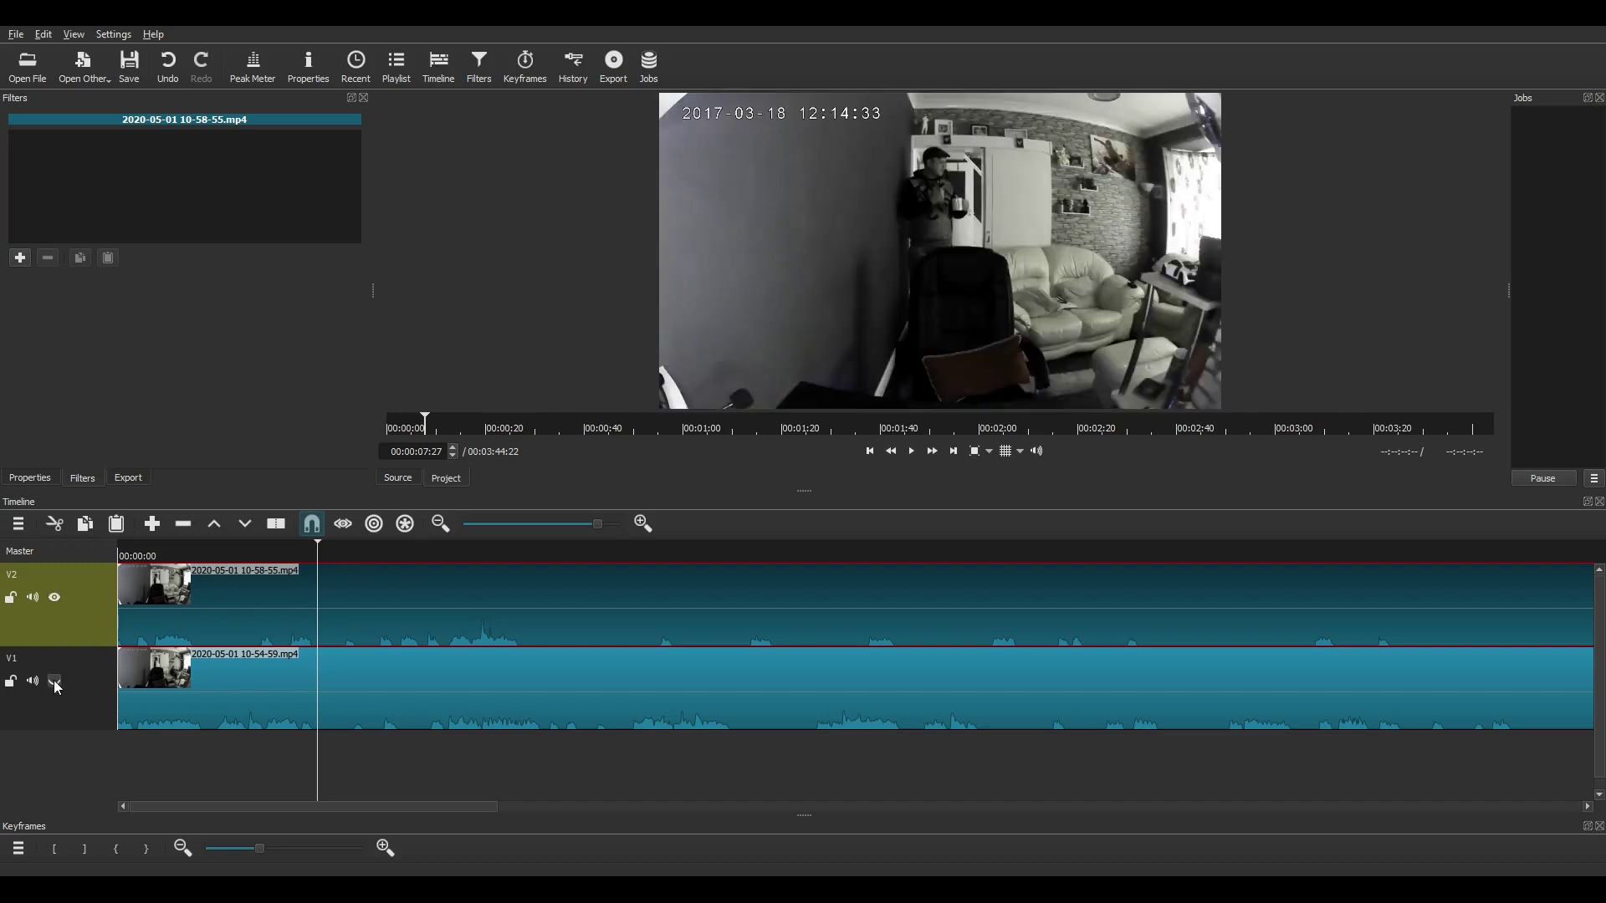
pyautogui.click(54, 681)
pyautogui.click(20, 259)
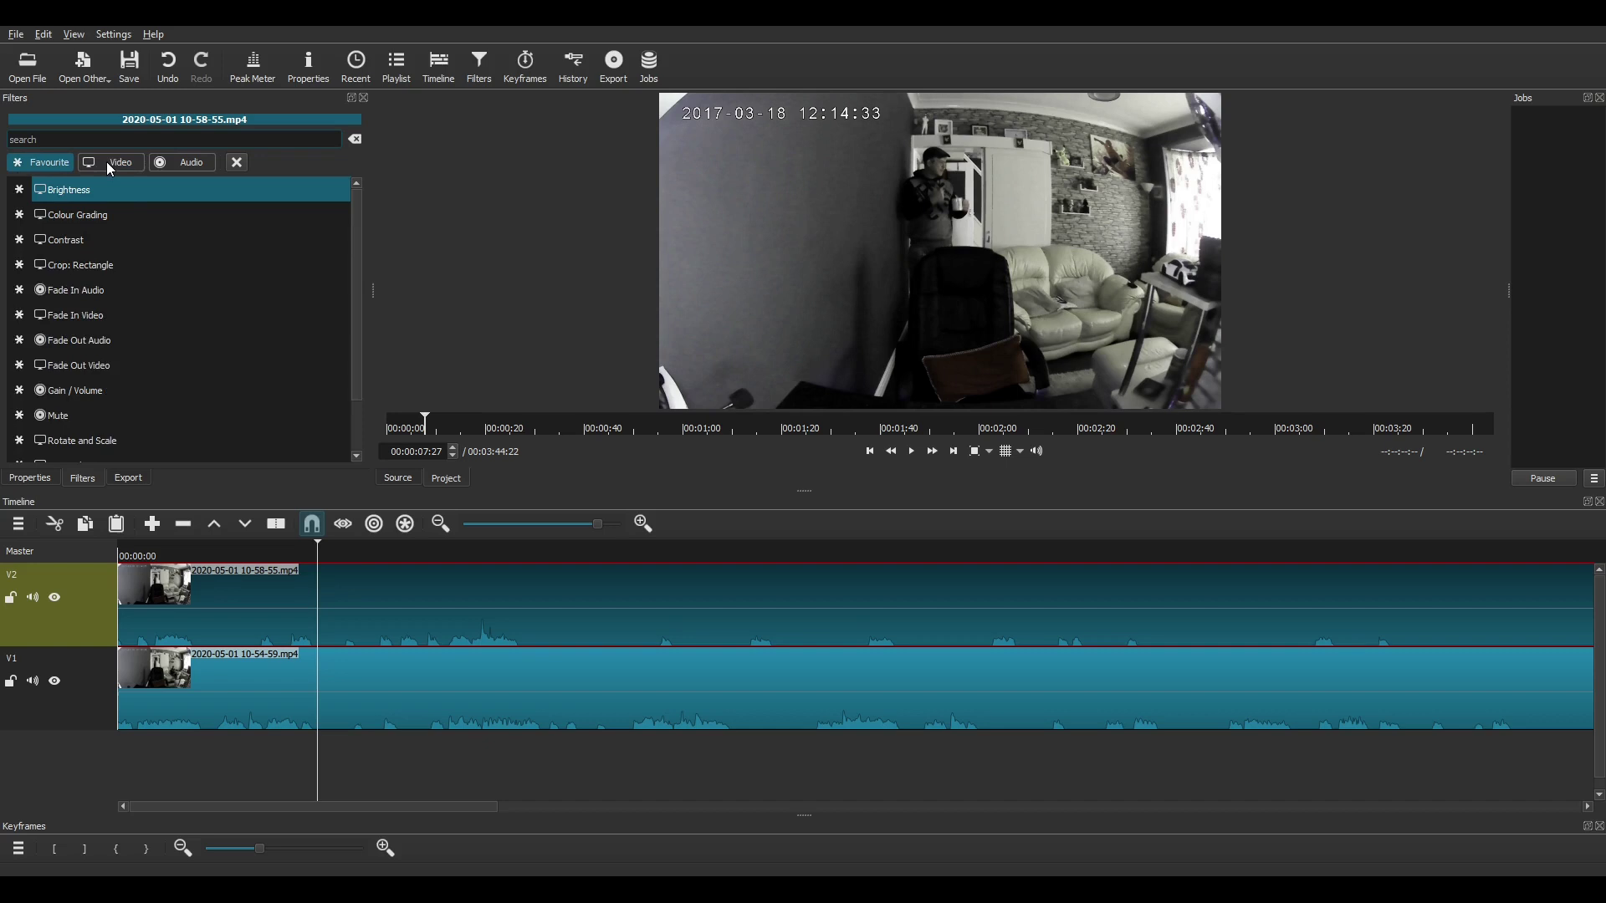
# Step: Add the Mask: Simple Shape filter from the video filters list to clip 10-58-55
pyautogui.scroll(-5, 113, 238)
pyautogui.scroll(-10, 114, 242)
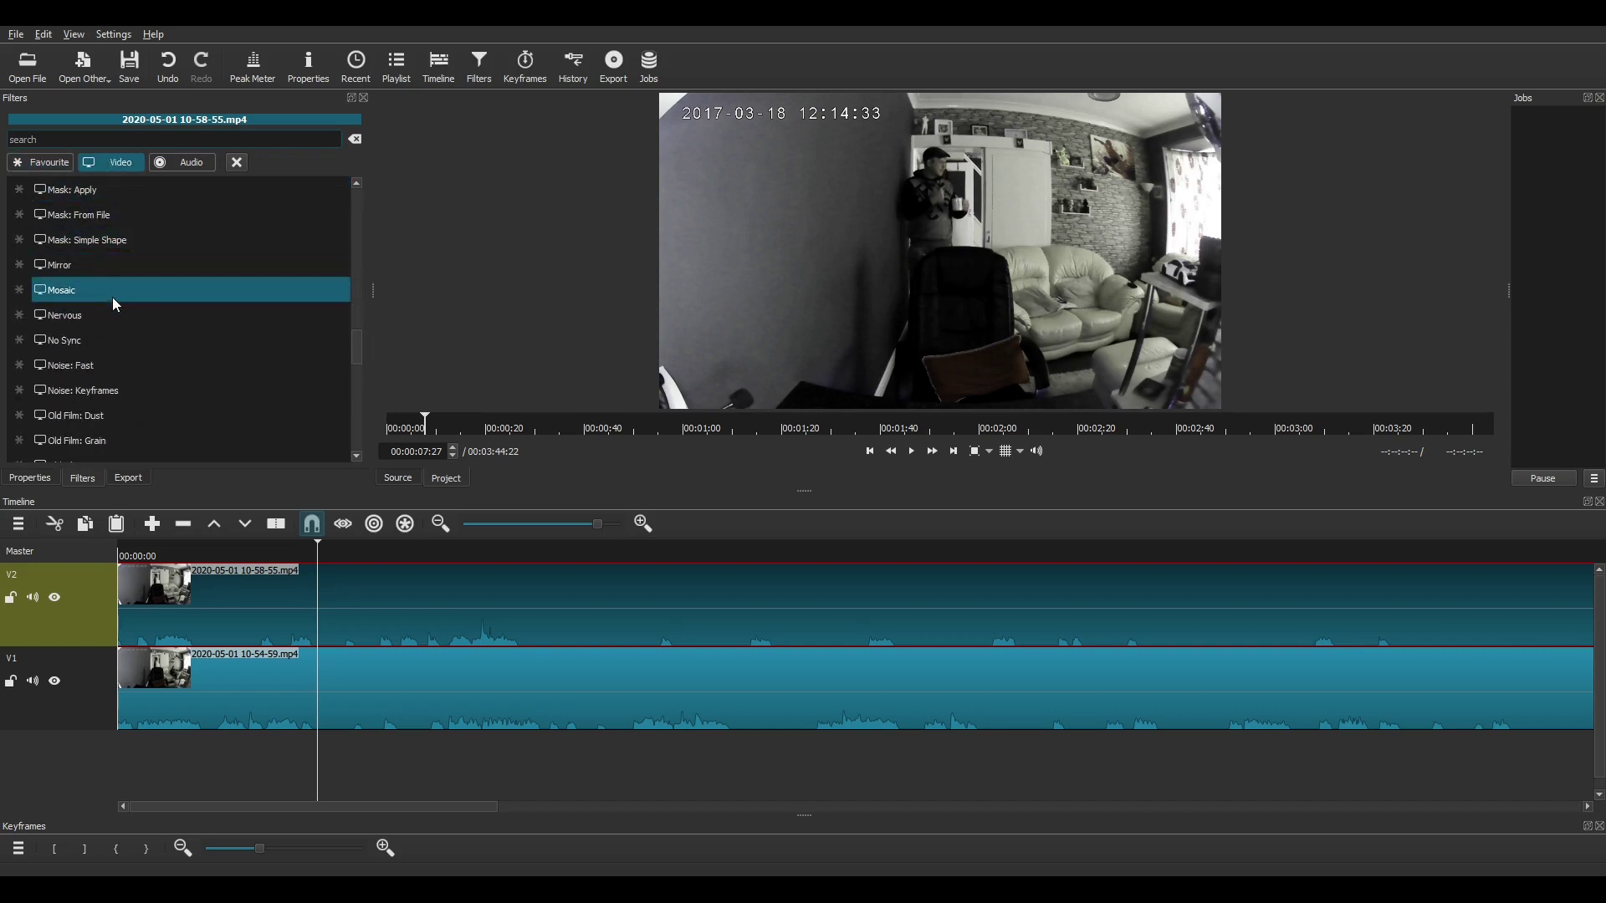
pyautogui.click(123, 242)
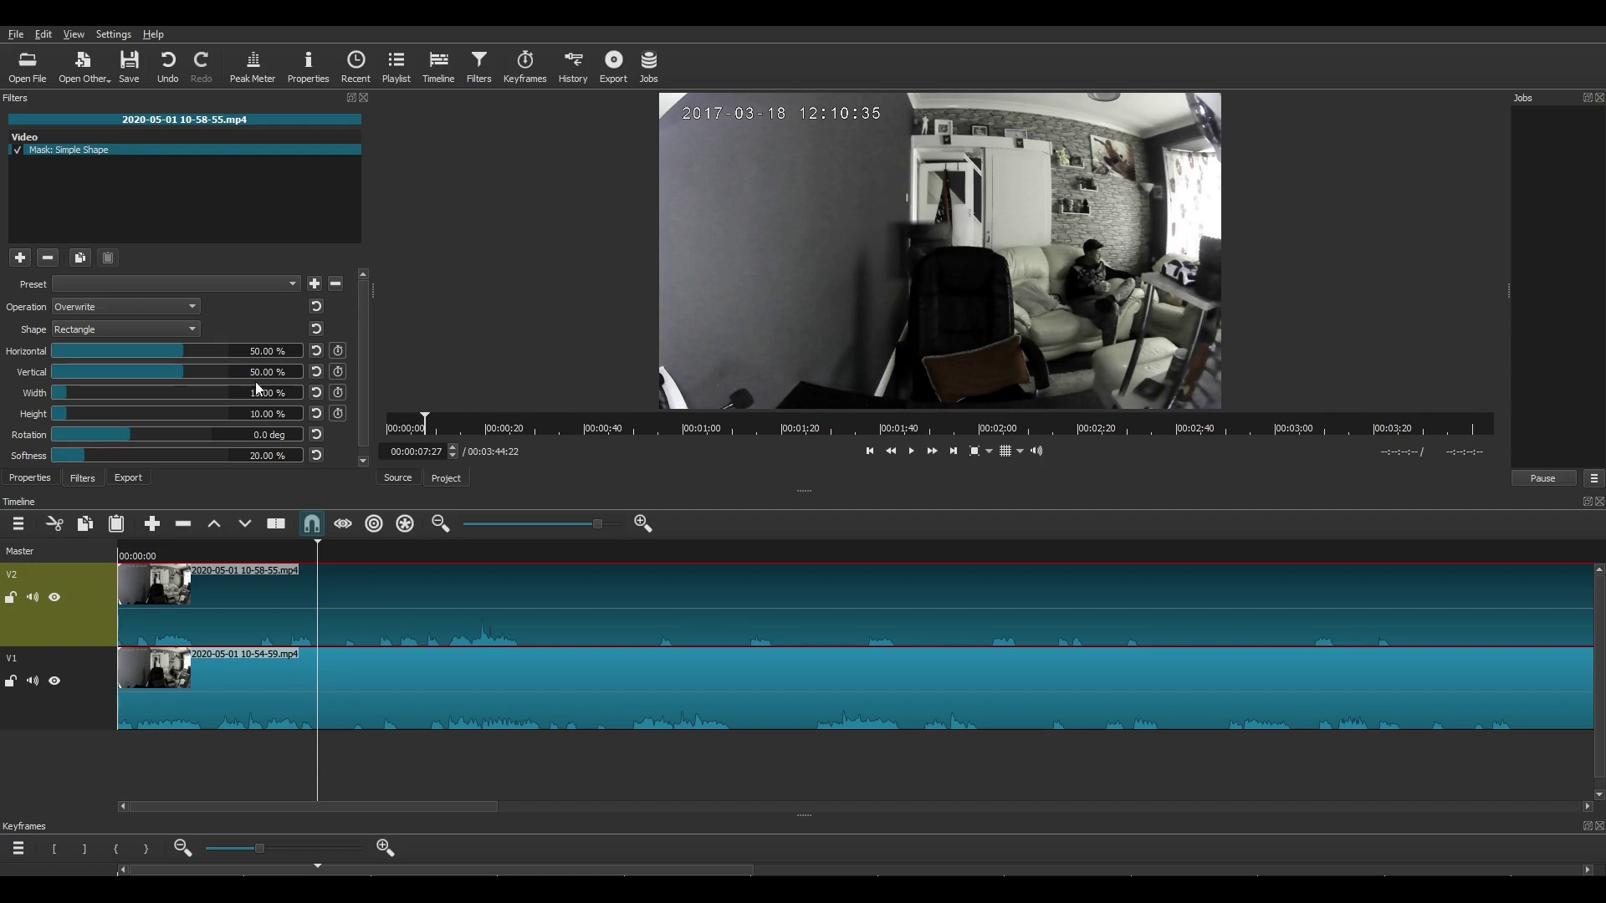
# Step: Make the rectangle mask 100% tall and narrow its width to about 24.87%
pyautogui.click(184, 414)
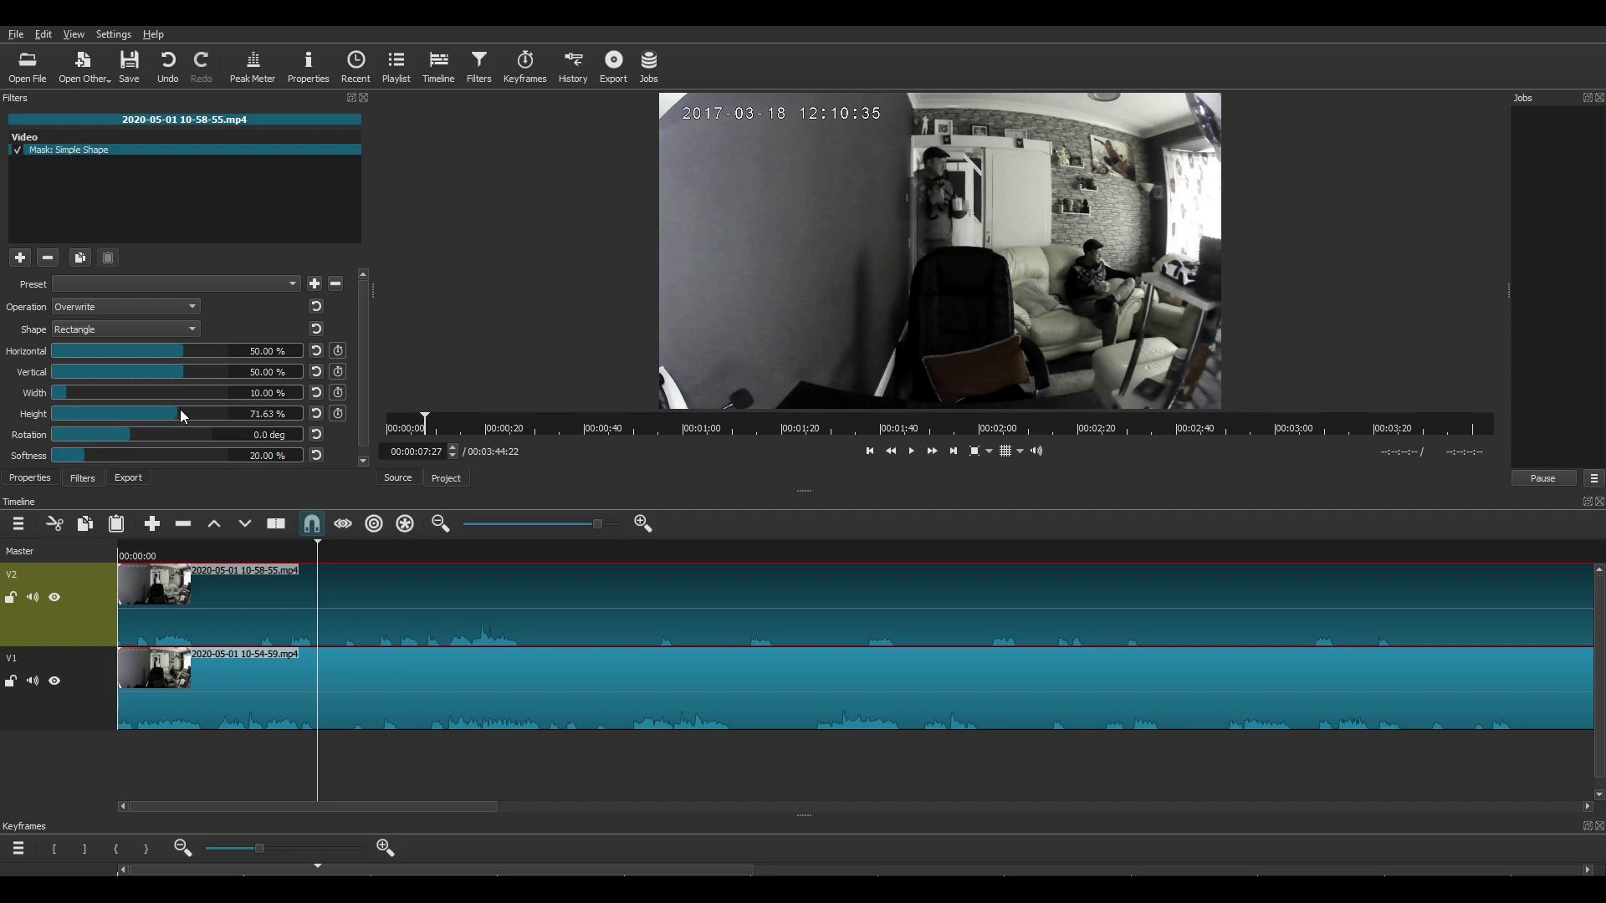
pyautogui.scroll(5, 184, 416)
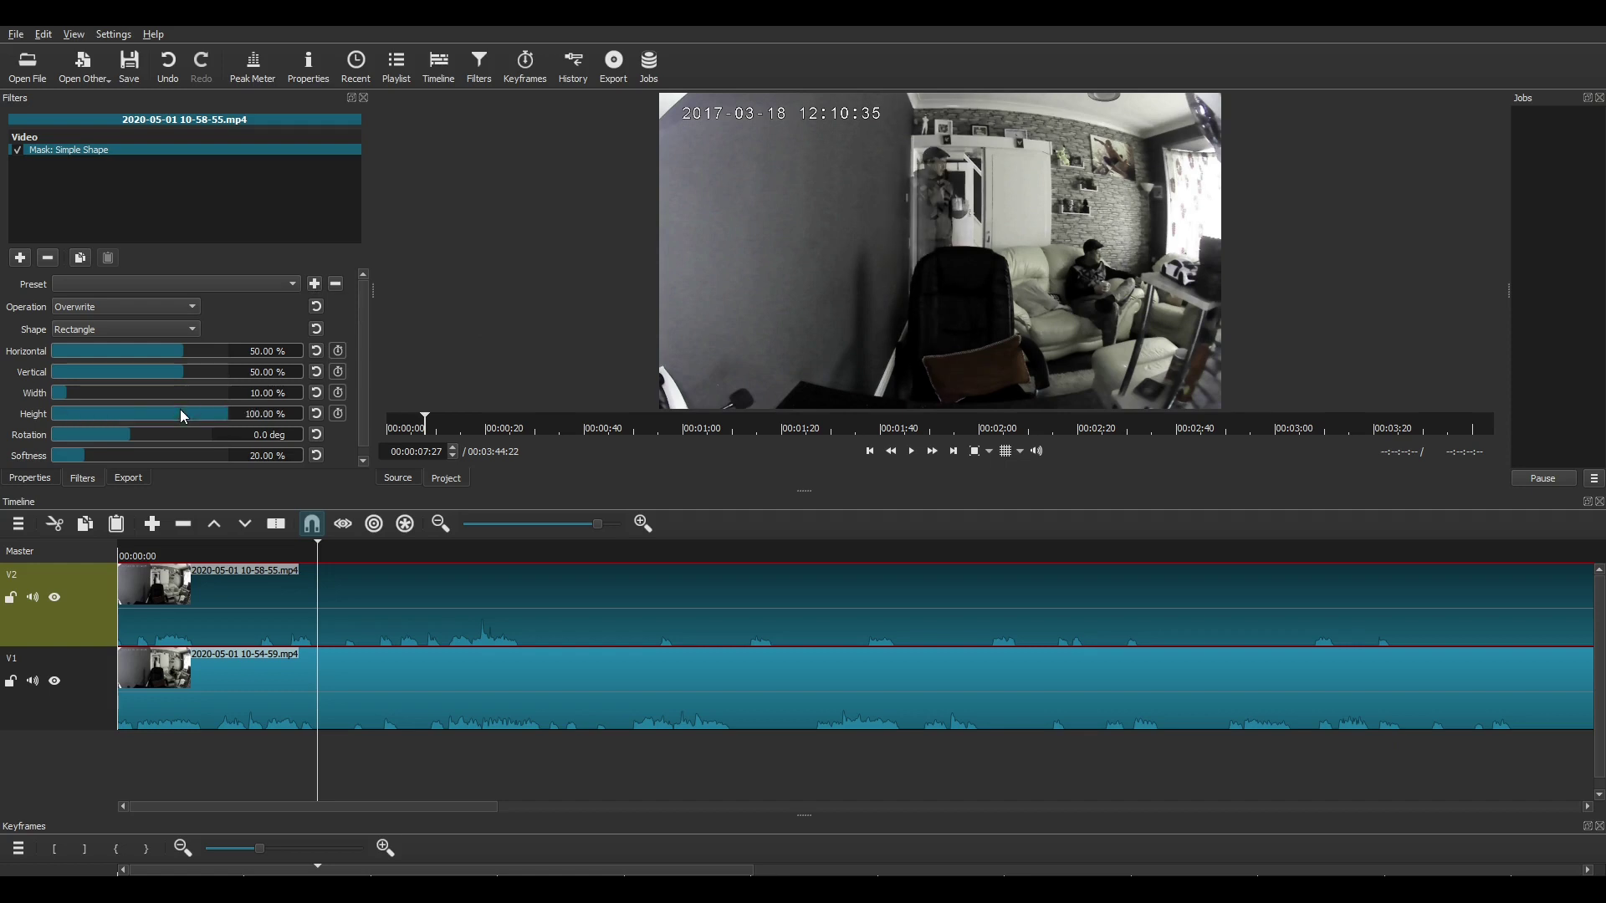
pyautogui.scroll(5, 182, 395)
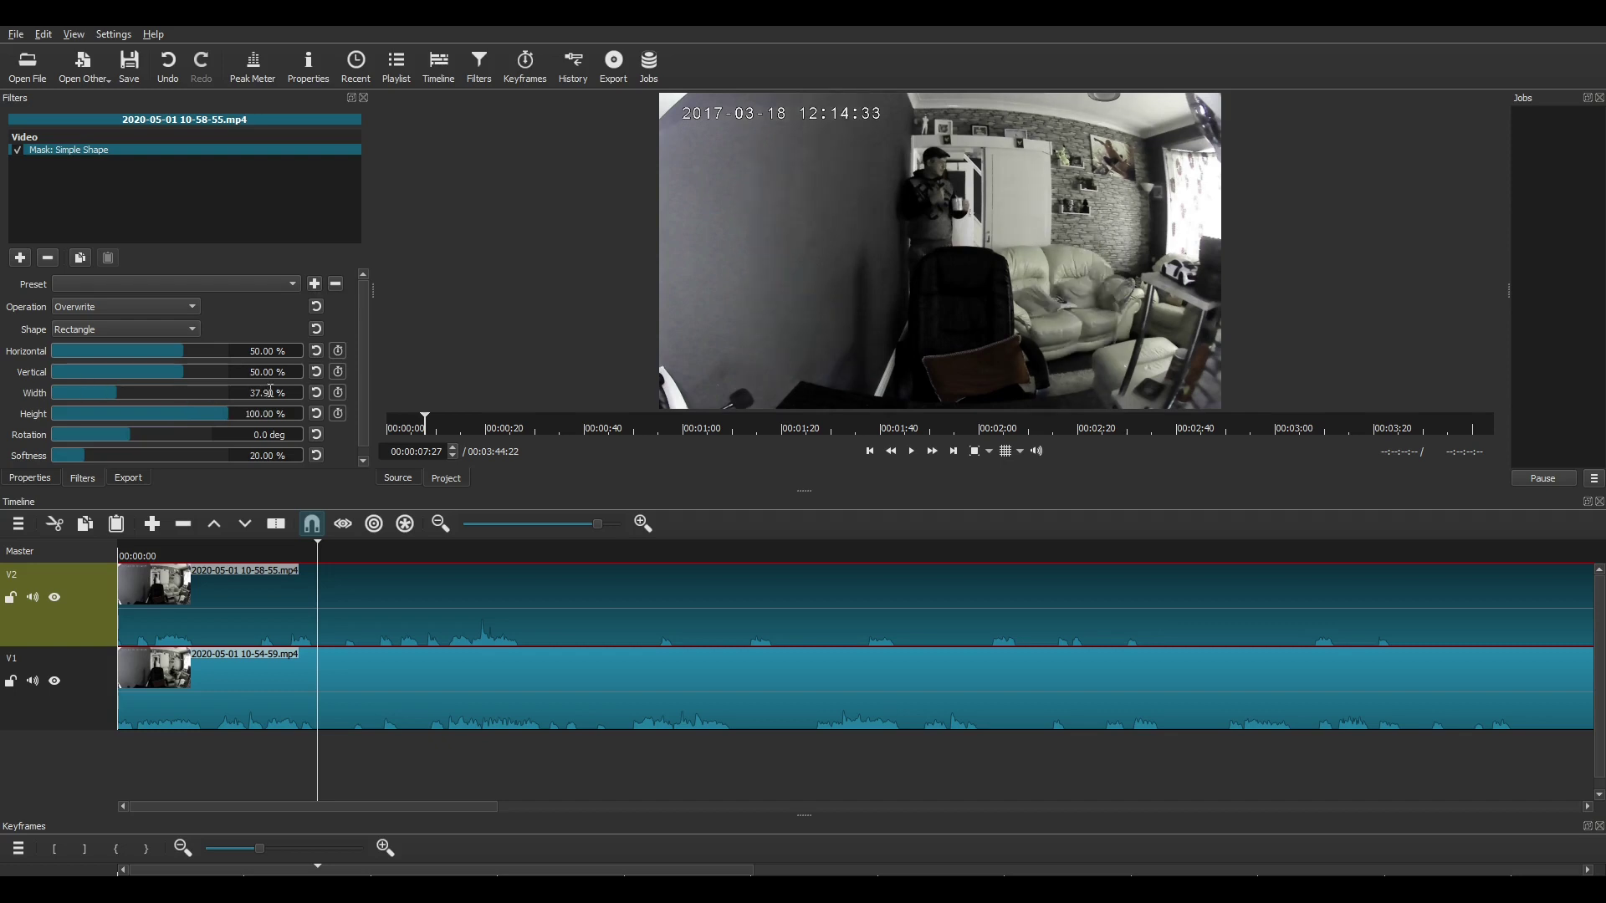
pyautogui.moveTo(249, 392); pyautogui.dragTo(286, 392)
pyautogui.write('50')
pyautogui.press('Return')
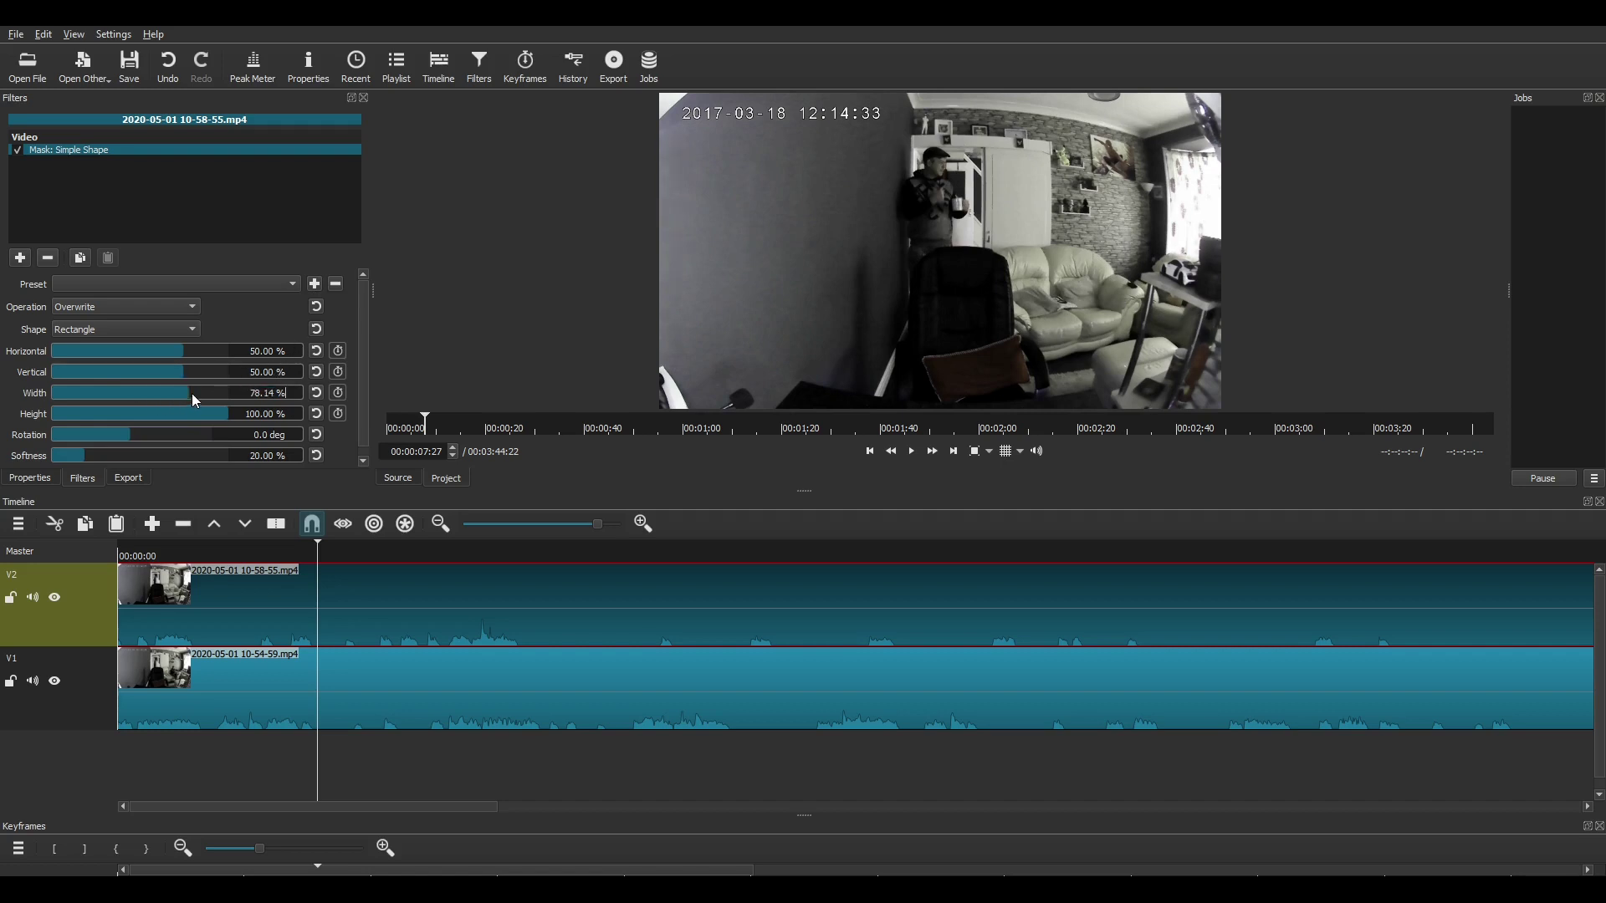
pyautogui.moveTo(192, 393); pyautogui.dragTo(84, 393)
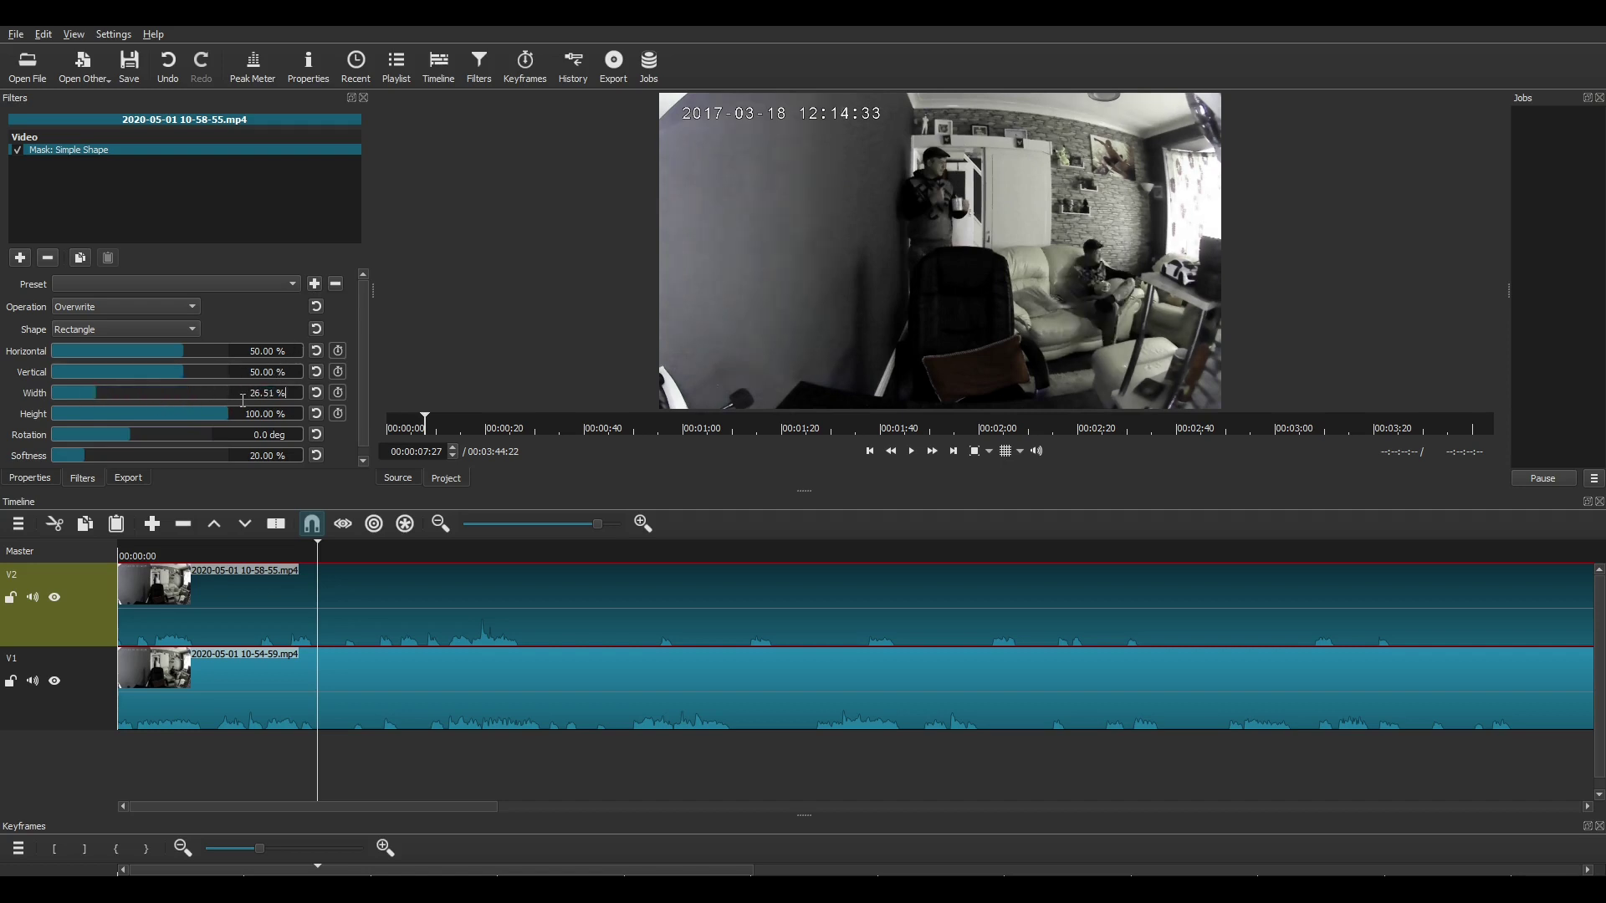
pyautogui.moveTo(247, 393); pyautogui.dragTo(289, 394)
pyautogui.press('Down')
pyautogui.press('Down')
pyautogui.press('Down')
pyautogui.press('Down')
pyautogui.press('Down')
pyautogui.press('Down')
pyautogui.press('Down')
pyautogui.press('Down')
pyautogui.press('Down')
pyautogui.press('Down')
pyautogui.press('Down')
pyautogui.press('Down')
pyautogui.press('Down')
pyautogui.press('Down')
pyautogui.press('Down')
pyautogui.press('Down')
pyautogui.press('Down')
pyautogui.press('Down')
pyautogui.press('Down')
pyautogui.press('Down')
pyautogui.press('Down')
pyautogui.press('Down')
pyautogui.press('Down')
pyautogui.press('Down')
pyautogui.press('Down')
pyautogui.press('Down')
pyautogui.press('Down')
pyautogui.press('Down')
pyautogui.press('Down')
pyautogui.press('Down')
pyautogui.press('Down')
pyautogui.press('Down')
pyautogui.press('Down')
pyautogui.press('Down')
pyautogui.press('Down')
pyautogui.press('Down')
pyautogui.press('Down')
pyautogui.press('Down')
pyautogui.press('Down')
pyautogui.press('Down')
pyautogui.press('Down')
pyautogui.press('Down')
pyautogui.press('Down')
pyautogui.press('Down')
pyautogui.press('Down')
pyautogui.press('Down')
pyautogui.press('Down')
pyautogui.press('Down')
pyautogui.press('Down')
pyautogui.press('Down')
pyautogui.press('Down')
pyautogui.press('Down')
pyautogui.press('Down')
pyautogui.press('Down')
pyautogui.press('Down')
pyautogui.press('Down')
pyautogui.press('Down')
pyautogui.press('Down')
pyautogui.press('Down')
pyautogui.press('Down')
pyautogui.press('Down')
pyautogui.press('Down')
pyautogui.press('Down')
pyautogui.press('Down')
pyautogui.press('Down')
pyautogui.press('Down')
pyautogui.press('Down')
pyautogui.press('Down')
pyautogui.press('Down')
pyautogui.press('Down')
pyautogui.press('Down')
pyautogui.press('Down')
pyautogui.press('Down')
pyautogui.press('Down')
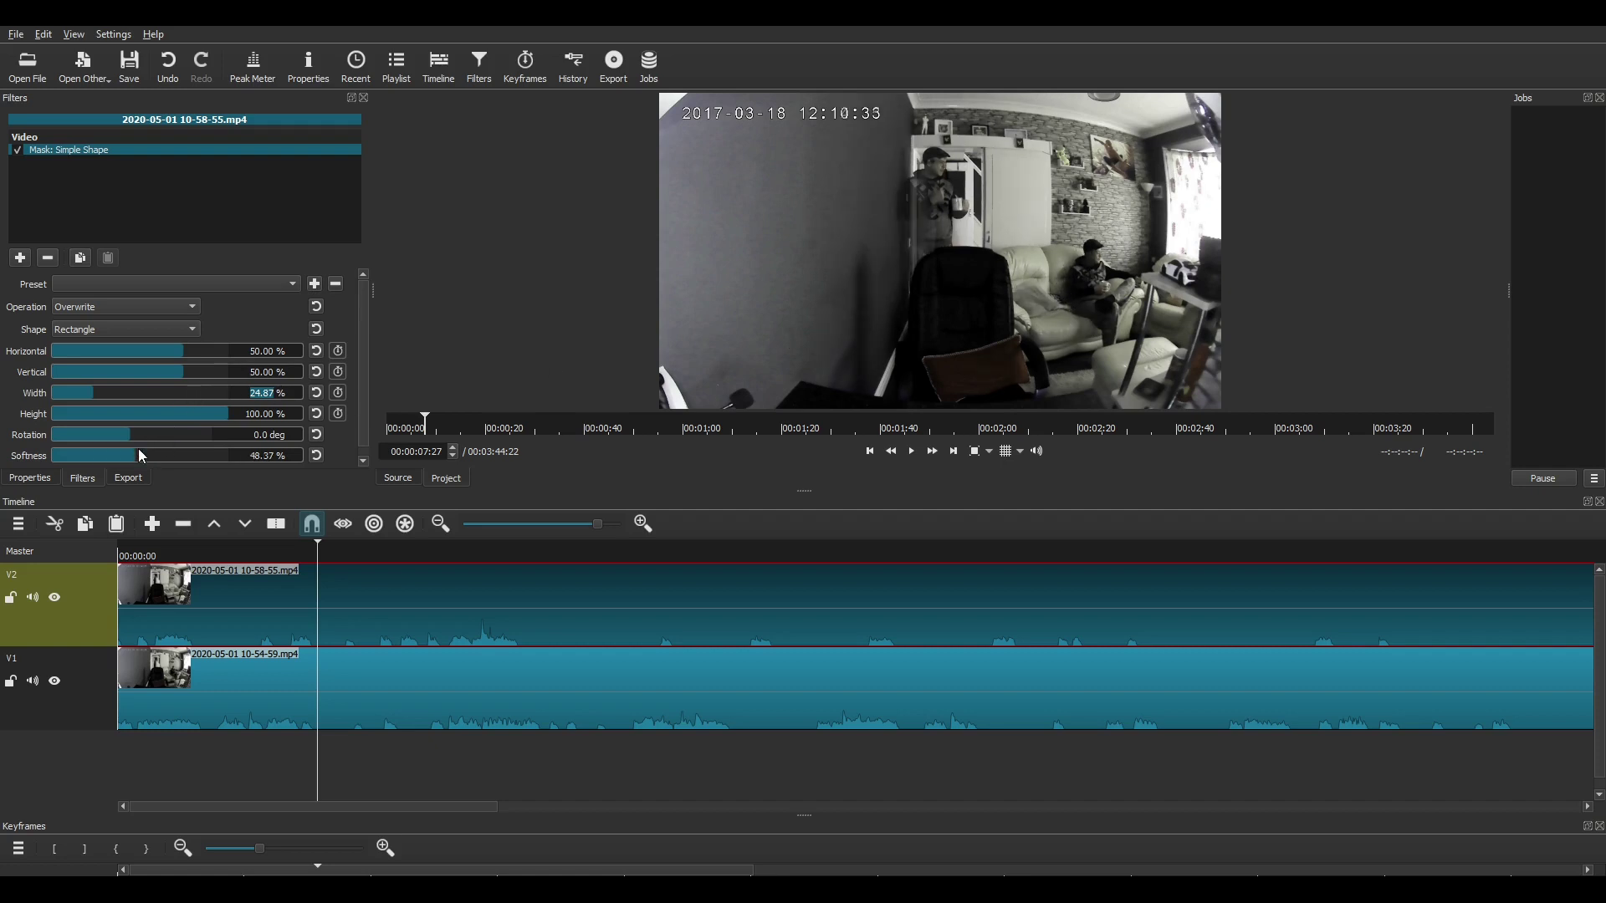
# Step: Try softer mask edges, then set softness to 0.00% for hard edges
pyautogui.click(91, 454)
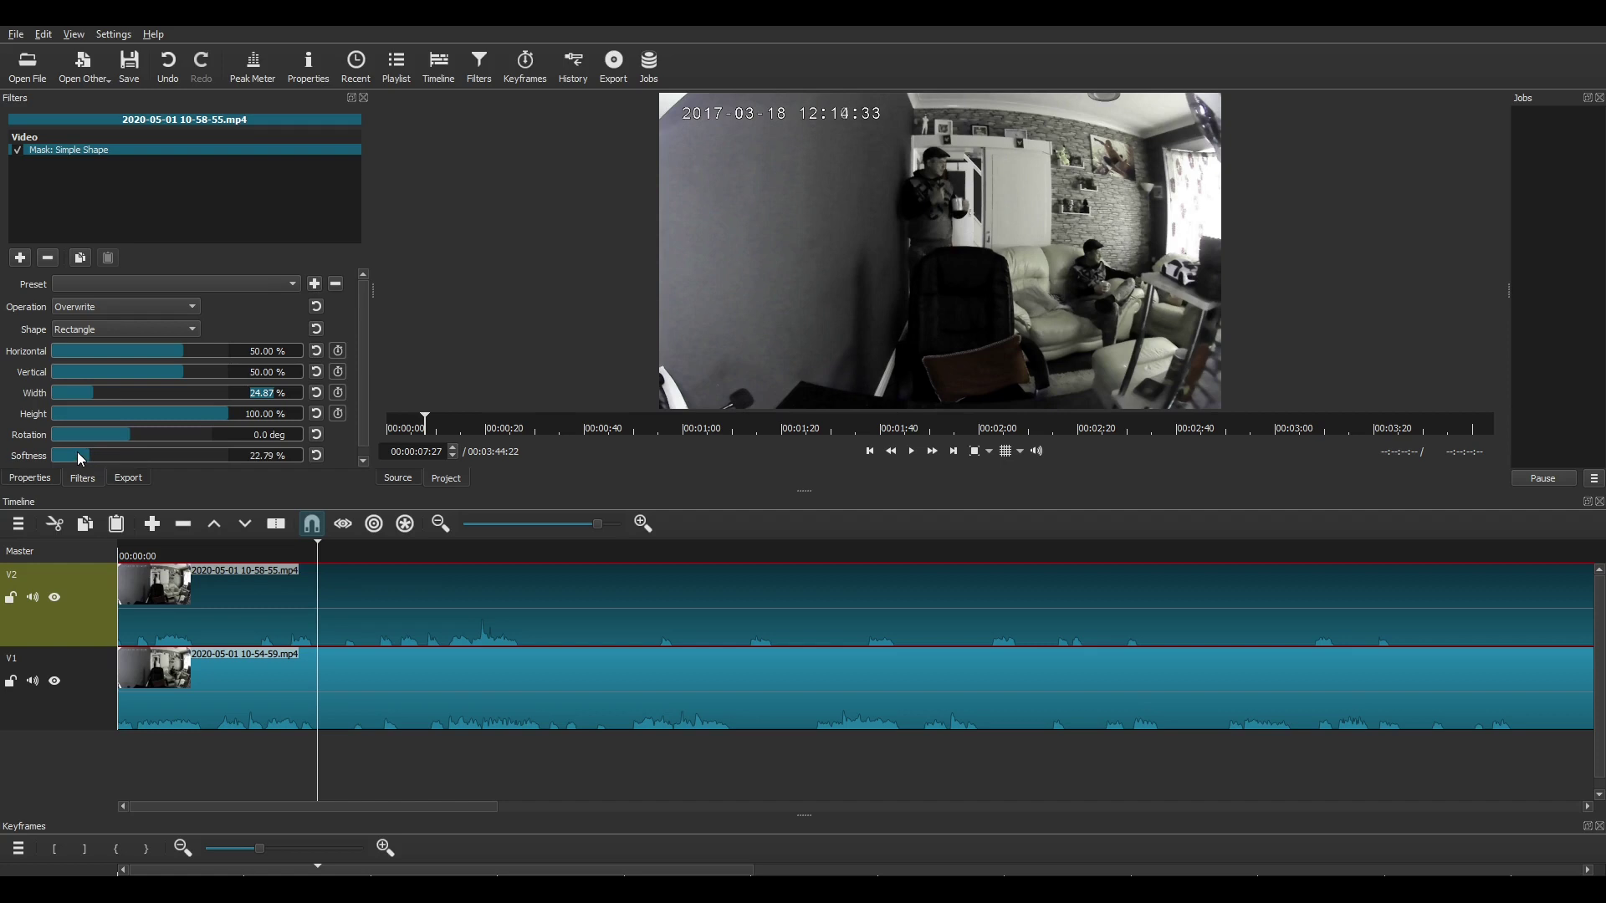
pyautogui.moveTo(77, 452); pyautogui.dragTo(35, 462)
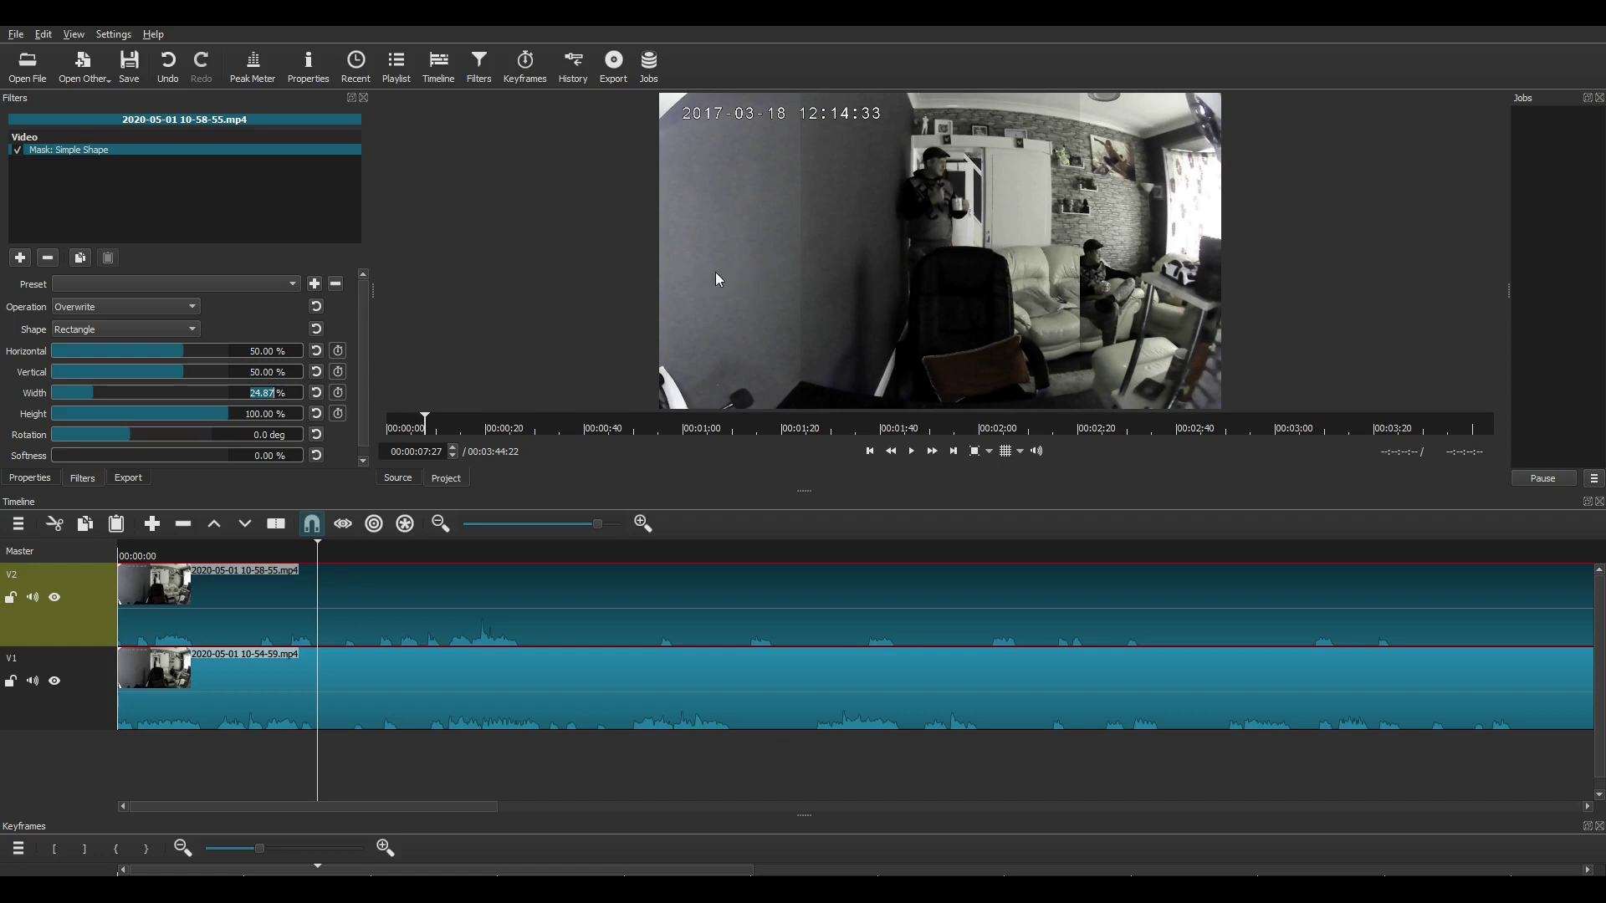
pyautogui.click(189, 455)
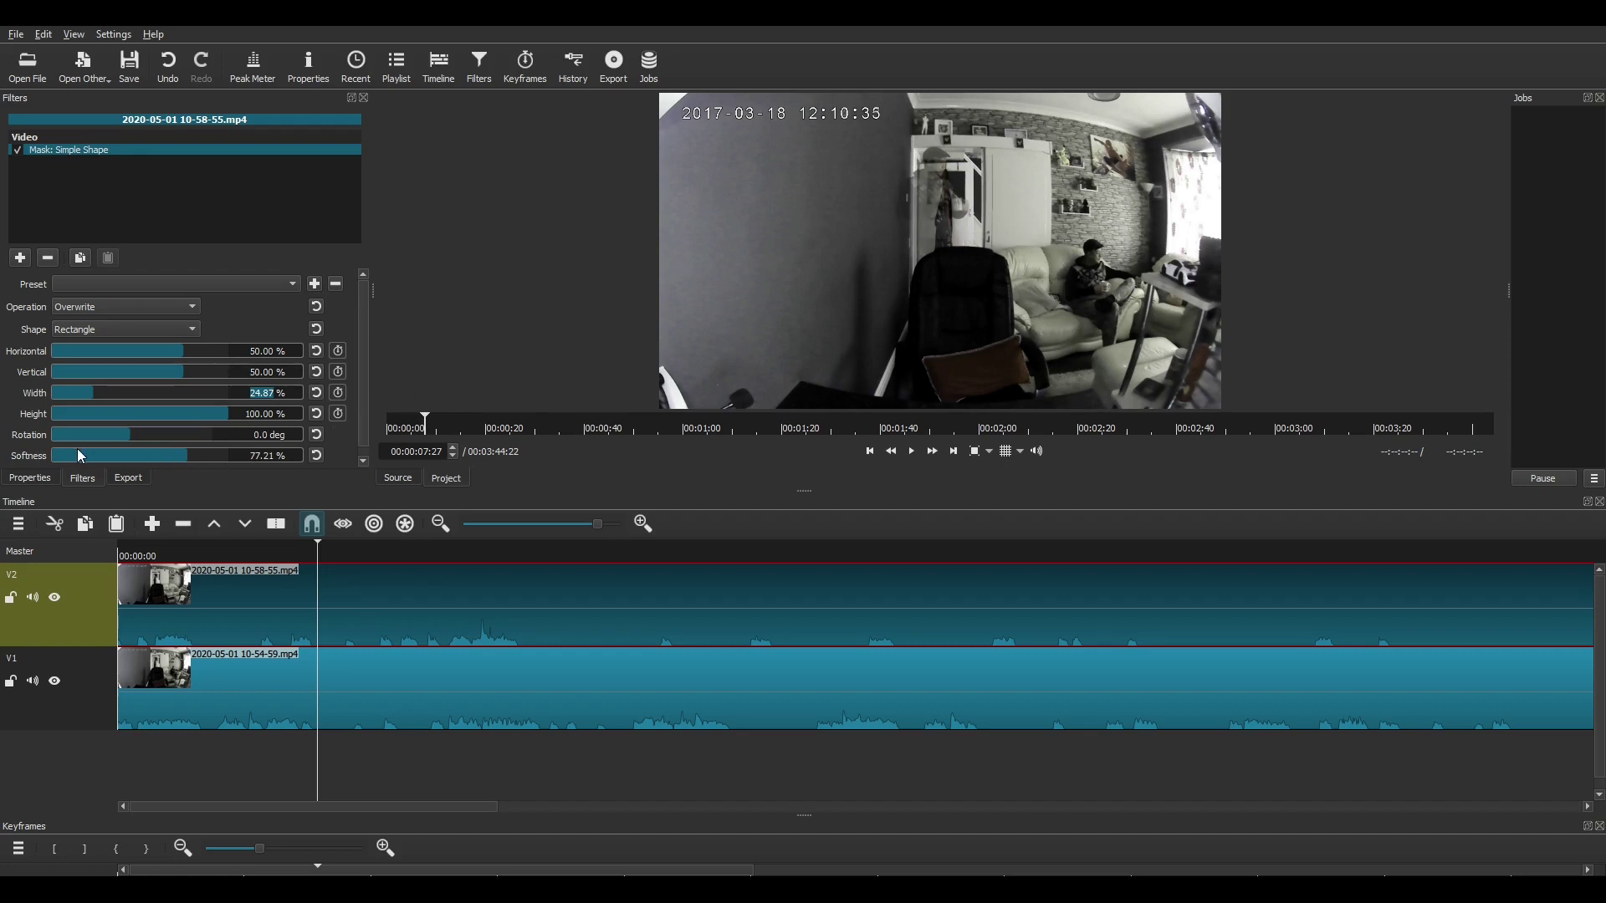
pyautogui.click(55, 453)
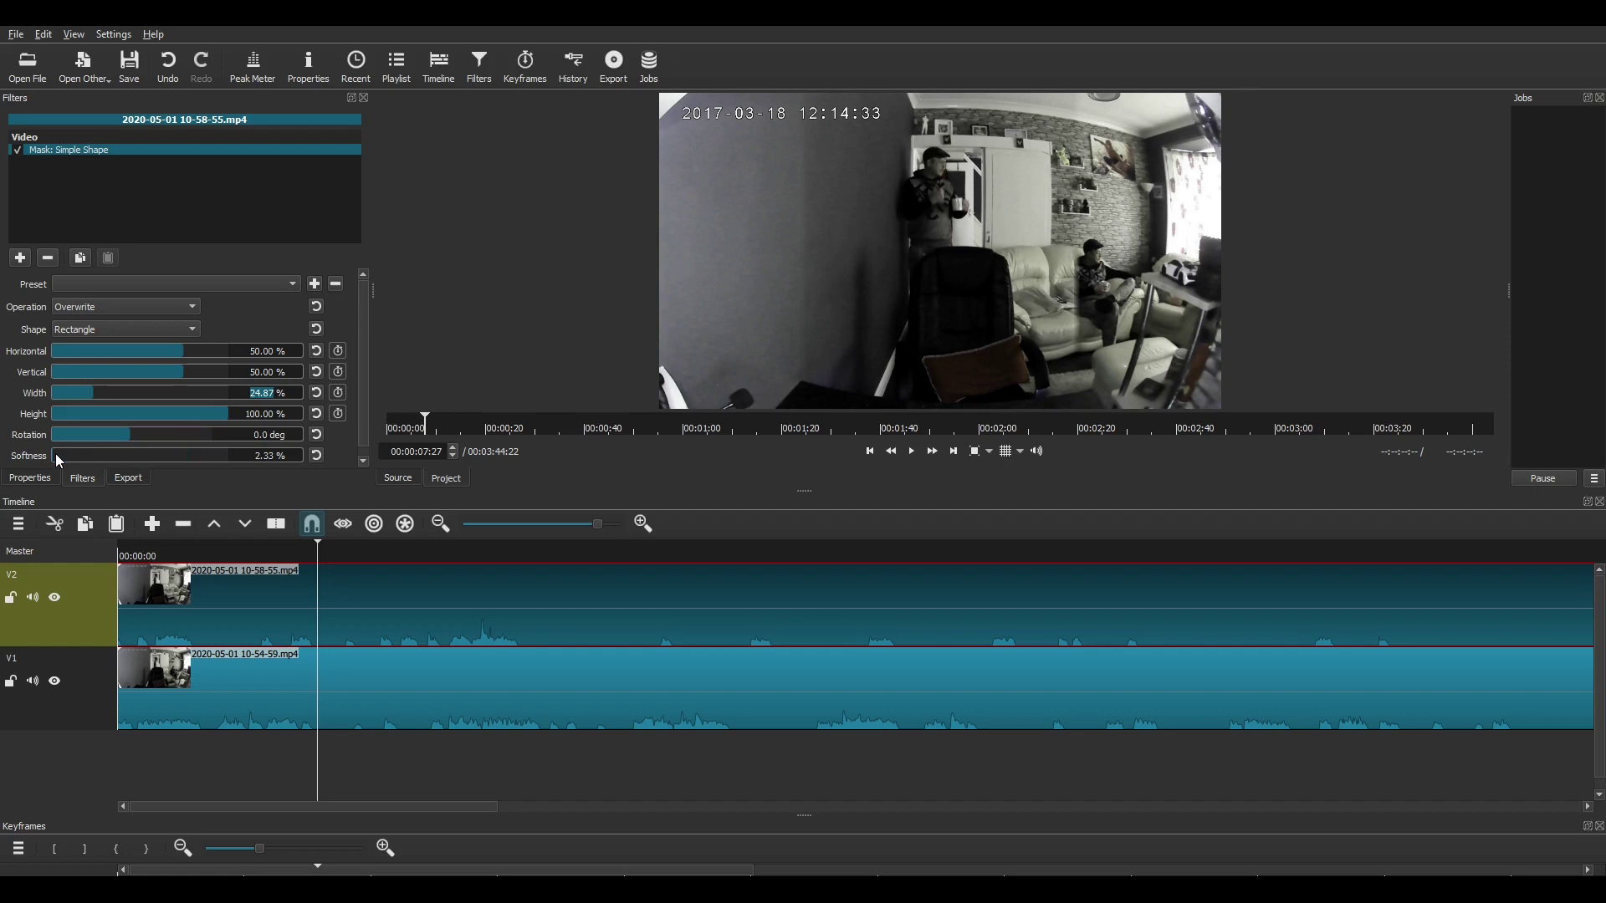
pyautogui.click(50, 455)
pyautogui.press('End')
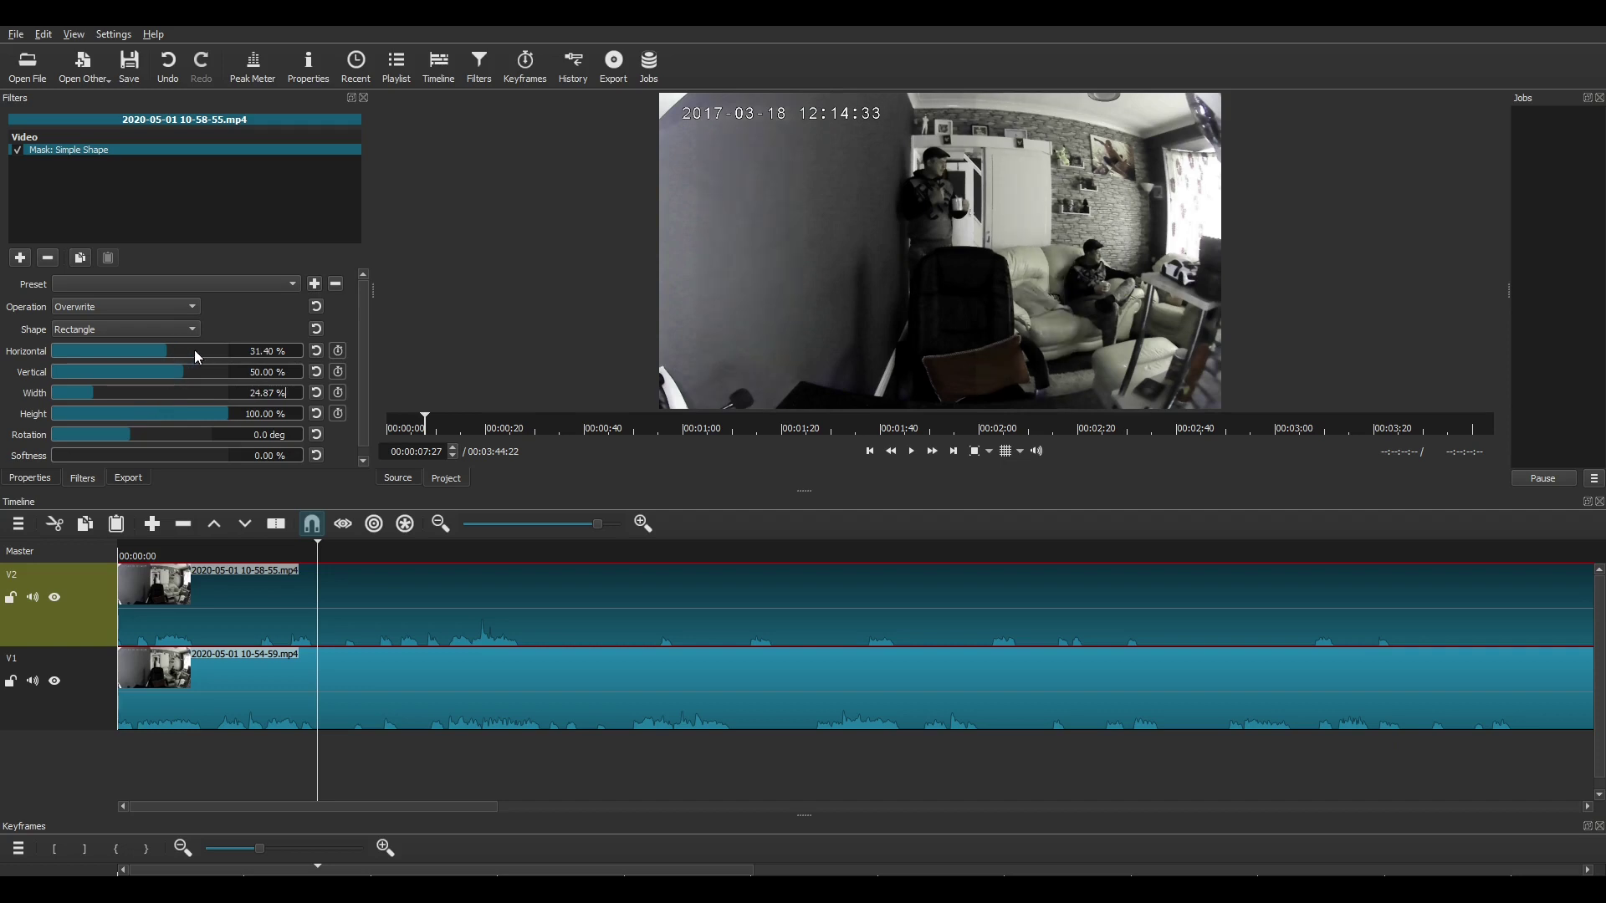
# Step: Set the mask horizontal position to 12.80% and its width to 52.77%
pyautogui.scroll(-5, 194, 349)
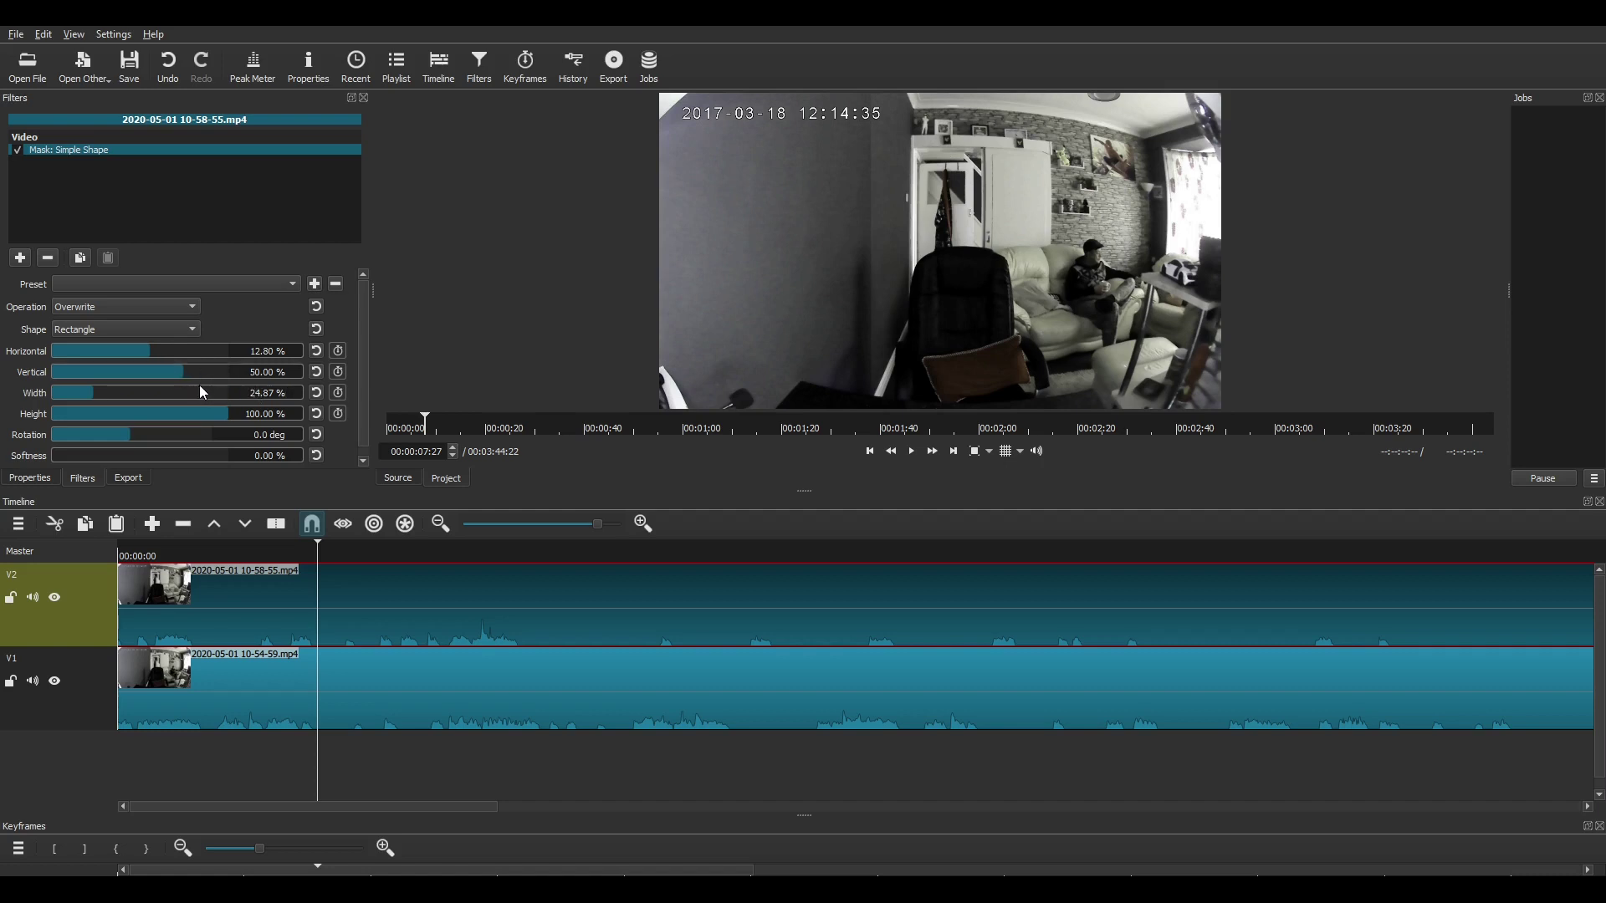
pyautogui.scroll(2, 200, 388)
pyautogui.scroll(3, 199, 390)
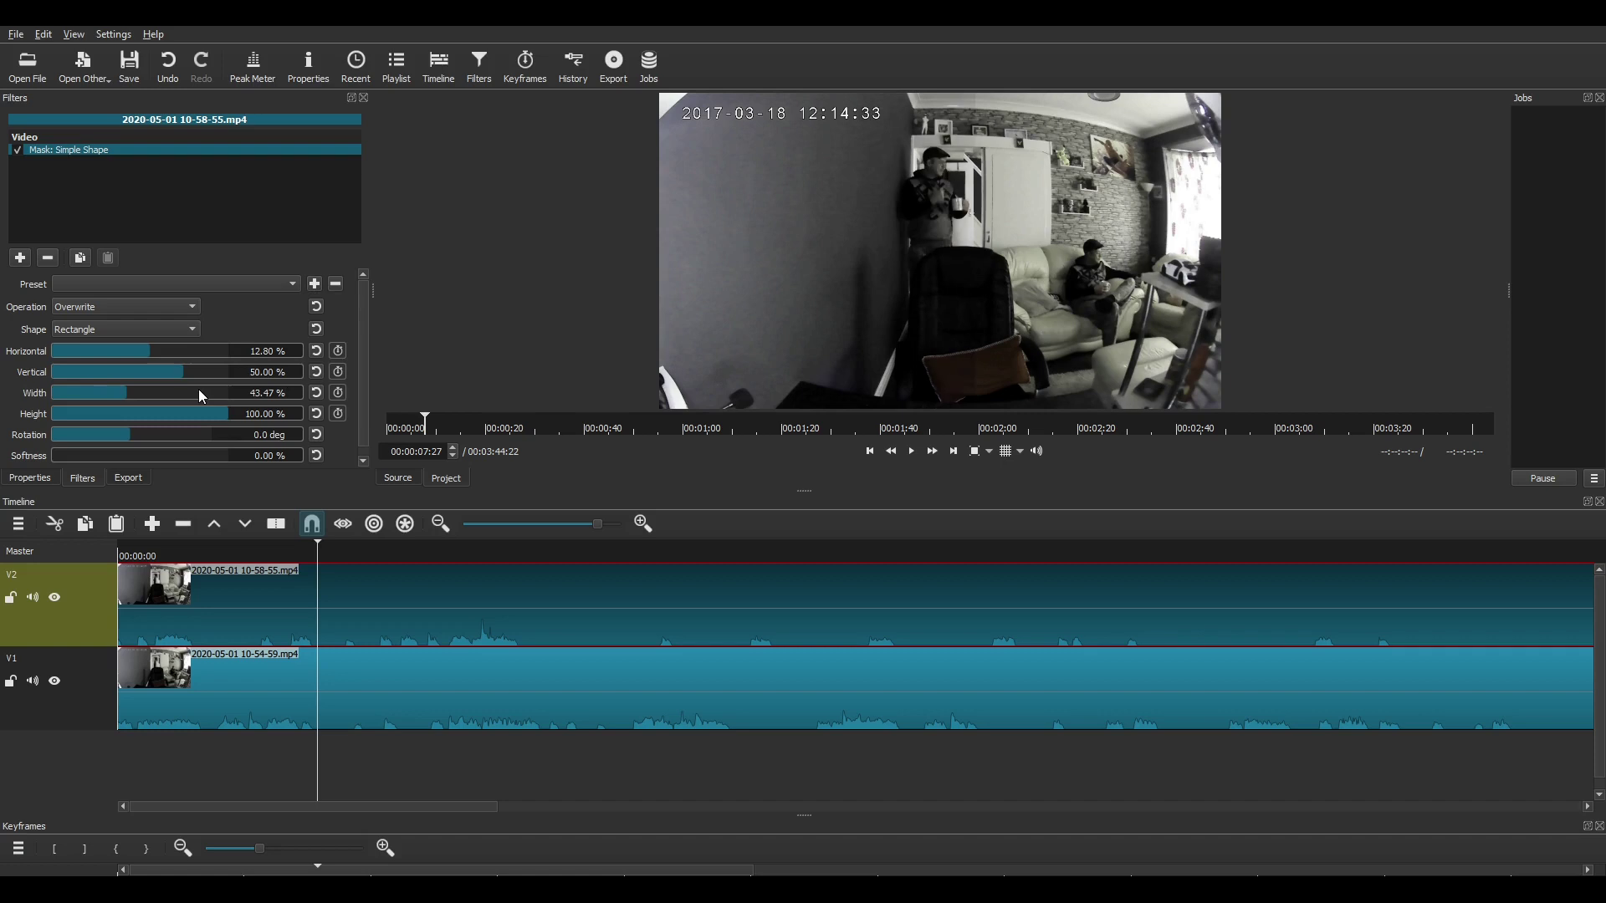
pyautogui.scroll(3, 199, 390)
pyautogui.scroll(9, 198, 389)
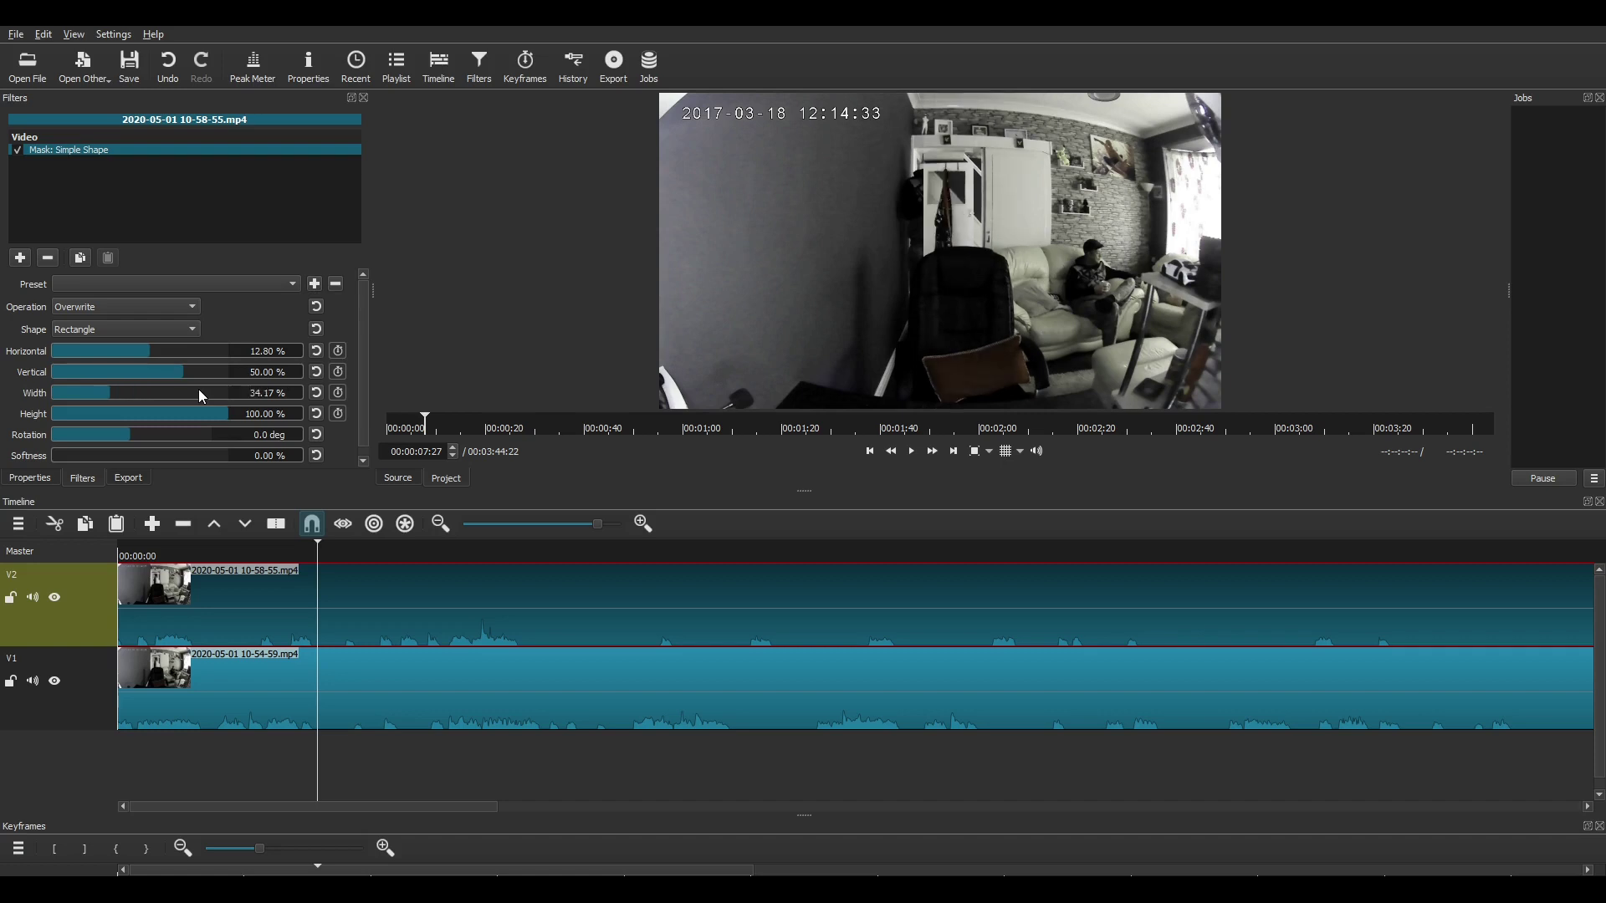
pyautogui.scroll(-3, 199, 389)
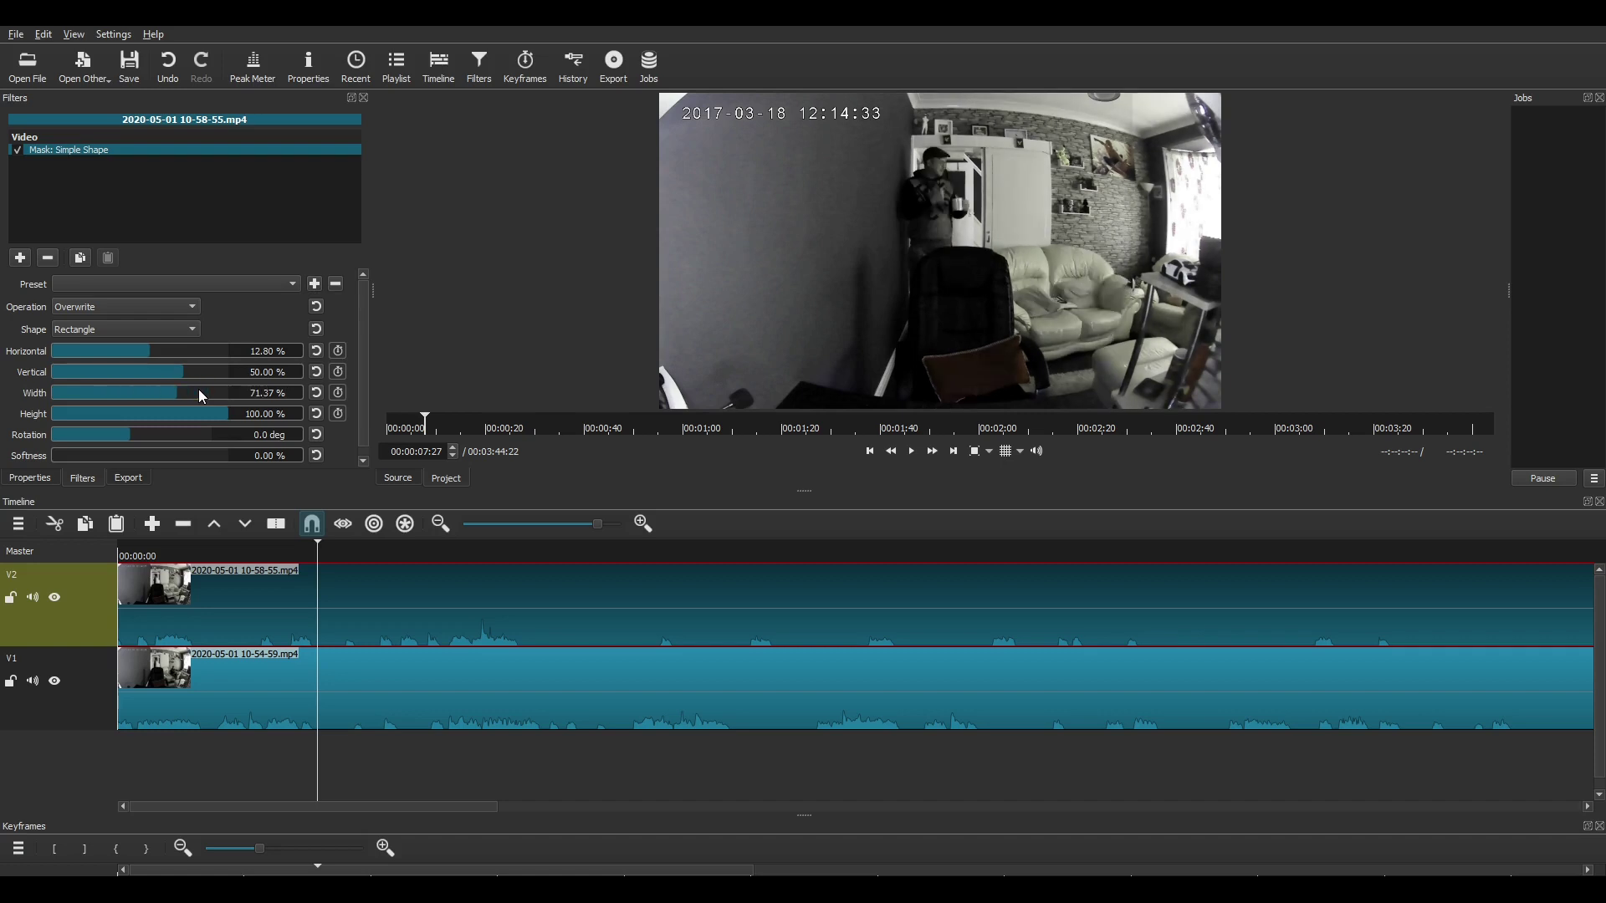
pyautogui.scroll(-3, 199, 389)
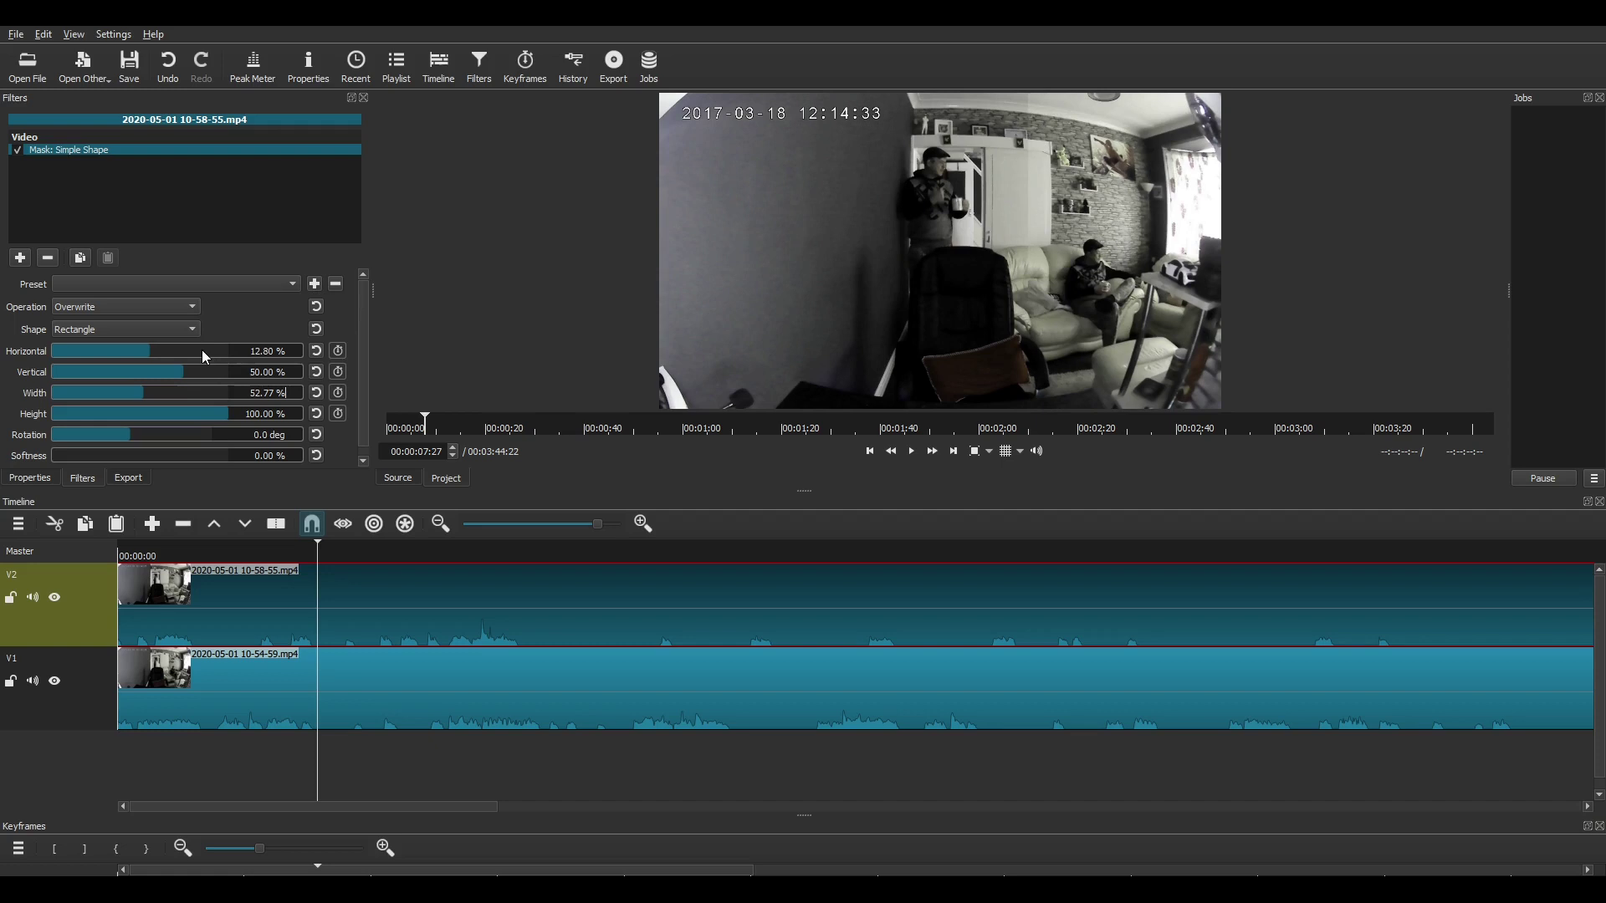
# Step: Play the composite from near the start and pause around 00:00:09:26
pyautogui.click(136, 553)
pyautogui.click(129, 553)
pyautogui.click(913, 452)
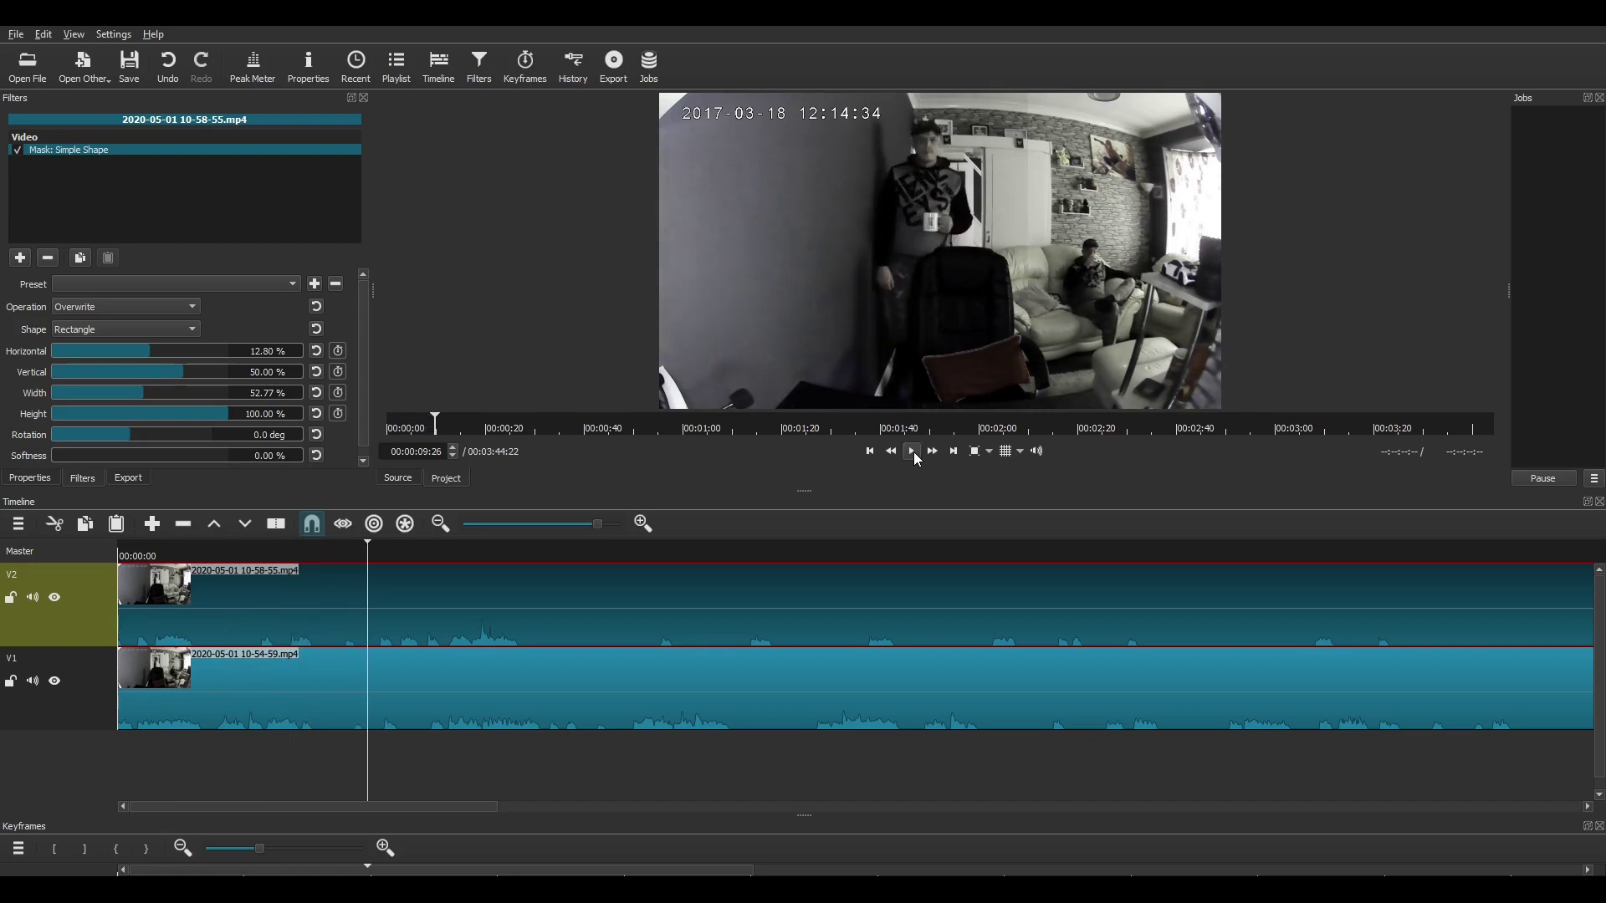
pyautogui.click(914, 452)
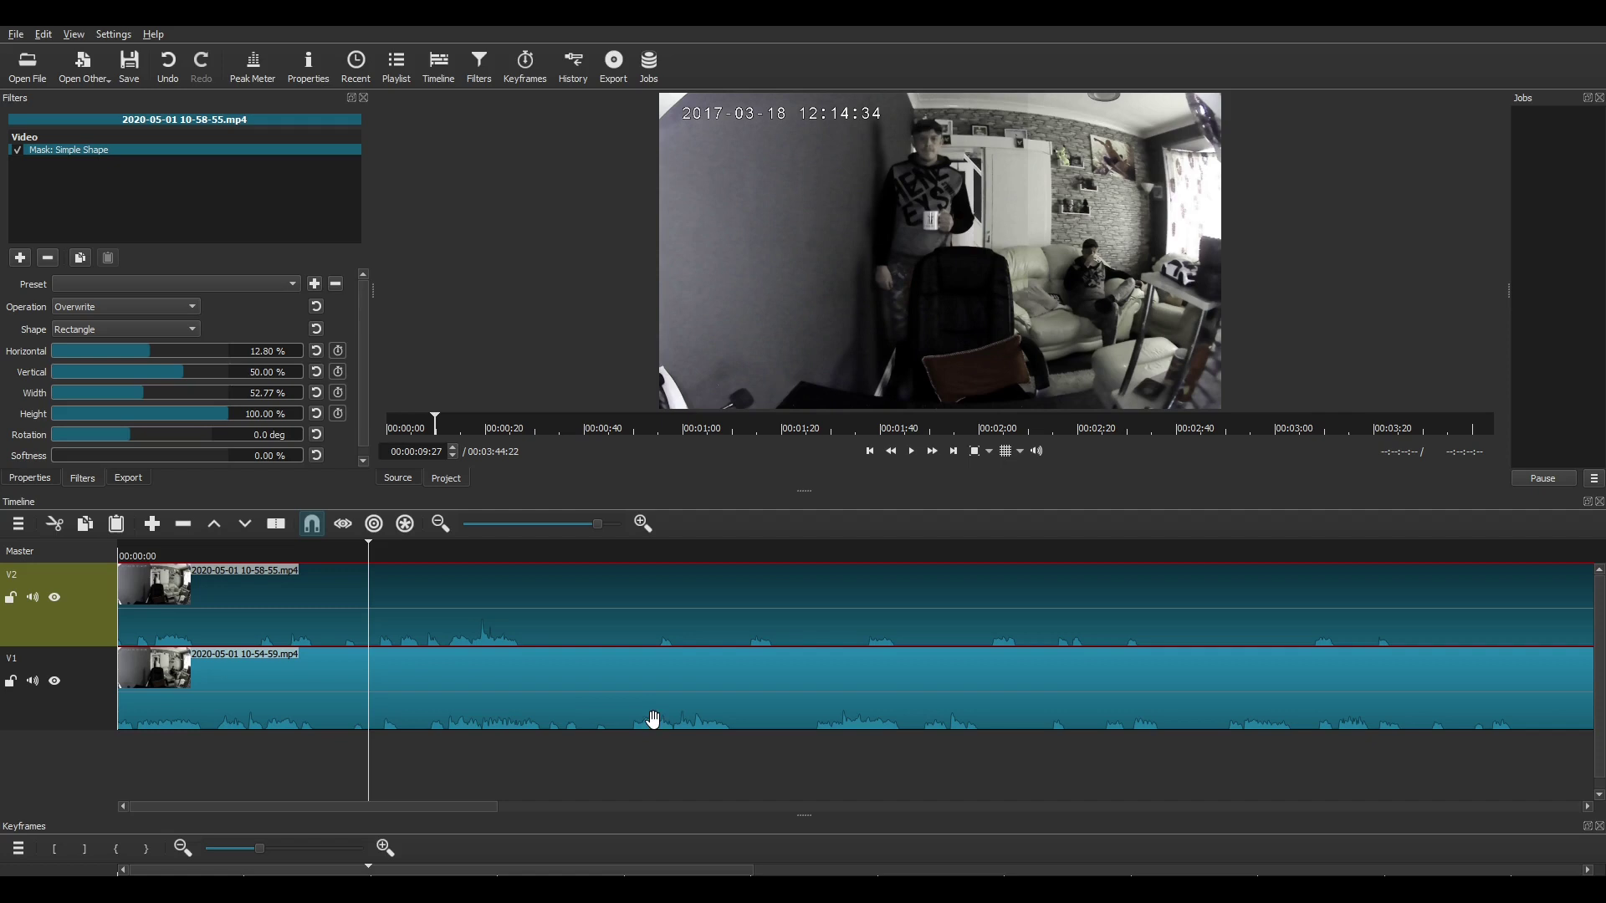
# Step: Detach the audio of both the upper and lower clips onto their own tracks
pyautogui.hotkey('ctrl', 'd')
pyautogui.click(624, 712)
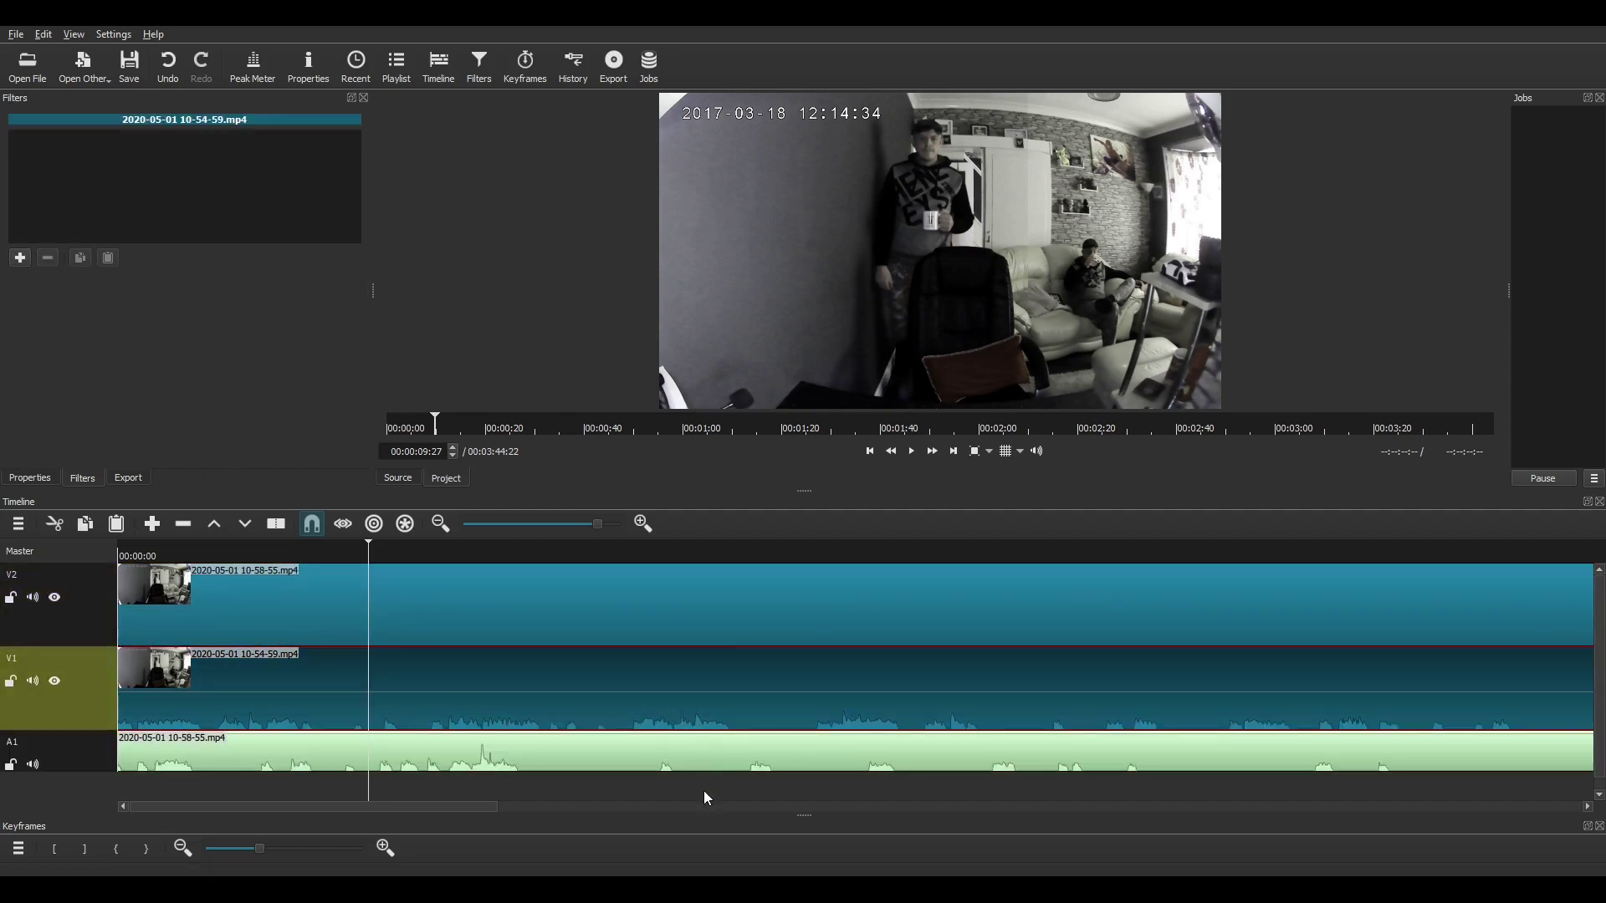
pyautogui.hotkey('ctrl', 'd')
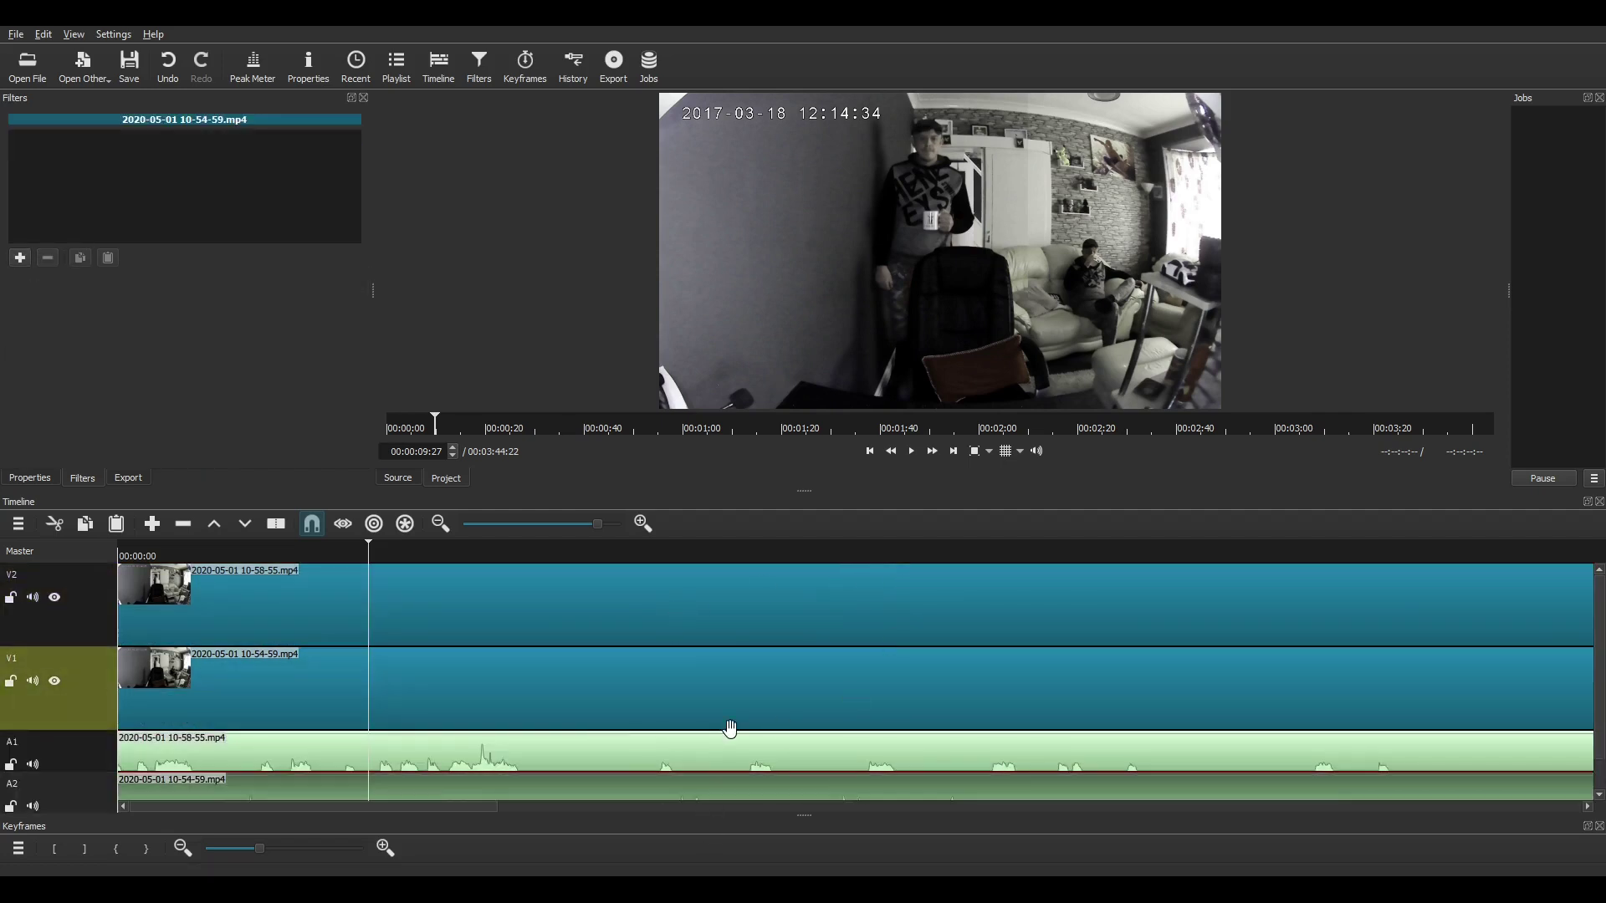
# Step: Delete both detached audio clips and select the V2 clip to show its Simple Shape mask
pyautogui.click(663, 768)
pyautogui.press('Delete')
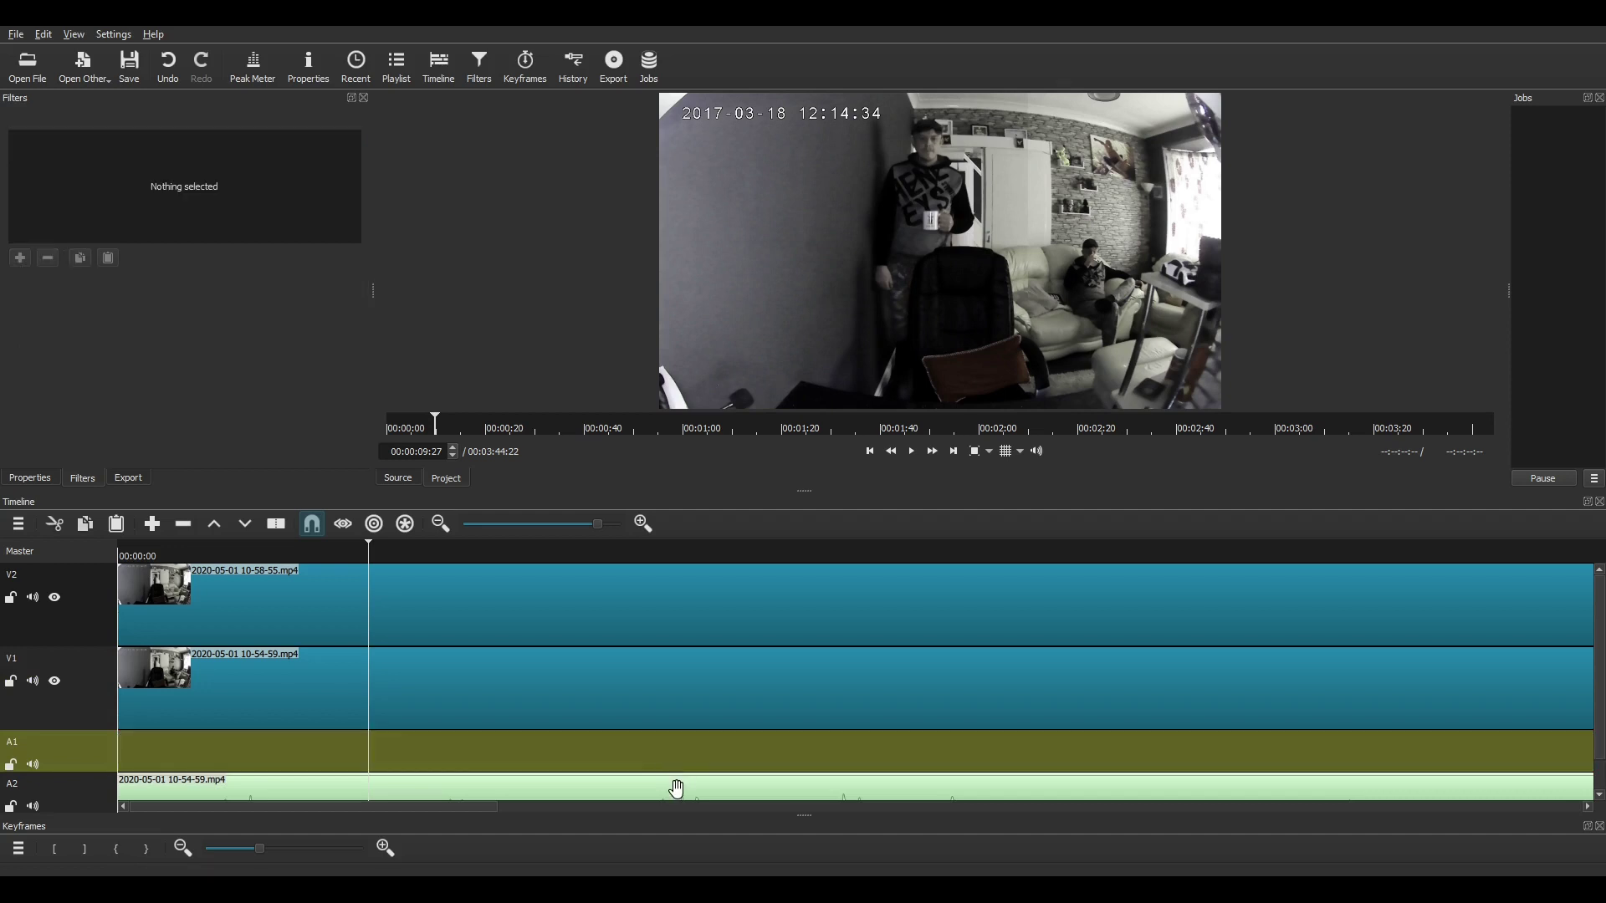
pyautogui.click(676, 789)
pyautogui.press('Delete')
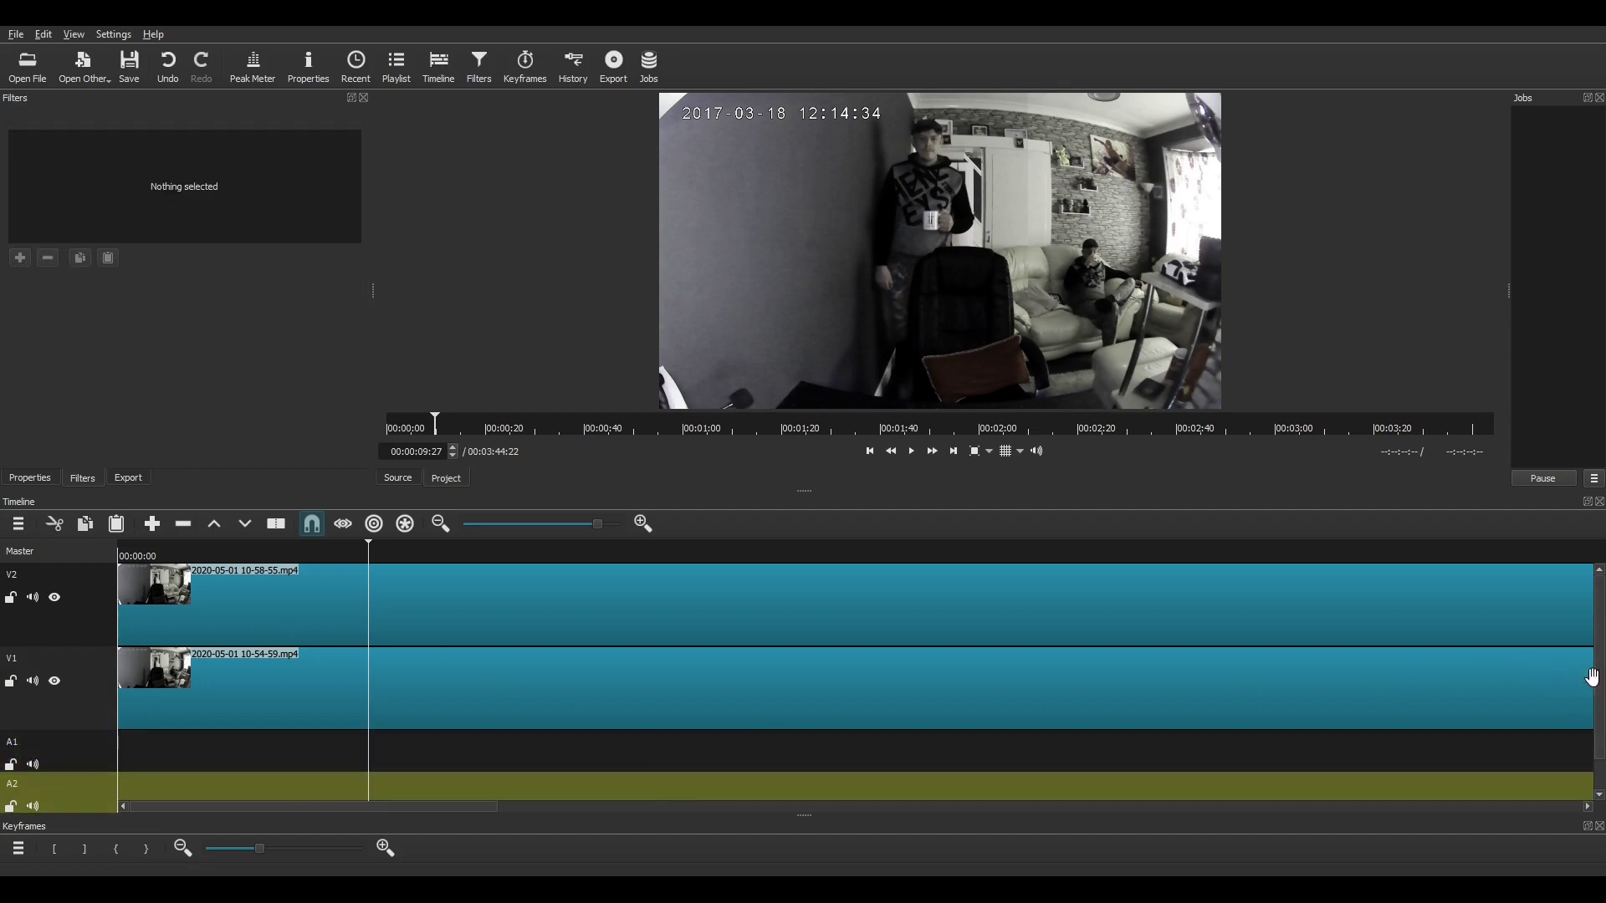
pyautogui.click(223, 587)
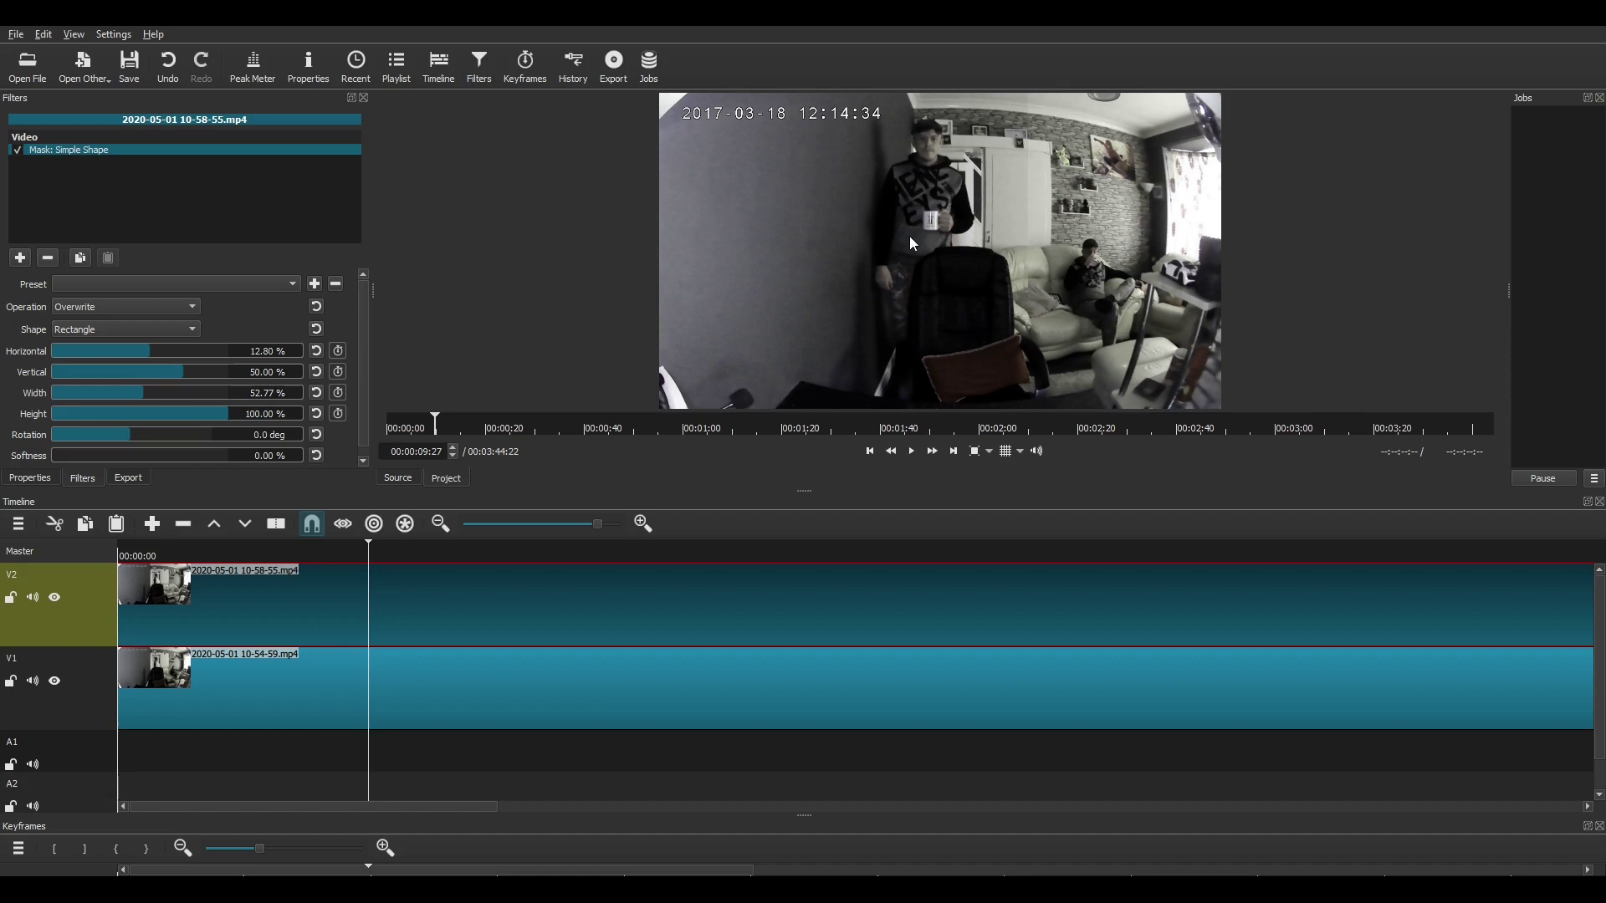
# Step: Set the Simple Shape mask Width to 56.90% and its Softness to 2.20%
pyautogui.click(161, 390)
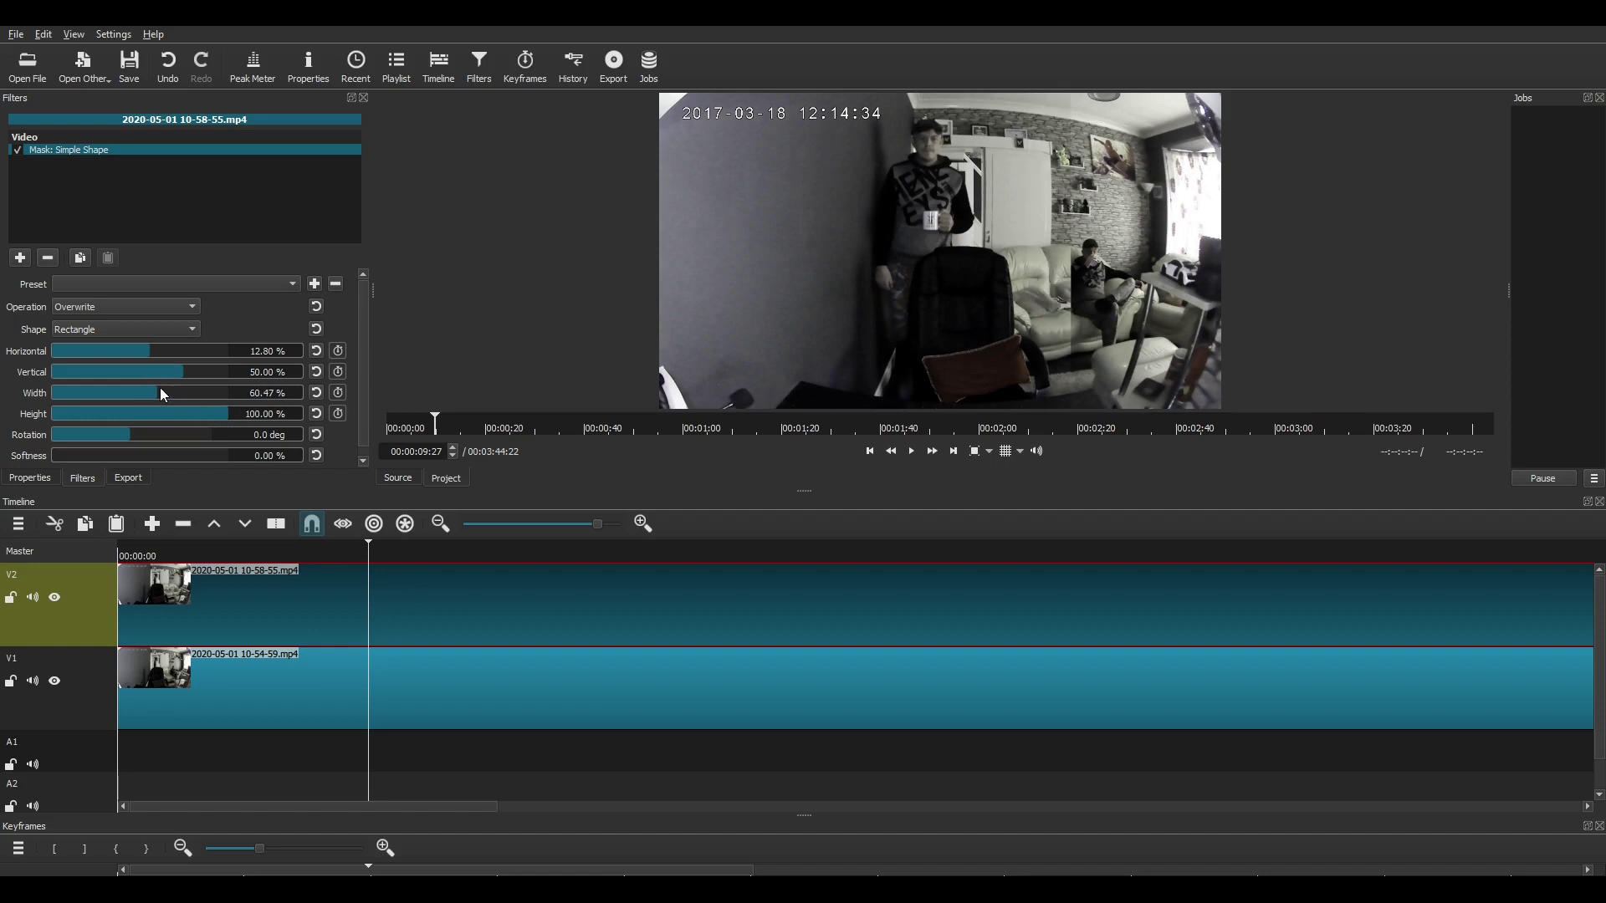
pyautogui.moveTo(251, 391); pyautogui.dragTo(281, 394)
pyautogui.scroll(-2, 247, 391)
pyautogui.scroll(-6, 247, 390)
pyautogui.scroll(-6, 247, 391)
pyautogui.scroll(-6, 246, 390)
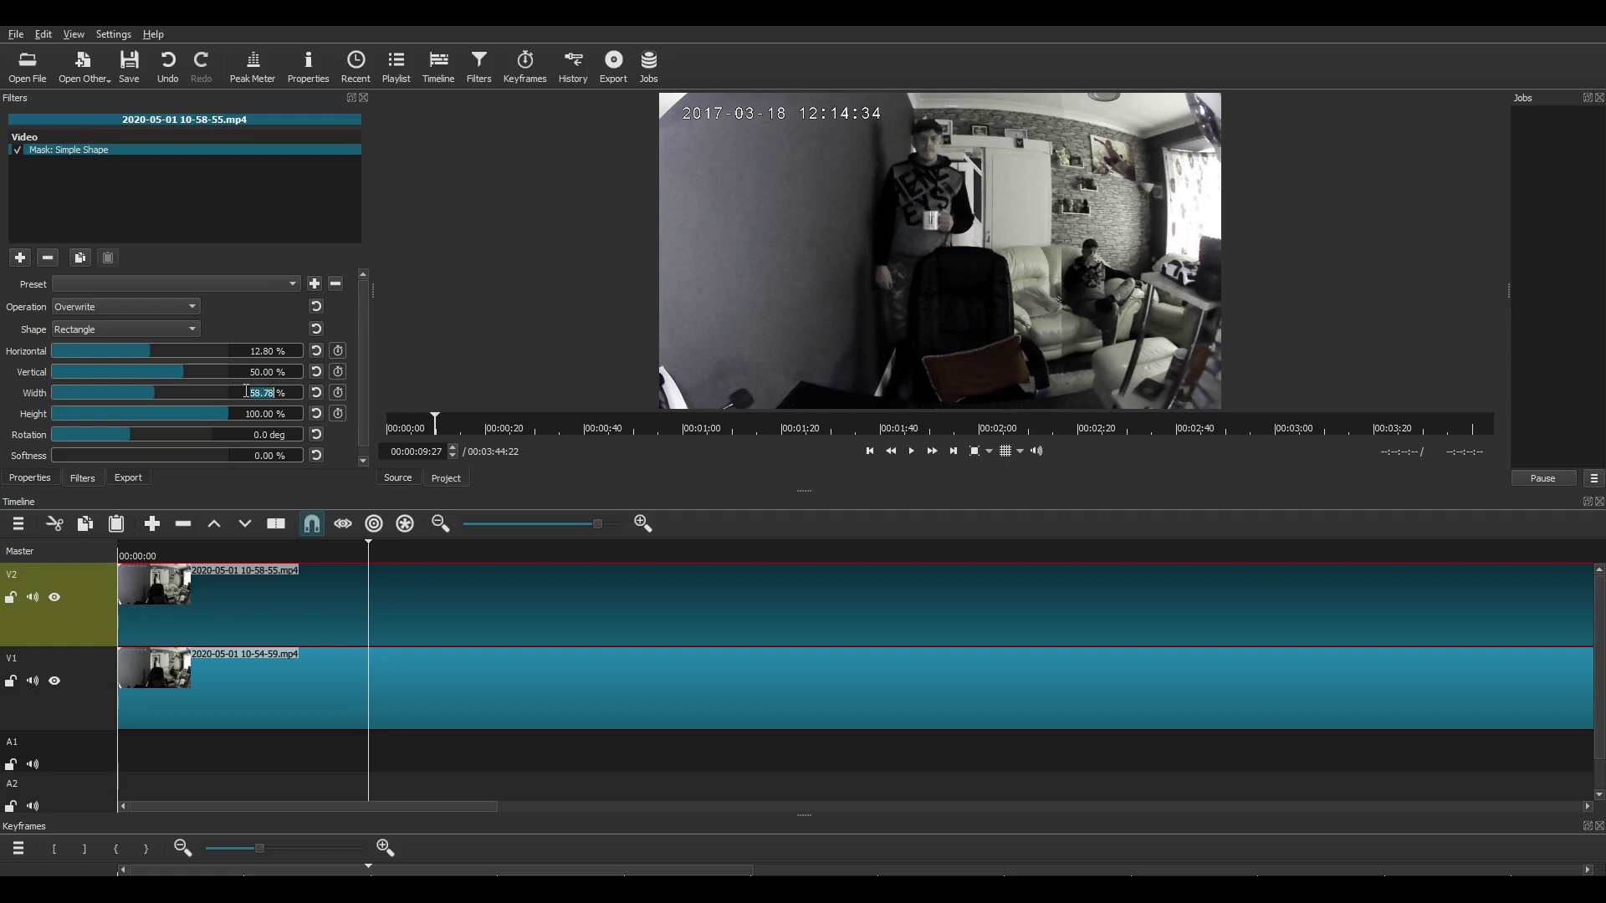
pyautogui.scroll(-2, 246, 391)
pyautogui.scroll(-4, 247, 391)
pyautogui.scroll(-2, 247, 390)
pyautogui.scroll(-1, 247, 391)
pyautogui.scroll(-2, 247, 391)
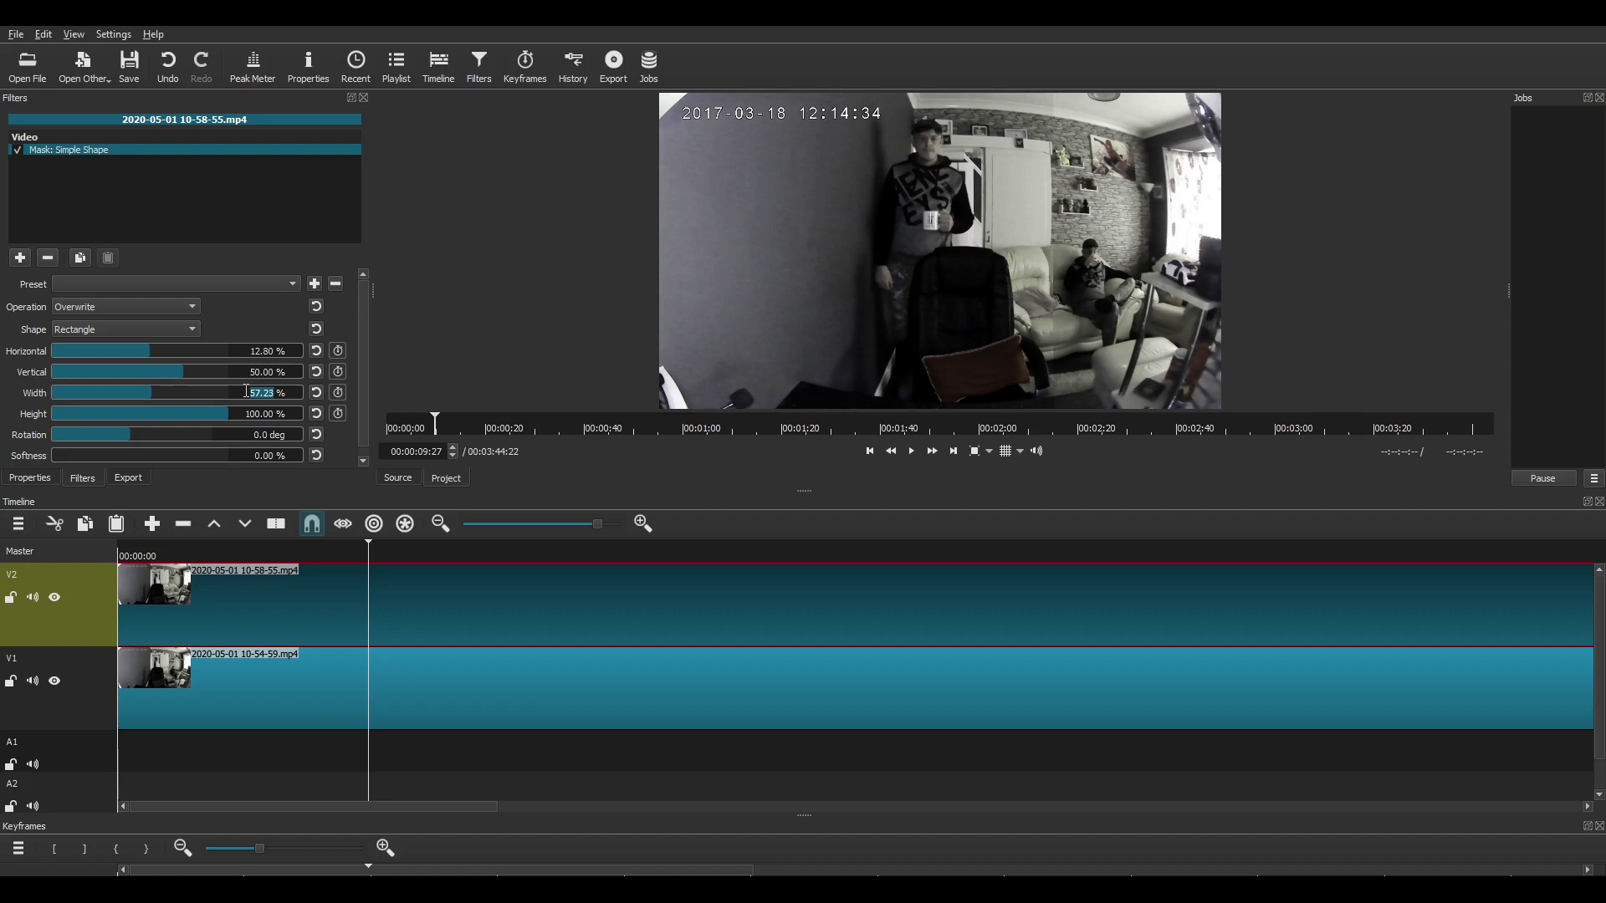
pyautogui.scroll(-1, 247, 390)
pyautogui.click(268, 456)
pyautogui.press('Up')
pyautogui.press('Up')
pyautogui.press('Up')
pyautogui.press('Up')
pyautogui.press('Up')
pyautogui.press('Up')
pyautogui.press('Up')
pyautogui.press('Up')
pyautogui.press('Up')
pyautogui.press('Up')
pyautogui.press('Up')
pyautogui.press('Up')
pyautogui.press('Up')
pyautogui.press('Up')
pyautogui.press('Up')
pyautogui.press('Up')
pyautogui.press('Up')
pyautogui.press('Up')
pyautogui.press('Up')
pyautogui.press('Up')
pyautogui.press('Up')
pyautogui.press('Up')
pyautogui.press('Up')
pyautogui.press('Up')
# Step: Play the timeline from the start to review the masked composite, pausing near 14 seconds
pyautogui.click(125, 554)
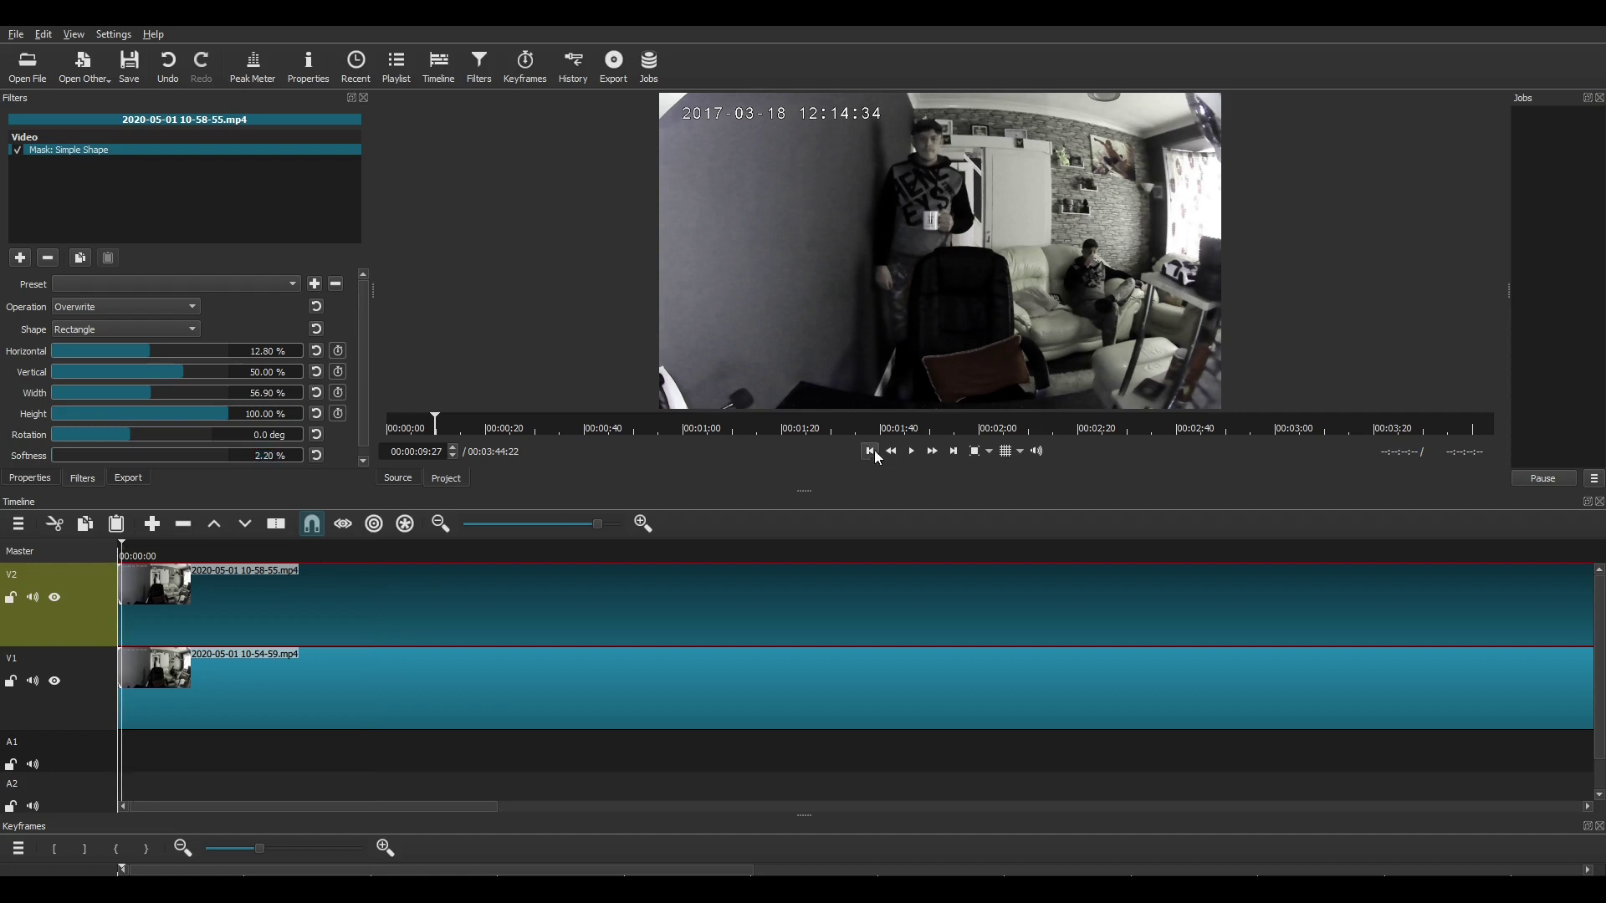
pyautogui.click(912, 453)
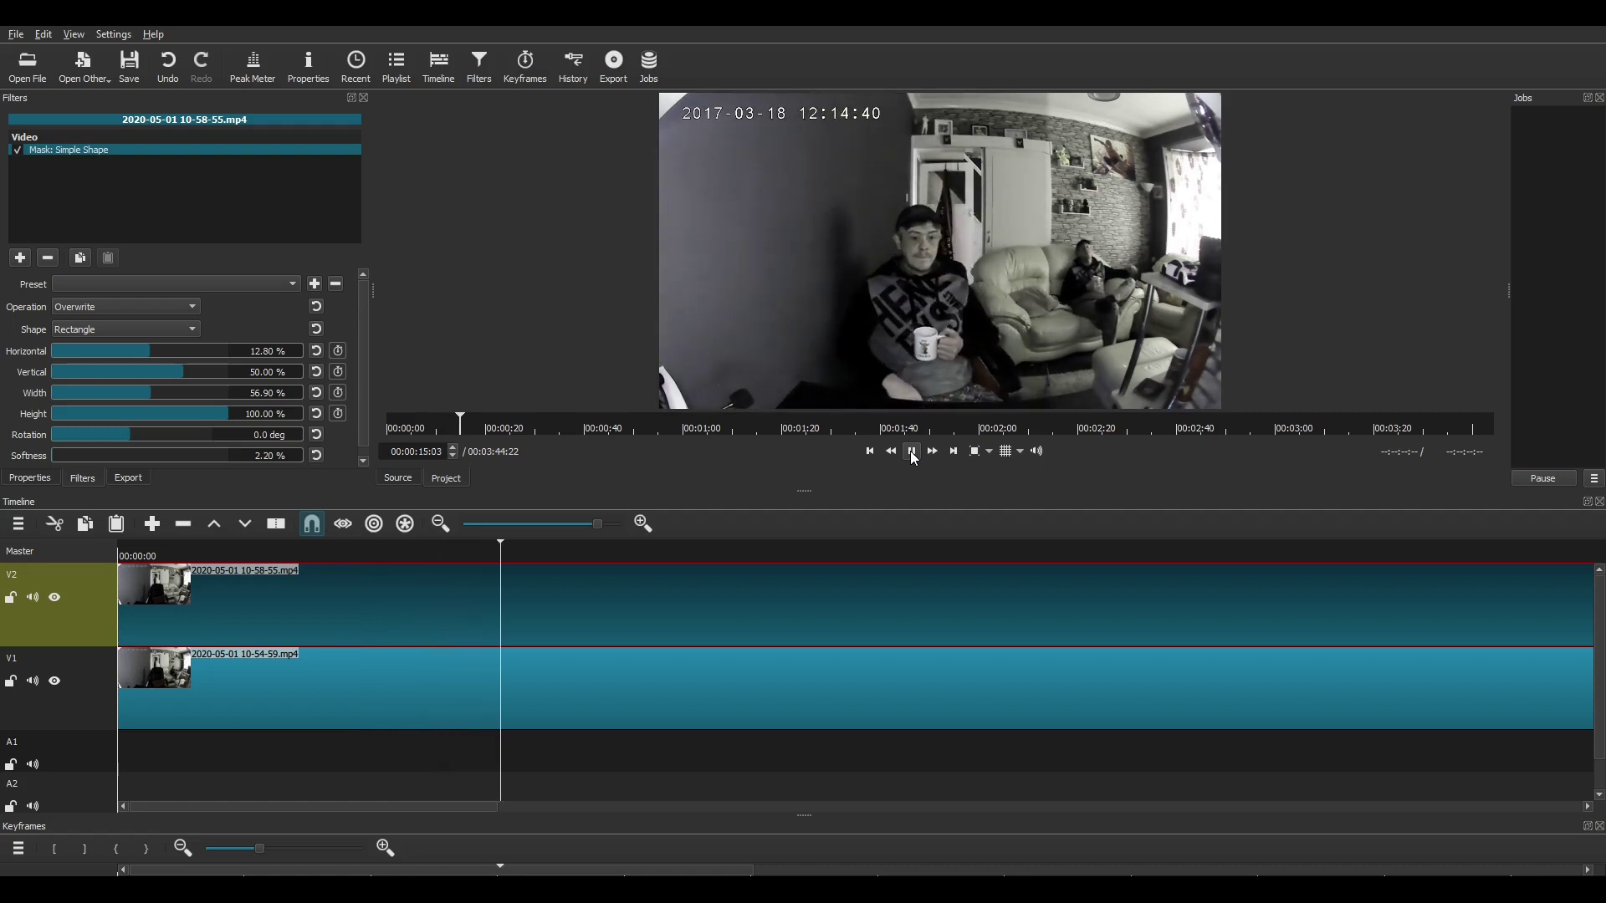
pyautogui.click(490, 554)
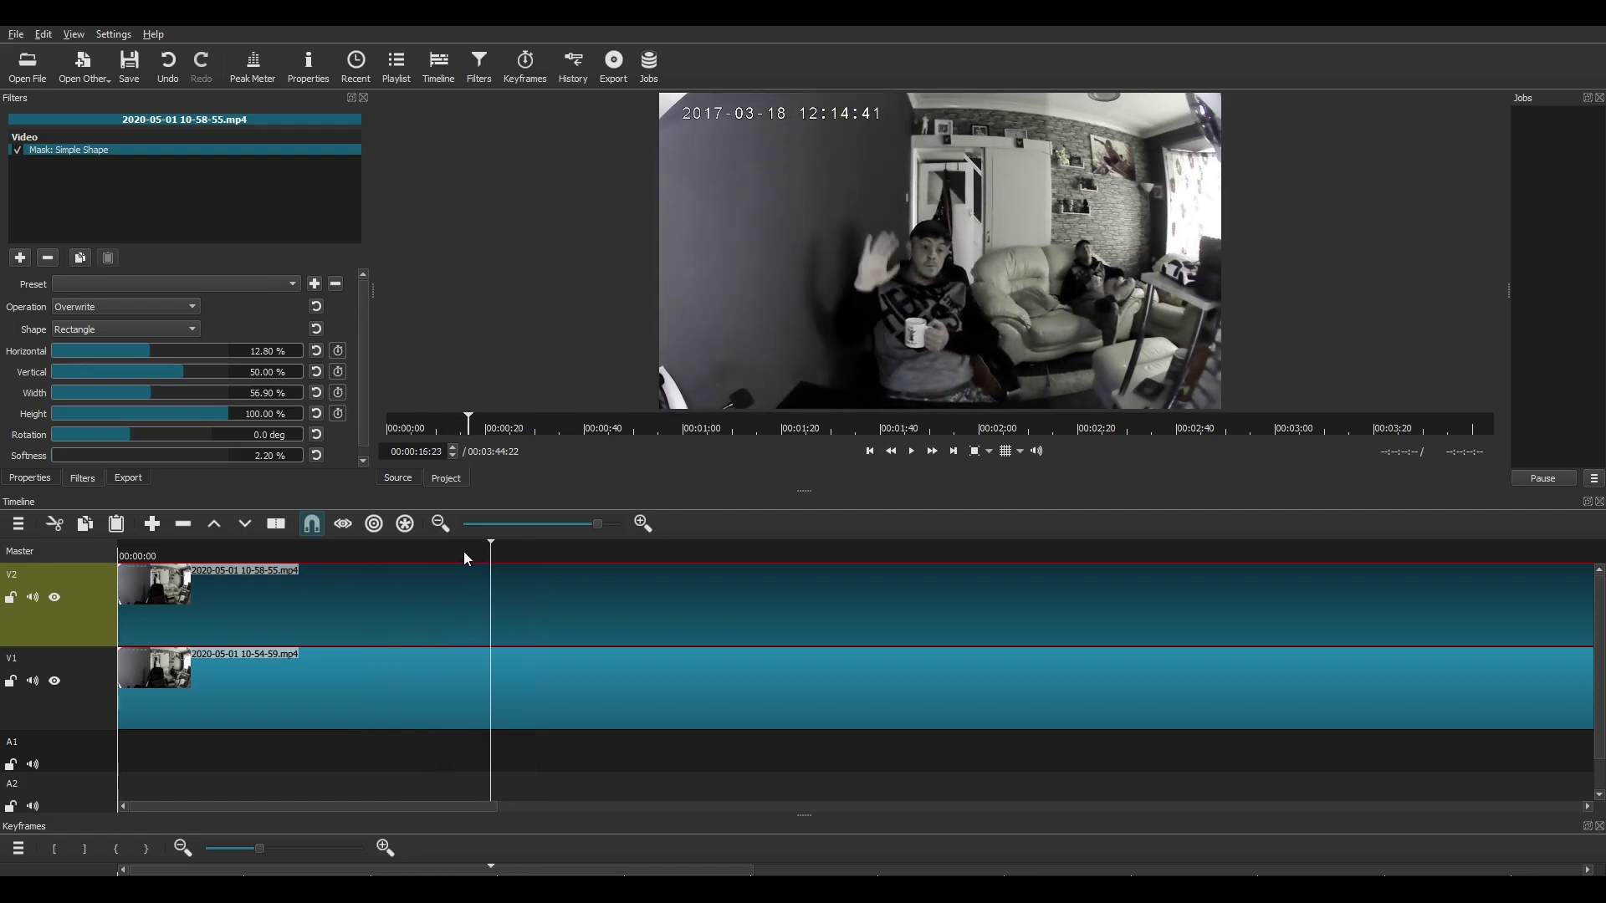
pyautogui.click(458, 552)
pyautogui.click(892, 452)
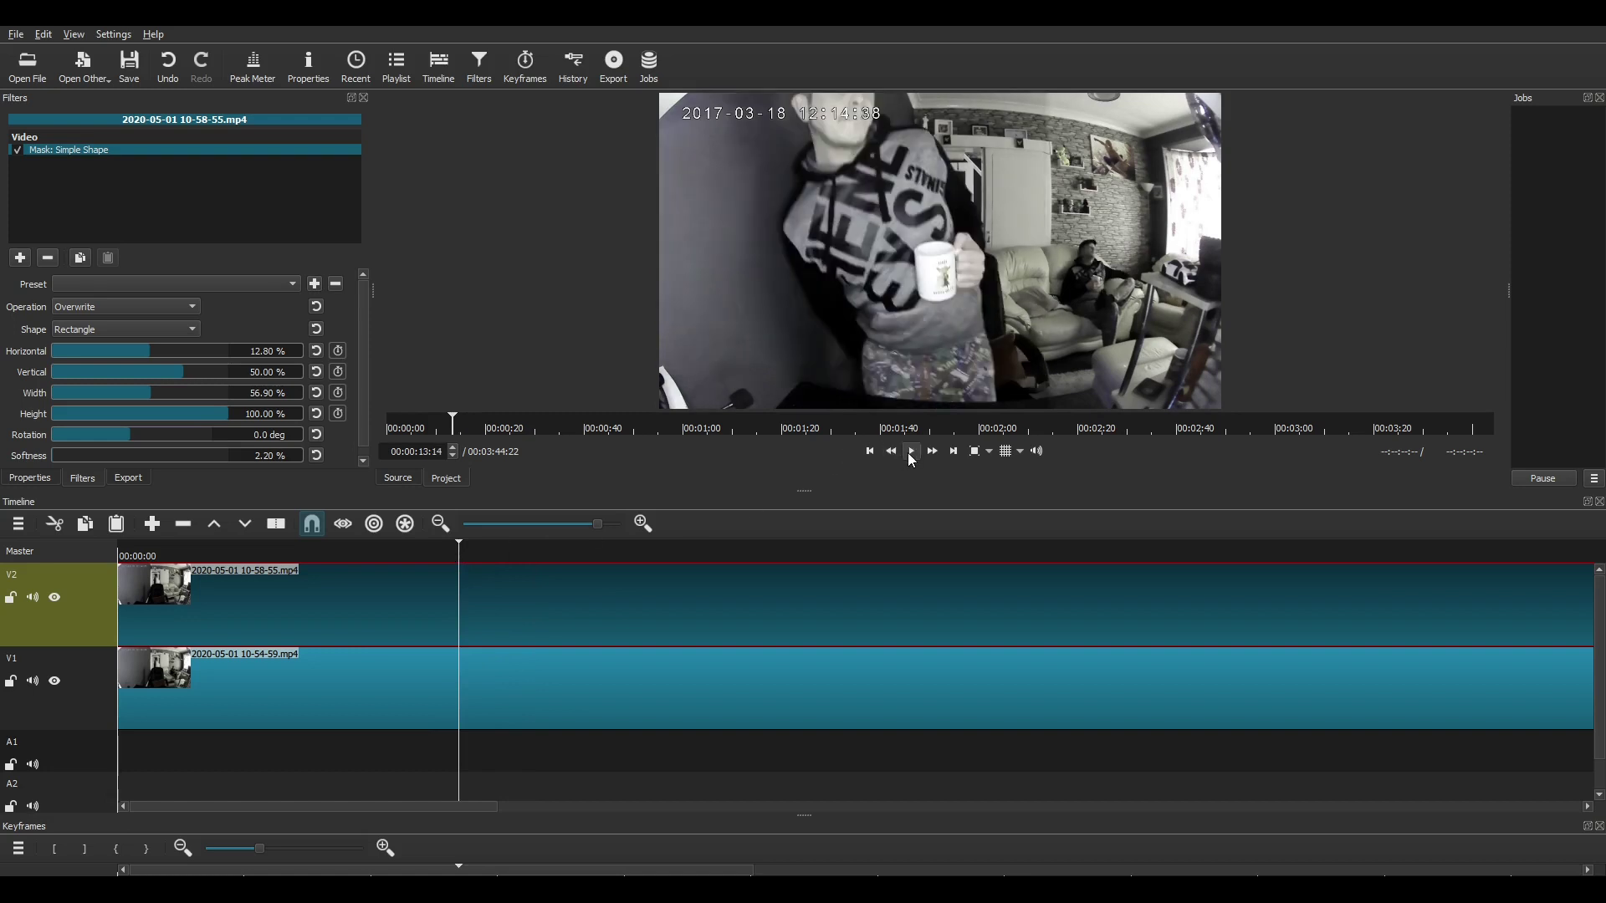
pyautogui.click(434, 554)
pyautogui.click(911, 452)
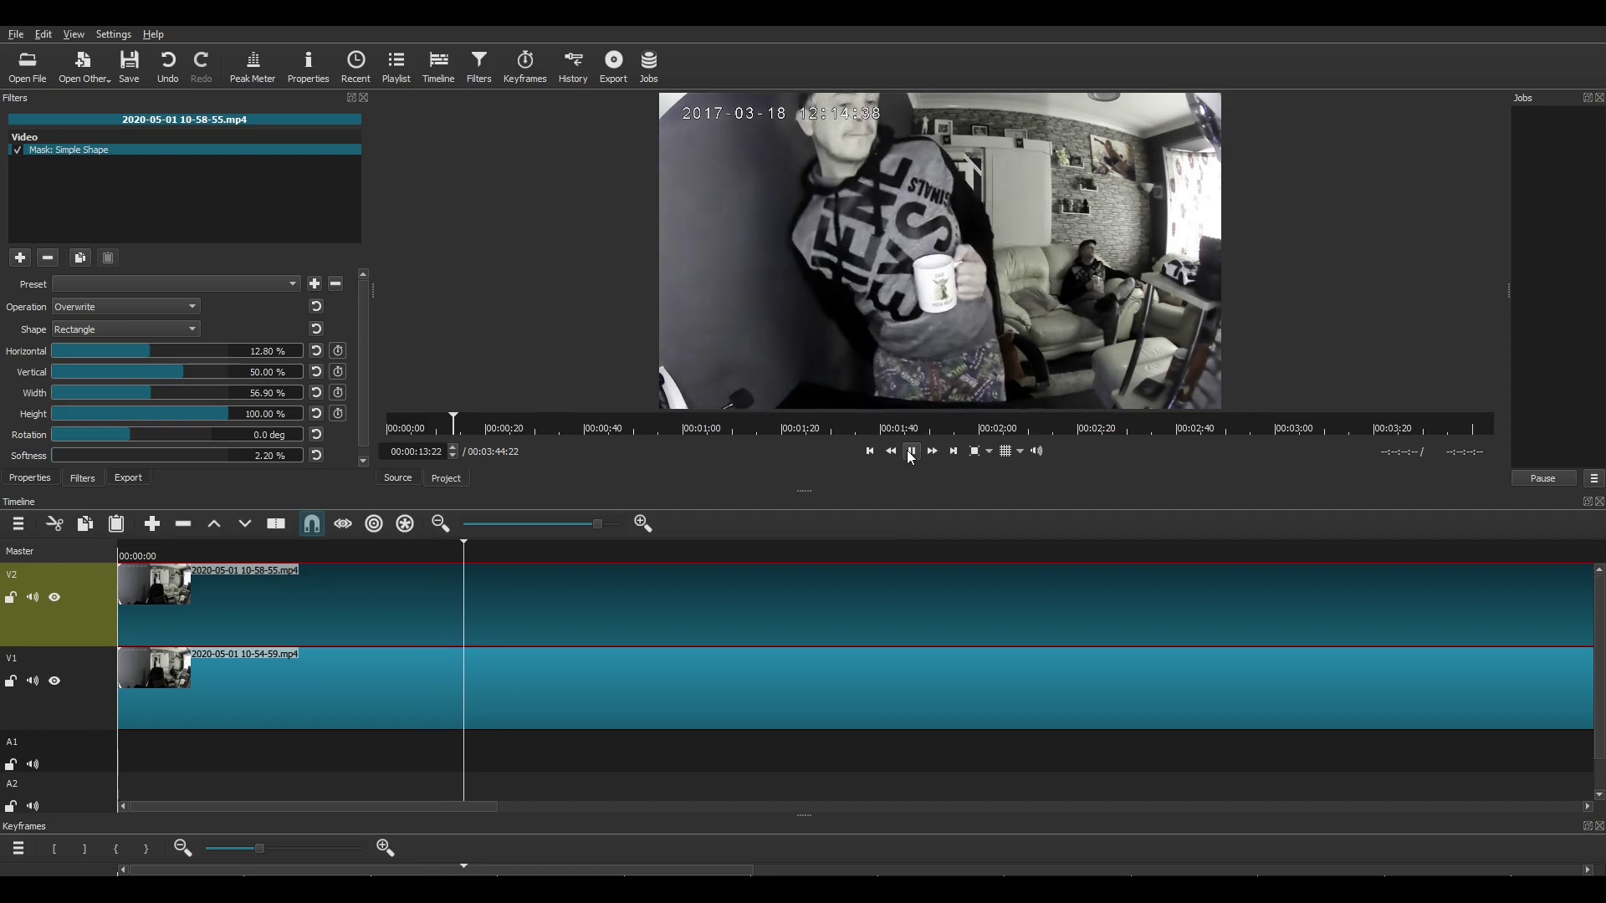
pyautogui.click(911, 452)
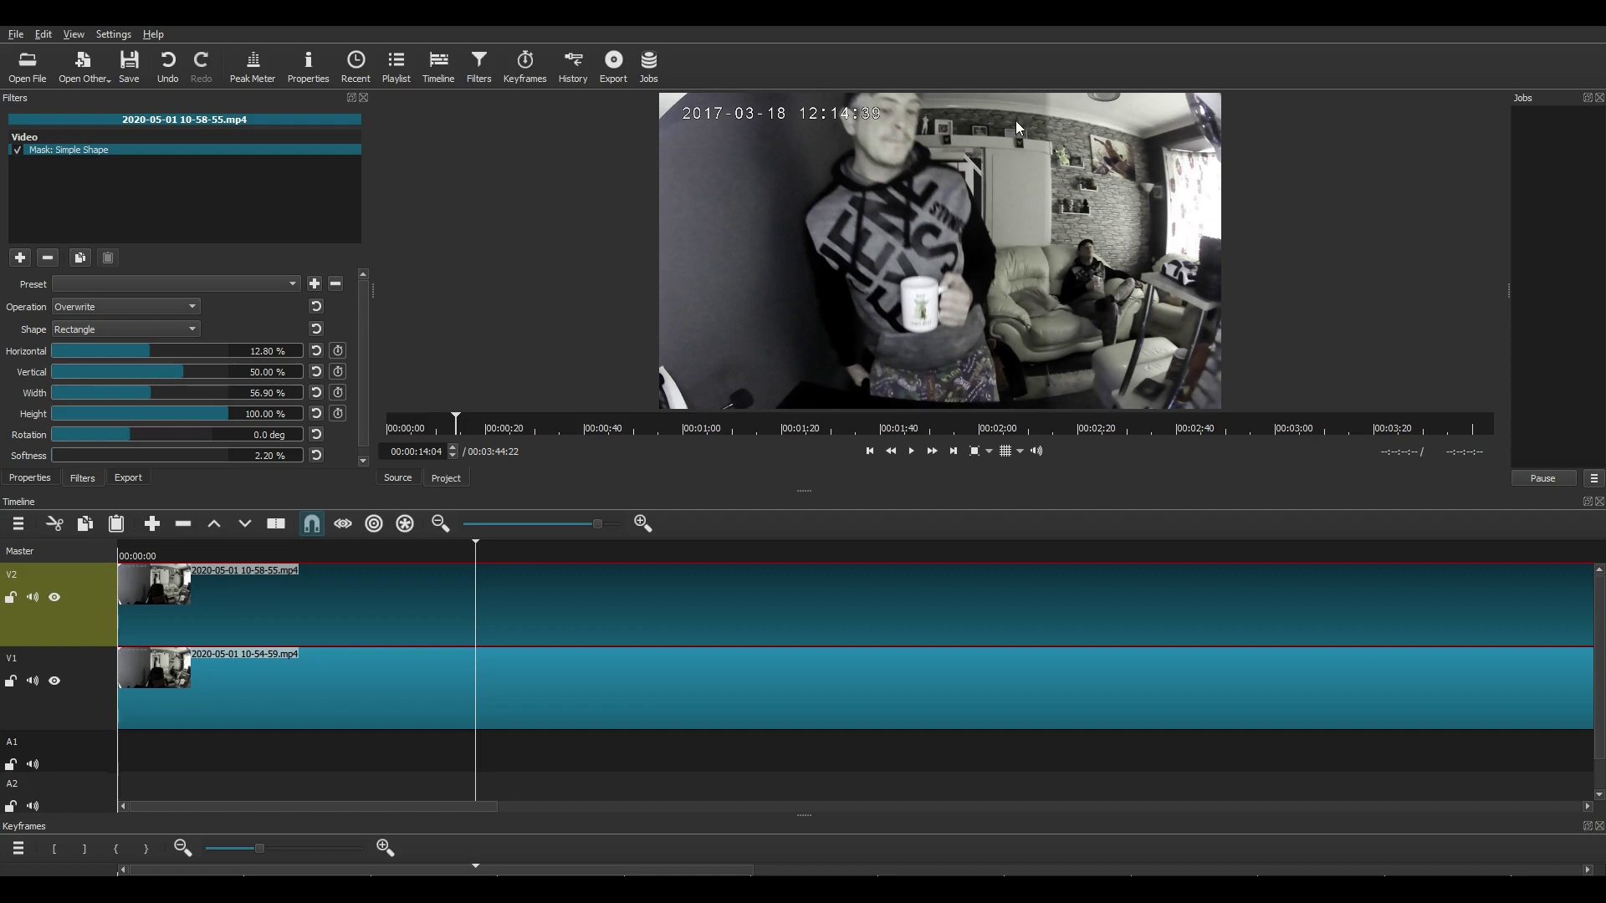
# Step: Step frame by frame to park the playhead at 00:00:13:13
pyautogui.press('Left')
pyautogui.press('Left')
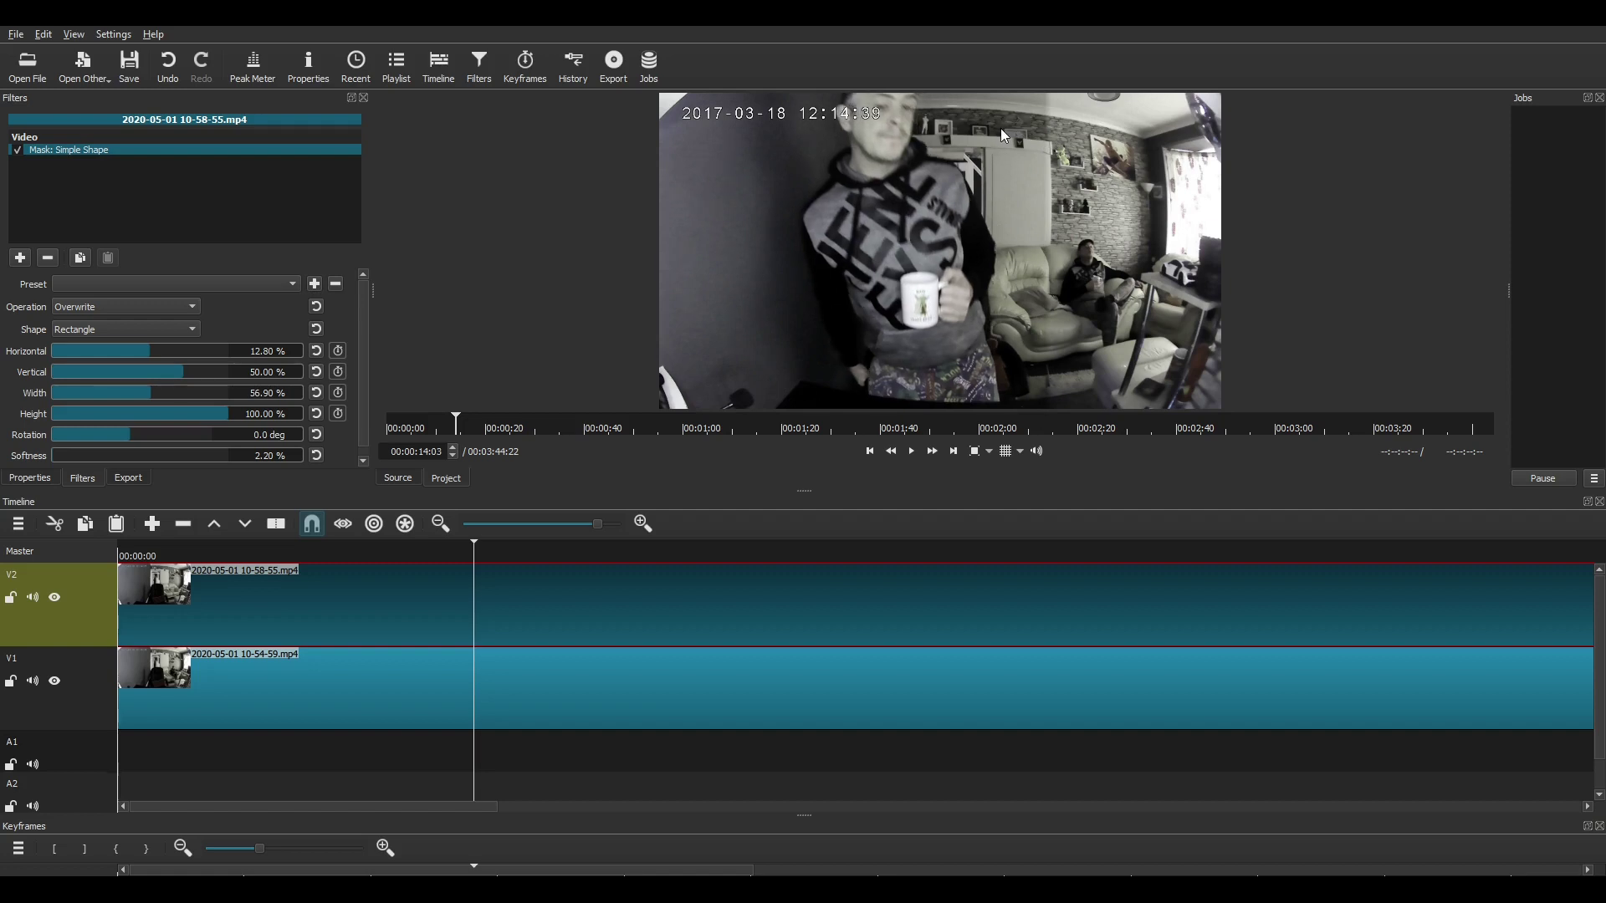
pyautogui.press('Left')
pyautogui.press('Left')
pyautogui.press('Left')
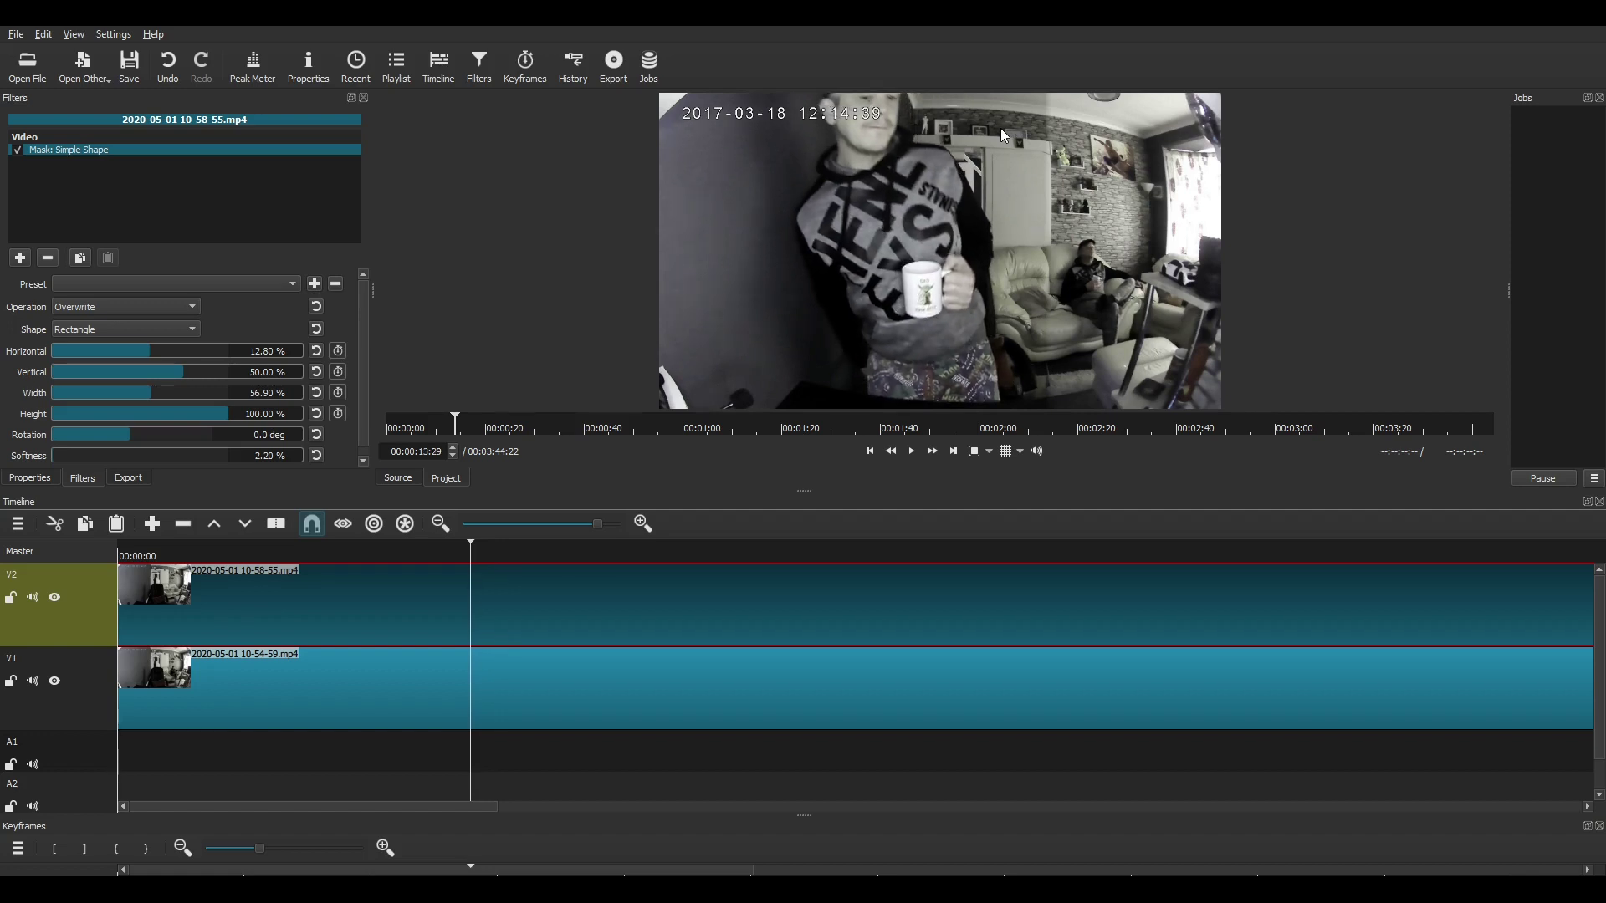
pyautogui.press('Left')
pyautogui.press('Left')
pyautogui.press('Left')
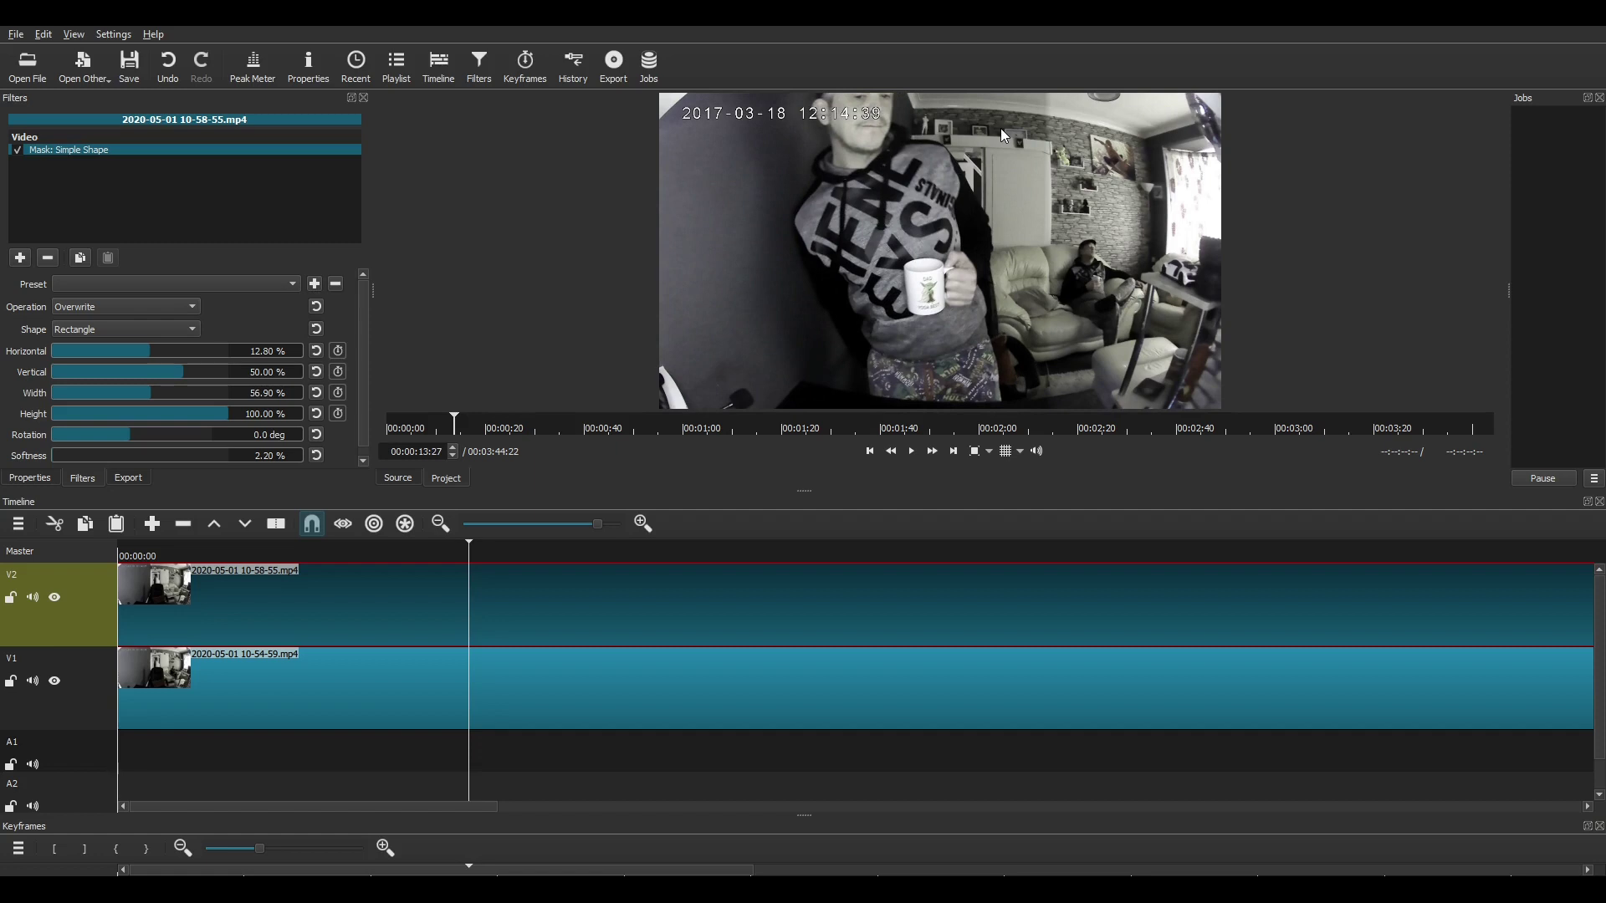
pyautogui.press('Left')
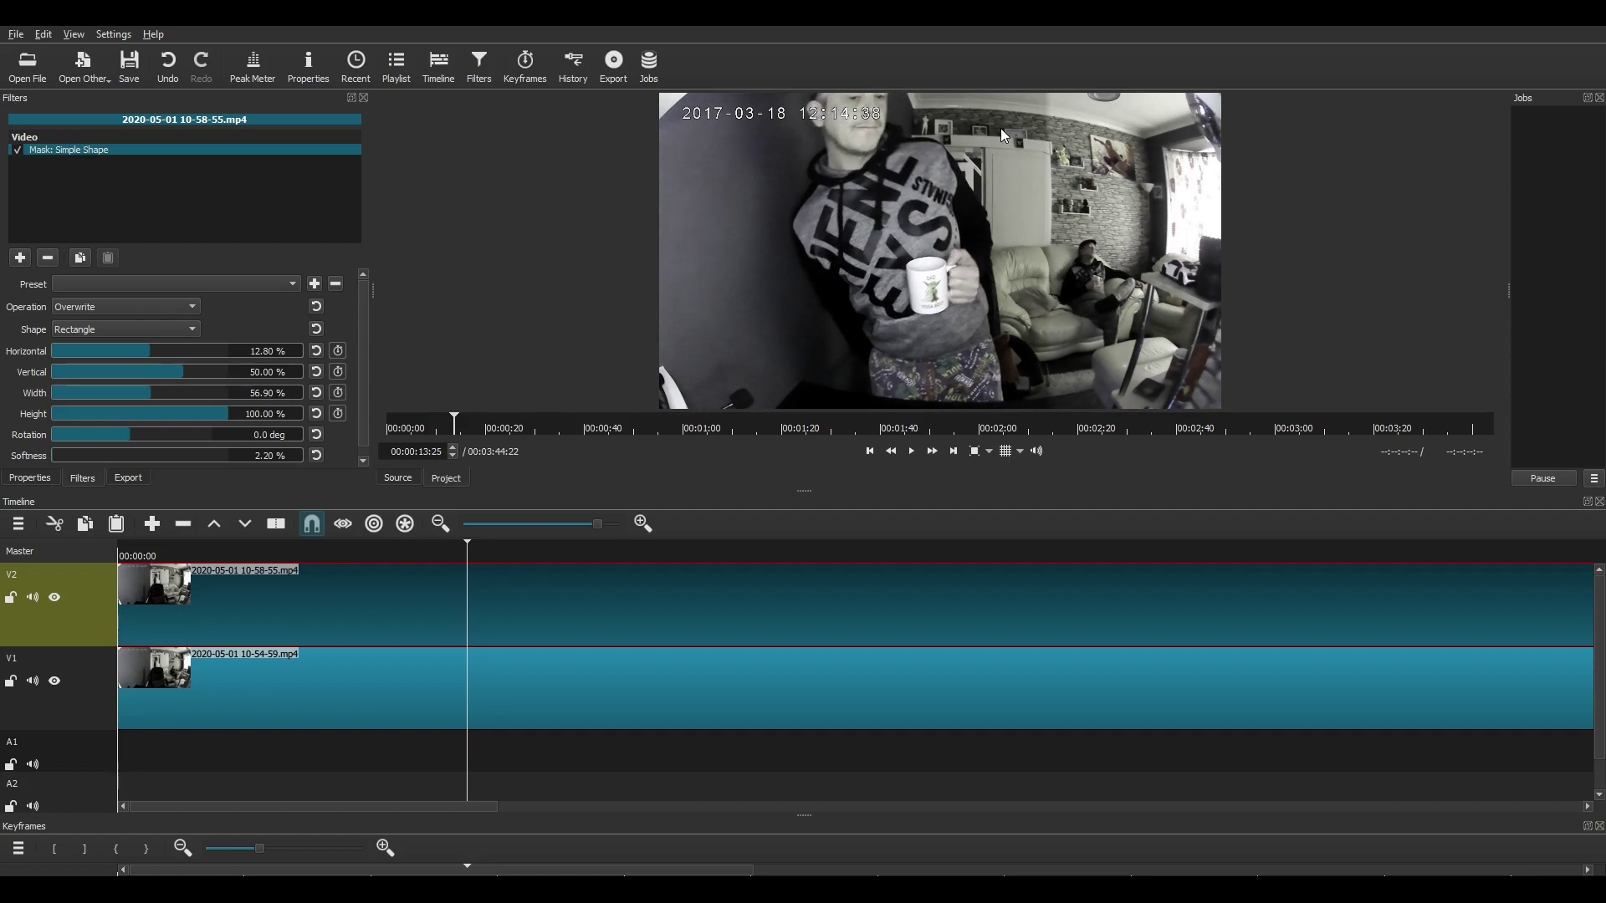
pyautogui.press('Left')
pyautogui.press('Left')
pyautogui.press('Left')
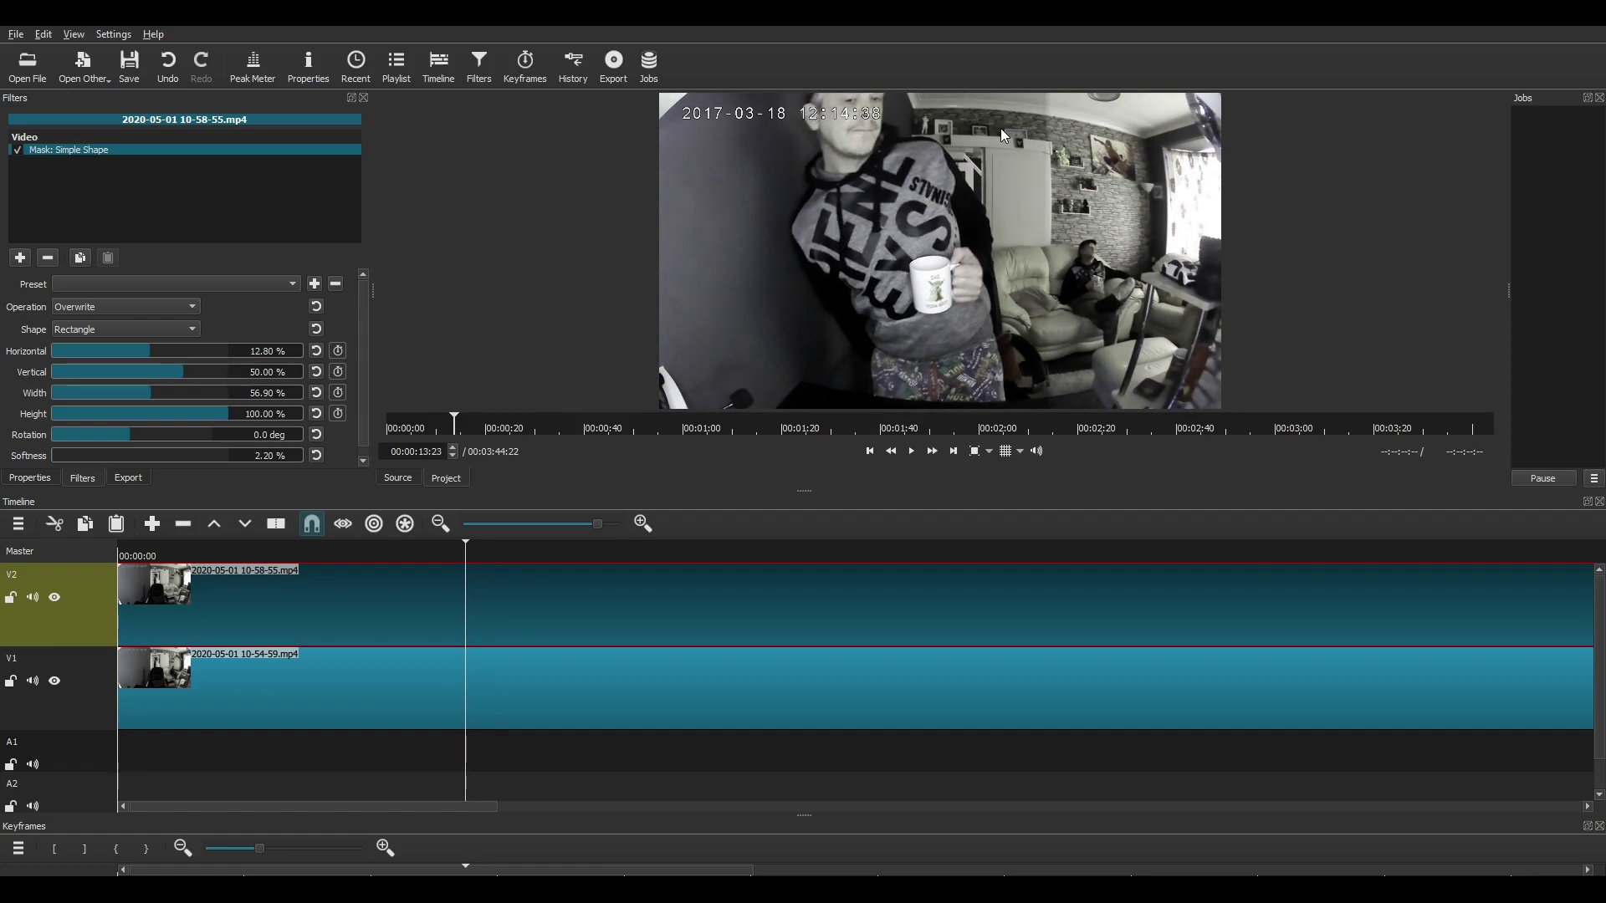
pyautogui.press('Left')
pyautogui.press('Left')
pyautogui.press('Left')
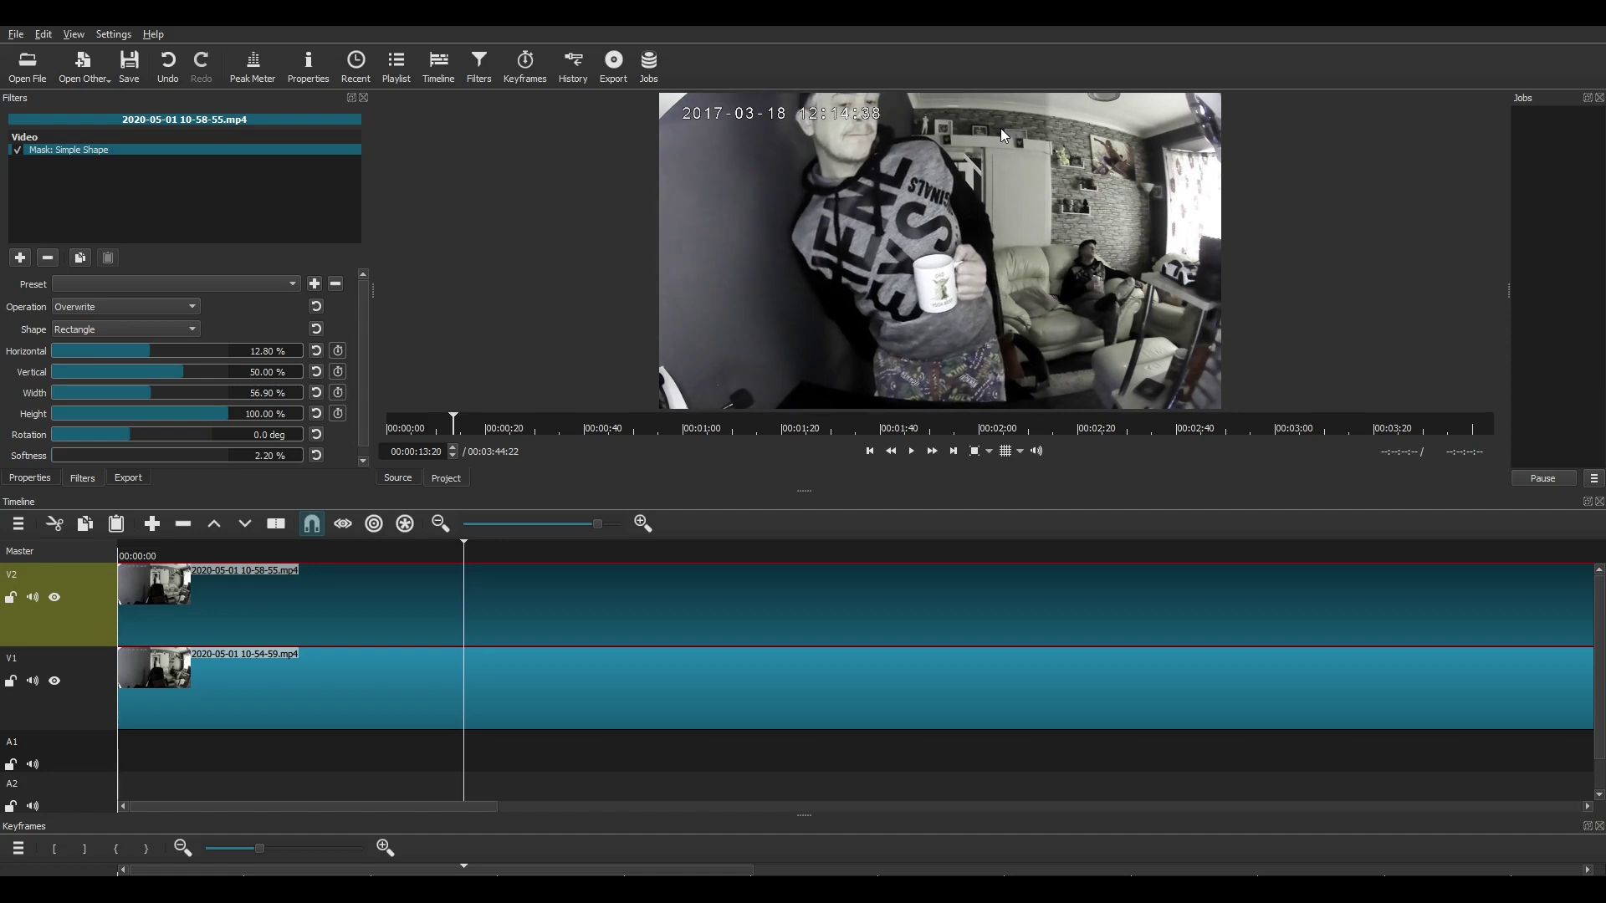
pyautogui.press('Left')
pyautogui.press('Left')
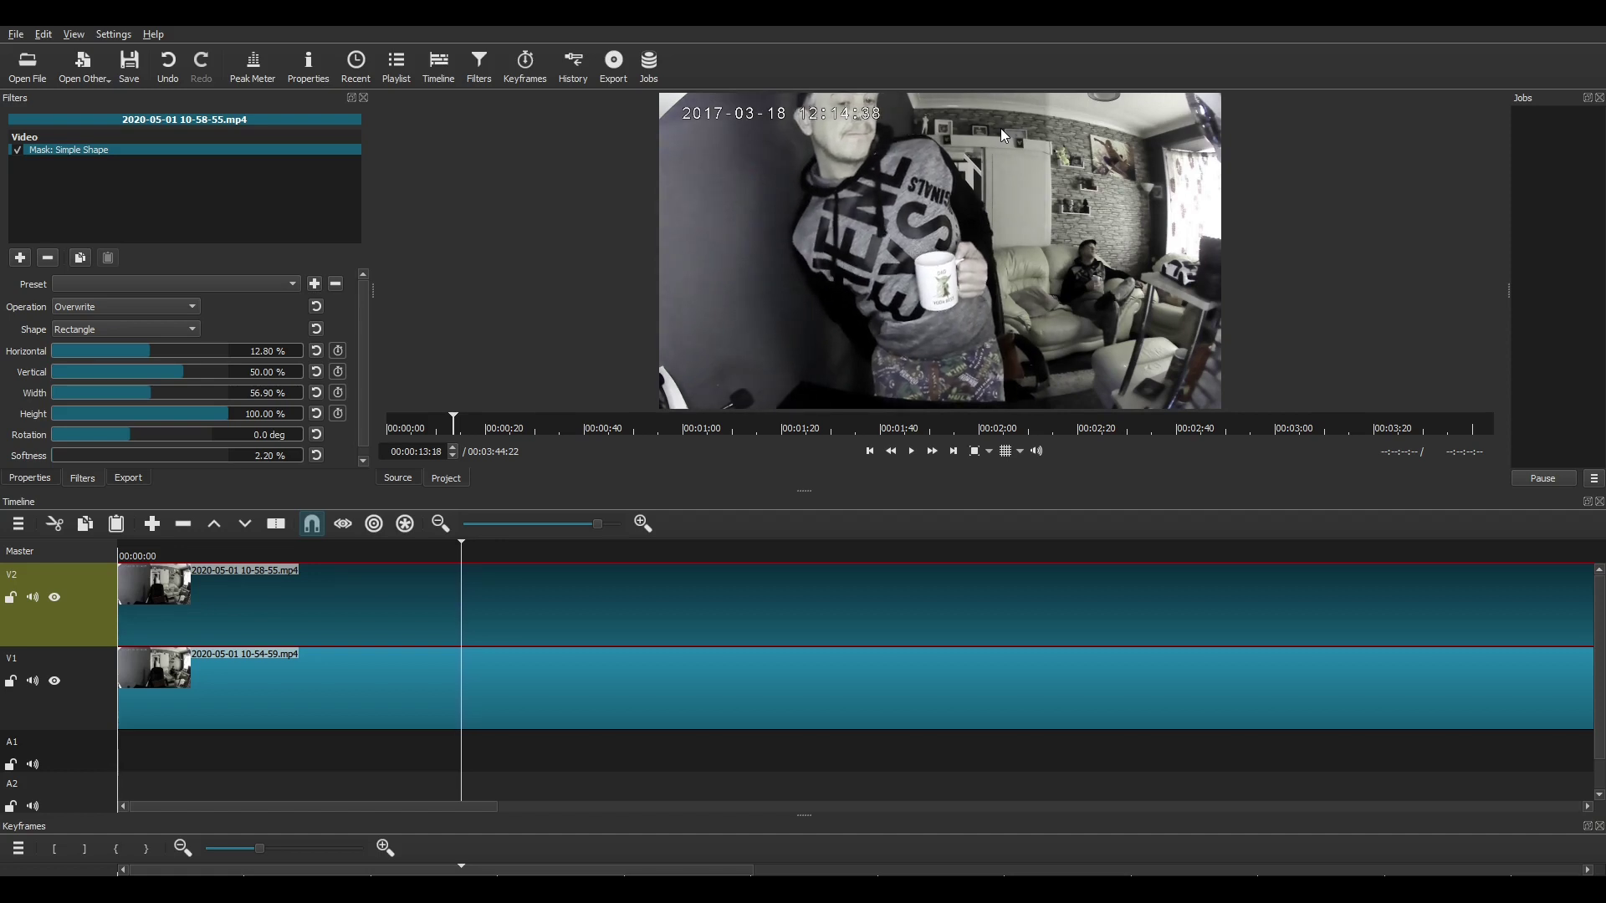
pyautogui.press('Left')
pyautogui.press('Left')
pyautogui.press('Left')
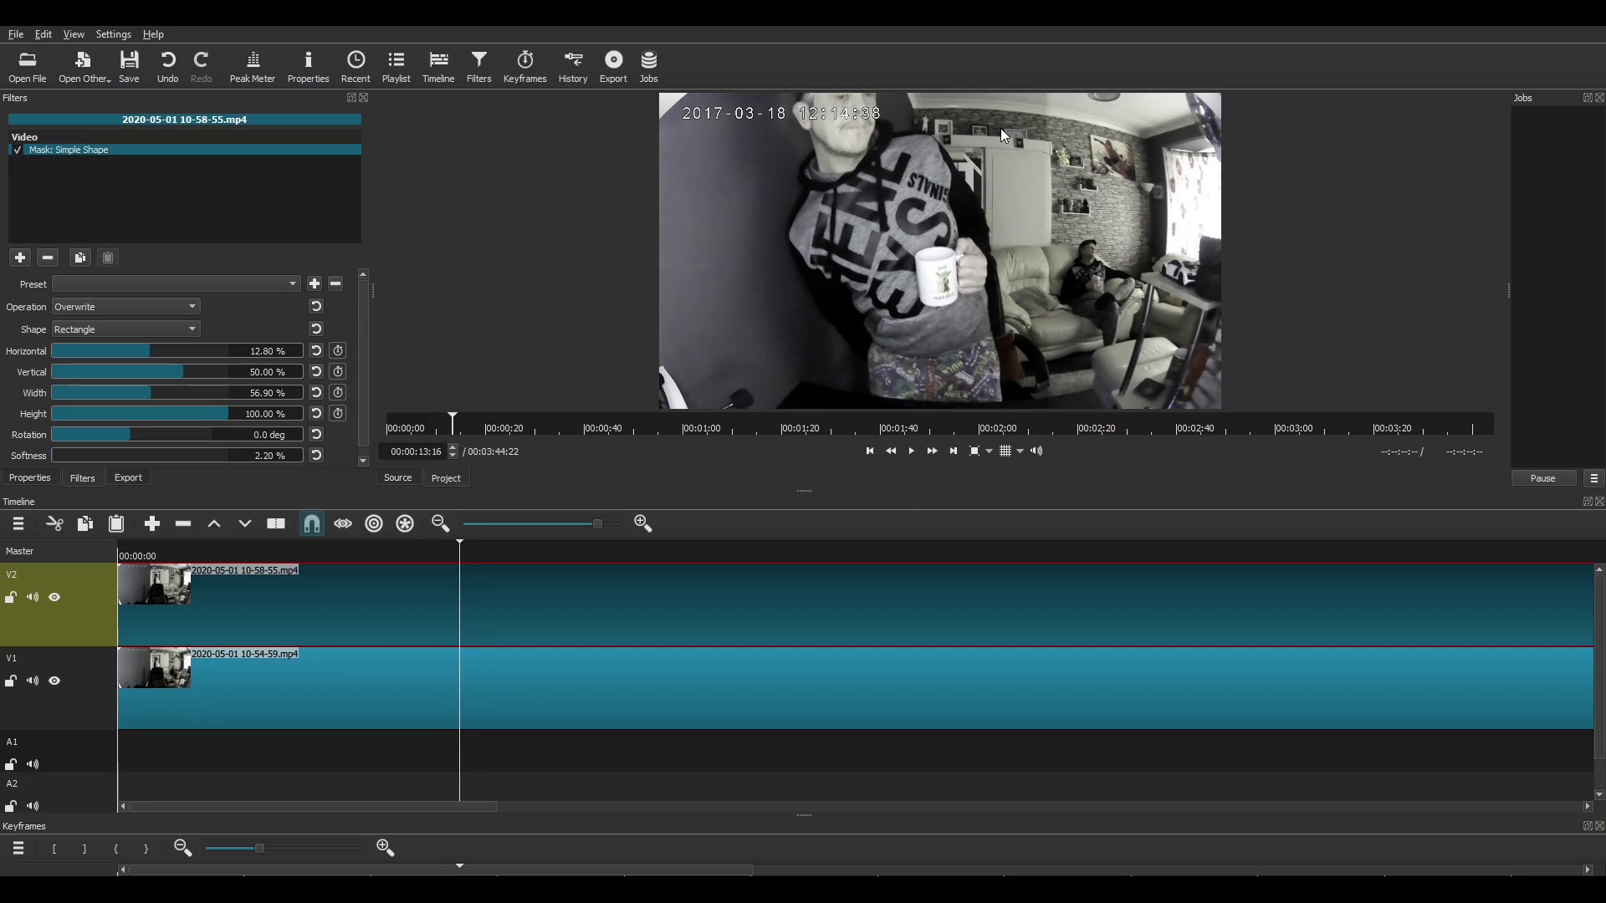
pyautogui.press('Left')
pyautogui.press('Left')
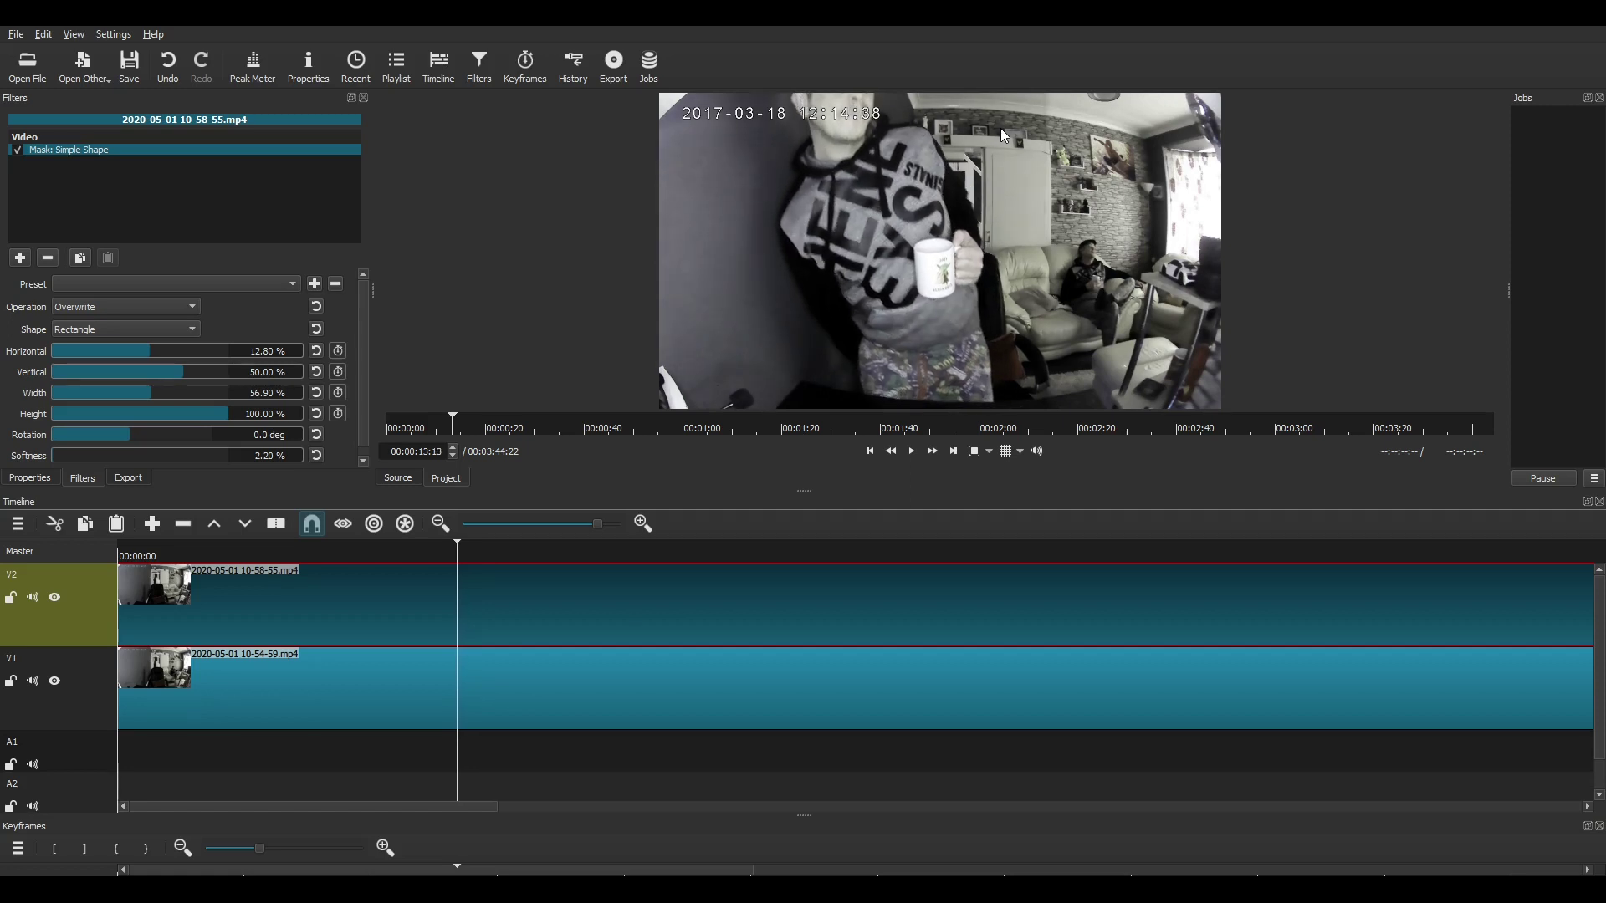
pyautogui.press('Left')
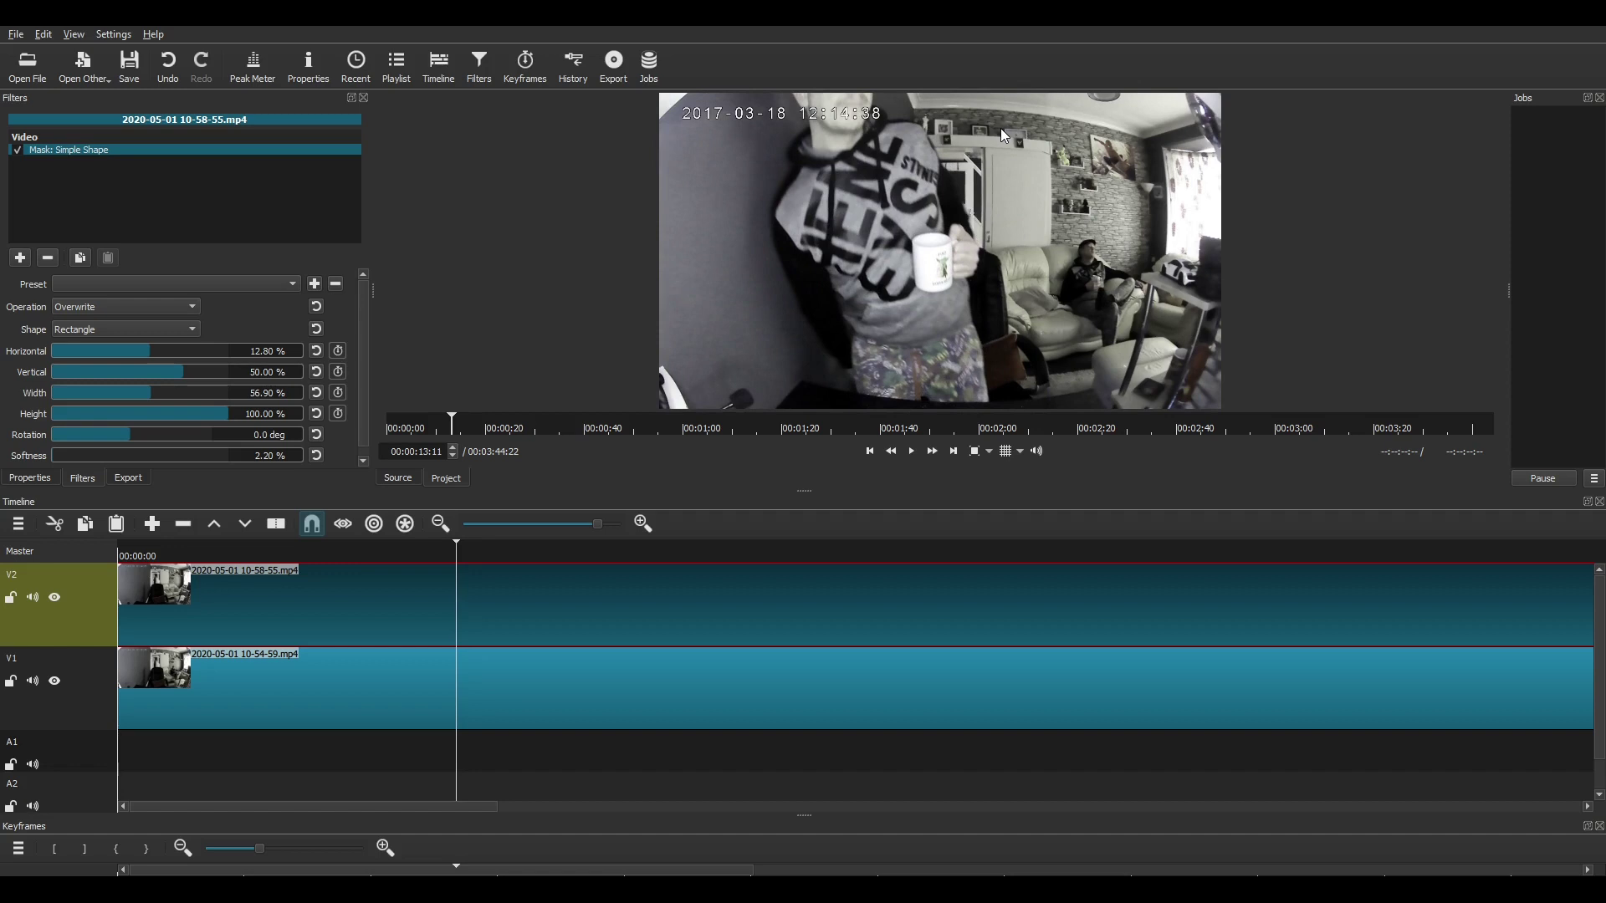
pyautogui.press('Right')
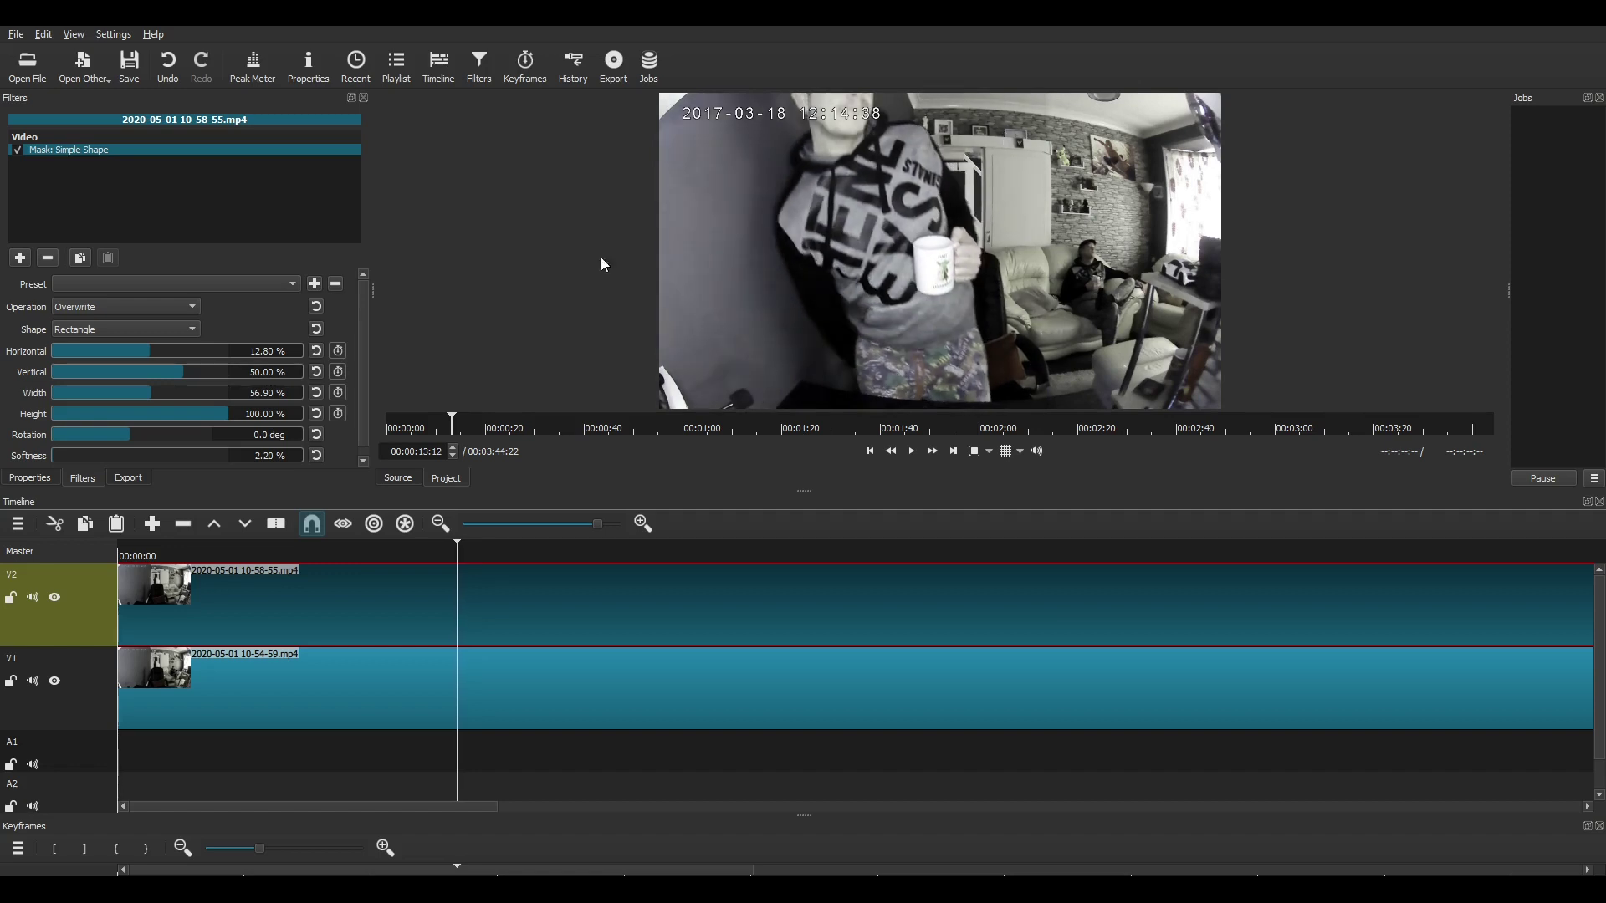
pyautogui.press('Right')
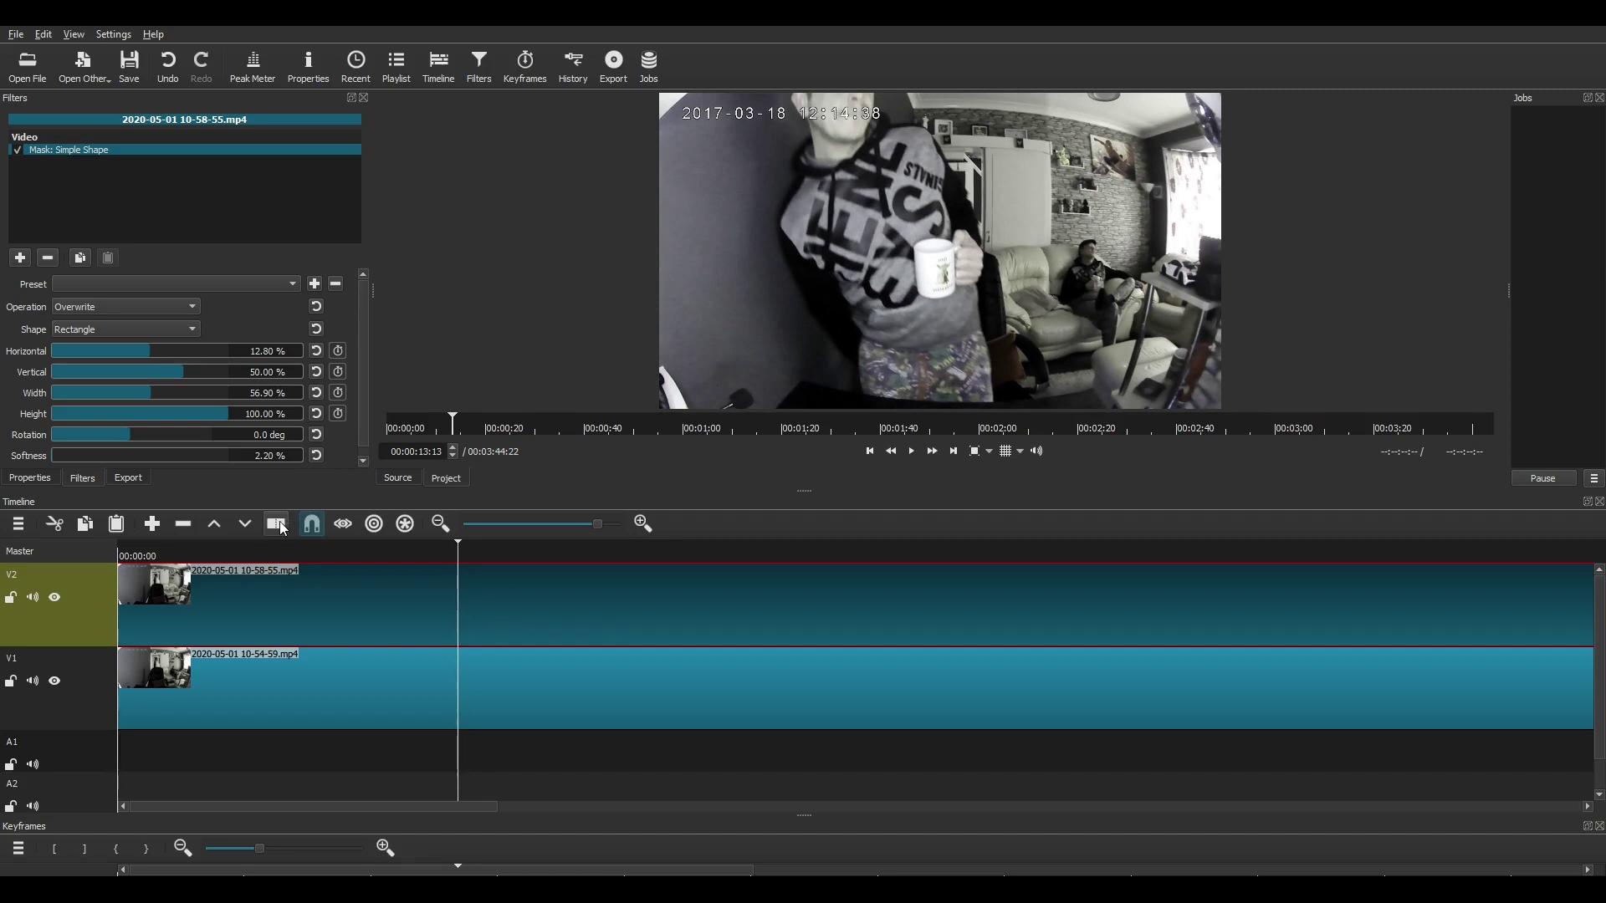
# Step: Split the V2 and V1 clips at 00:00:13:13, then select the later V2 piece
pyautogui.click(282, 527)
pyautogui.click(378, 683)
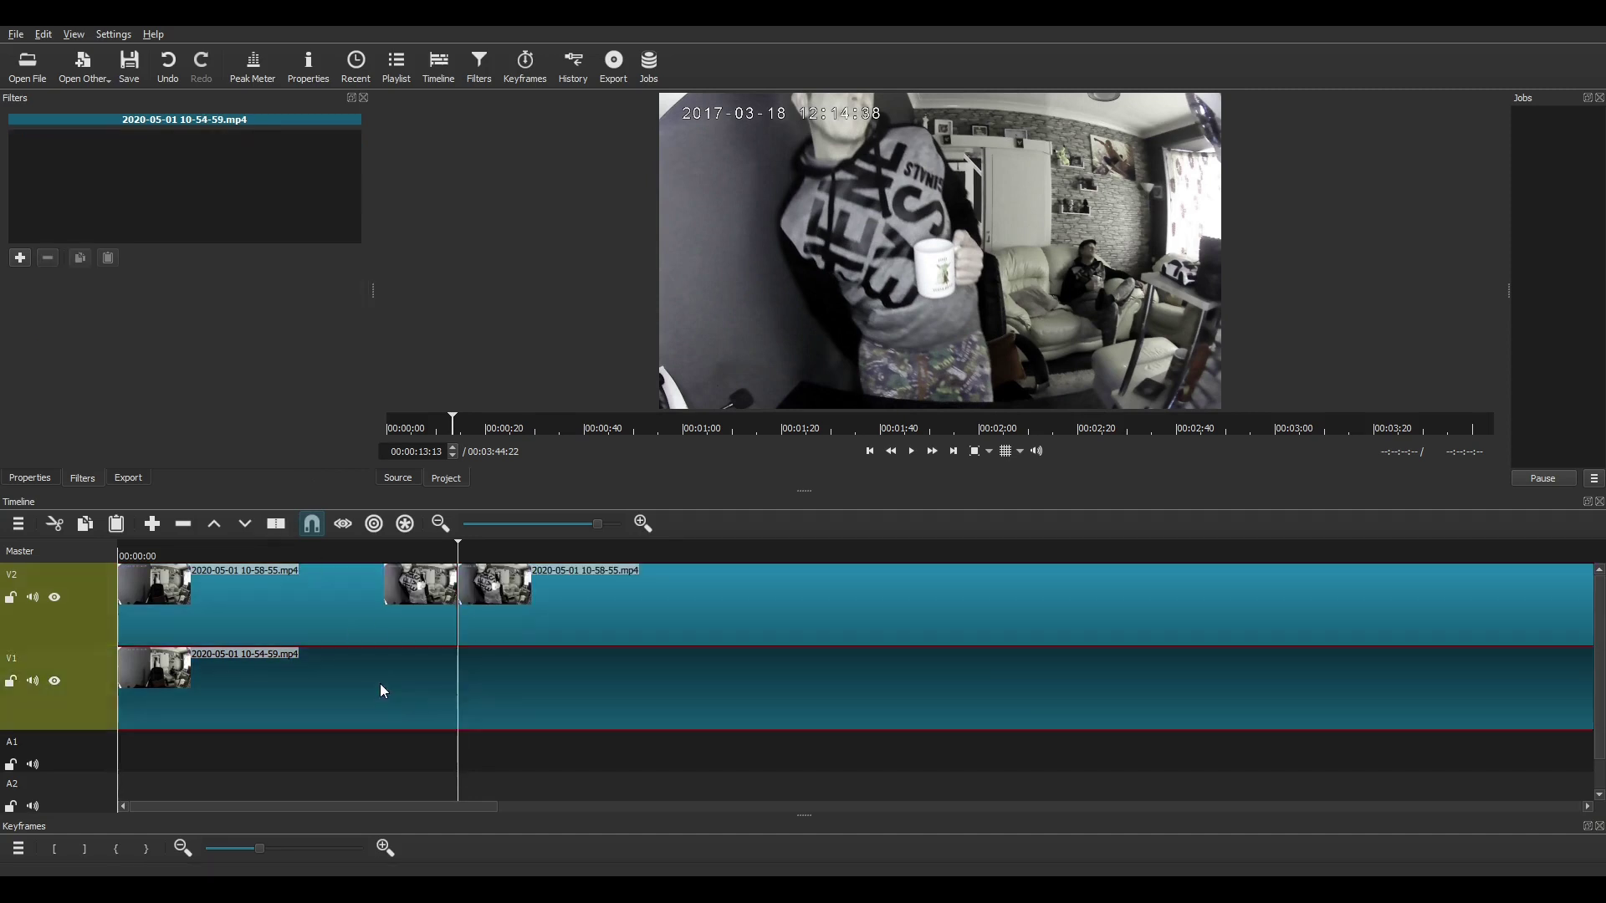
pyautogui.click(282, 527)
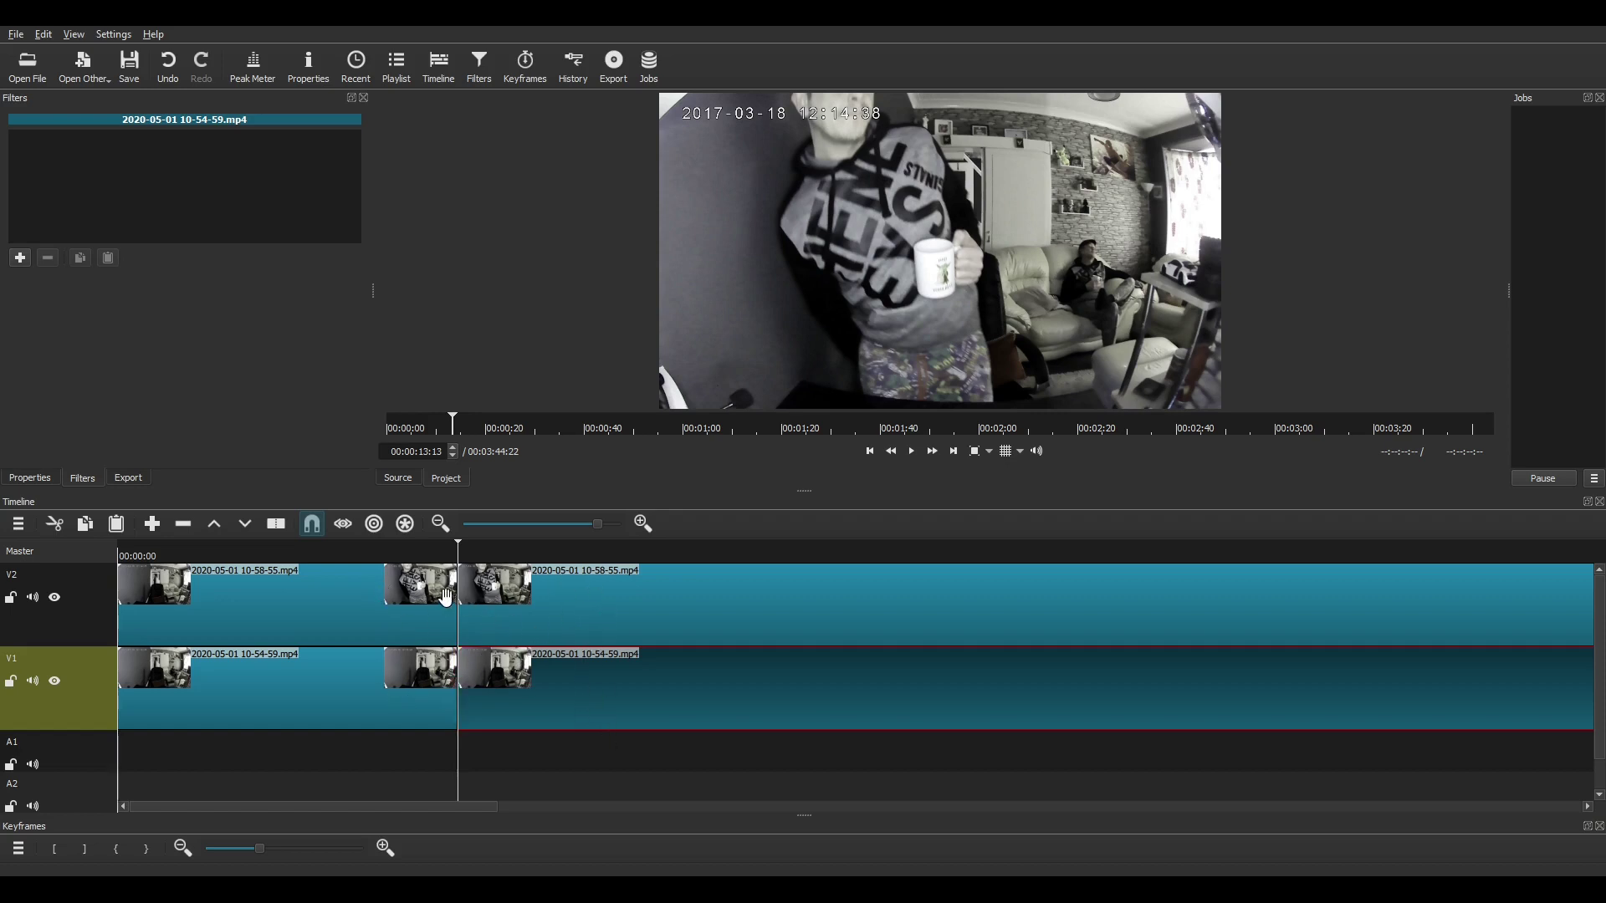
pyautogui.click(387, 604)
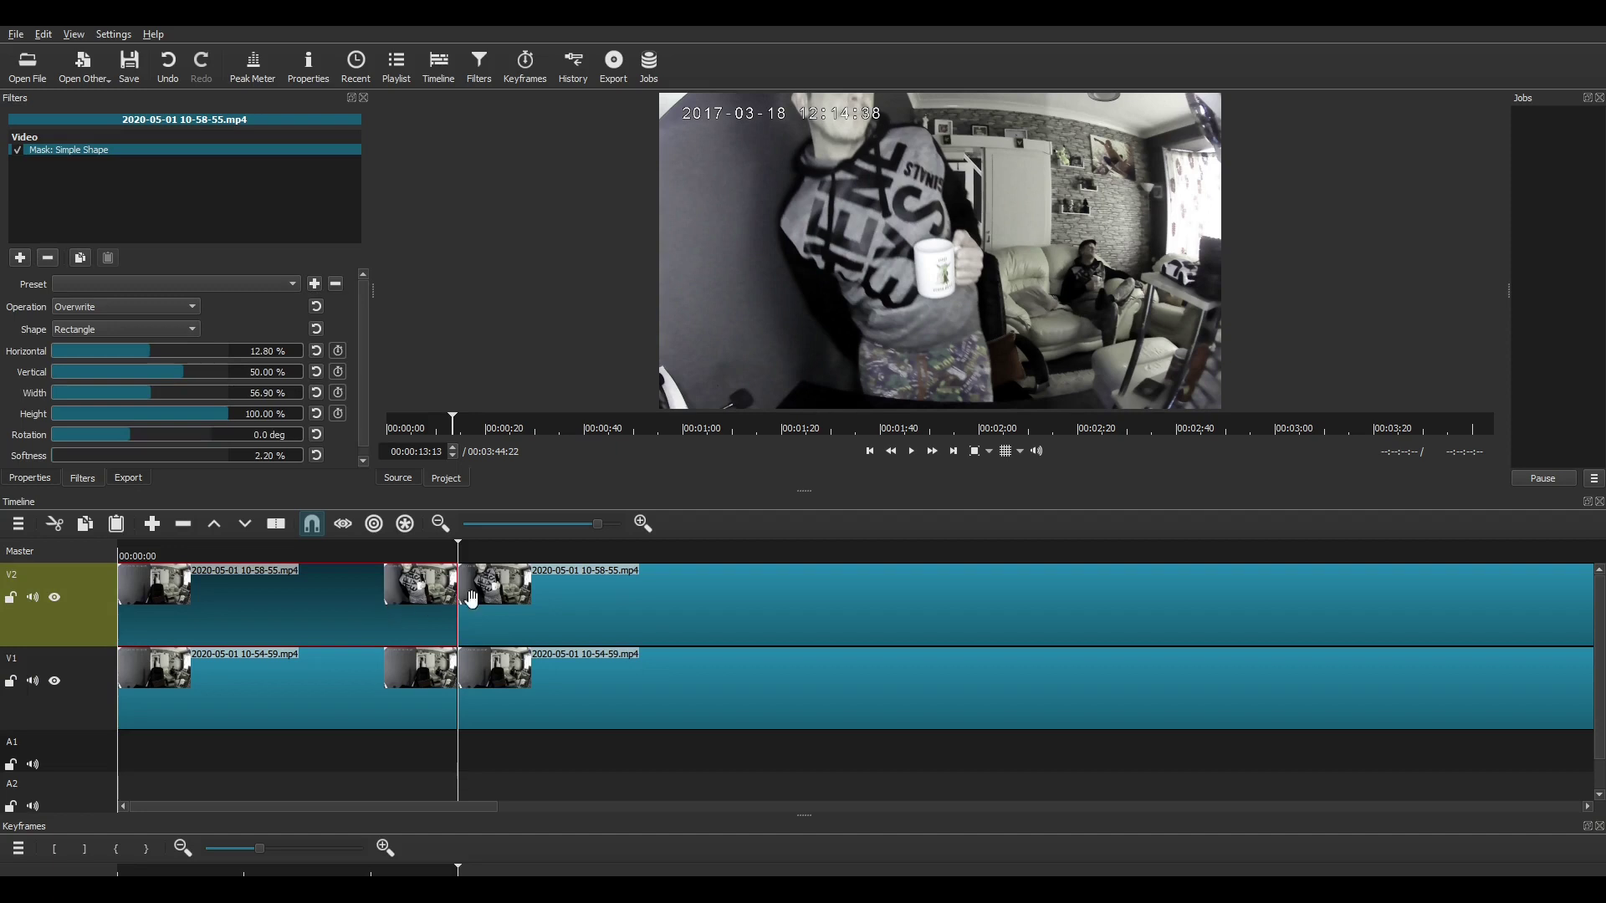
pyautogui.click(542, 606)
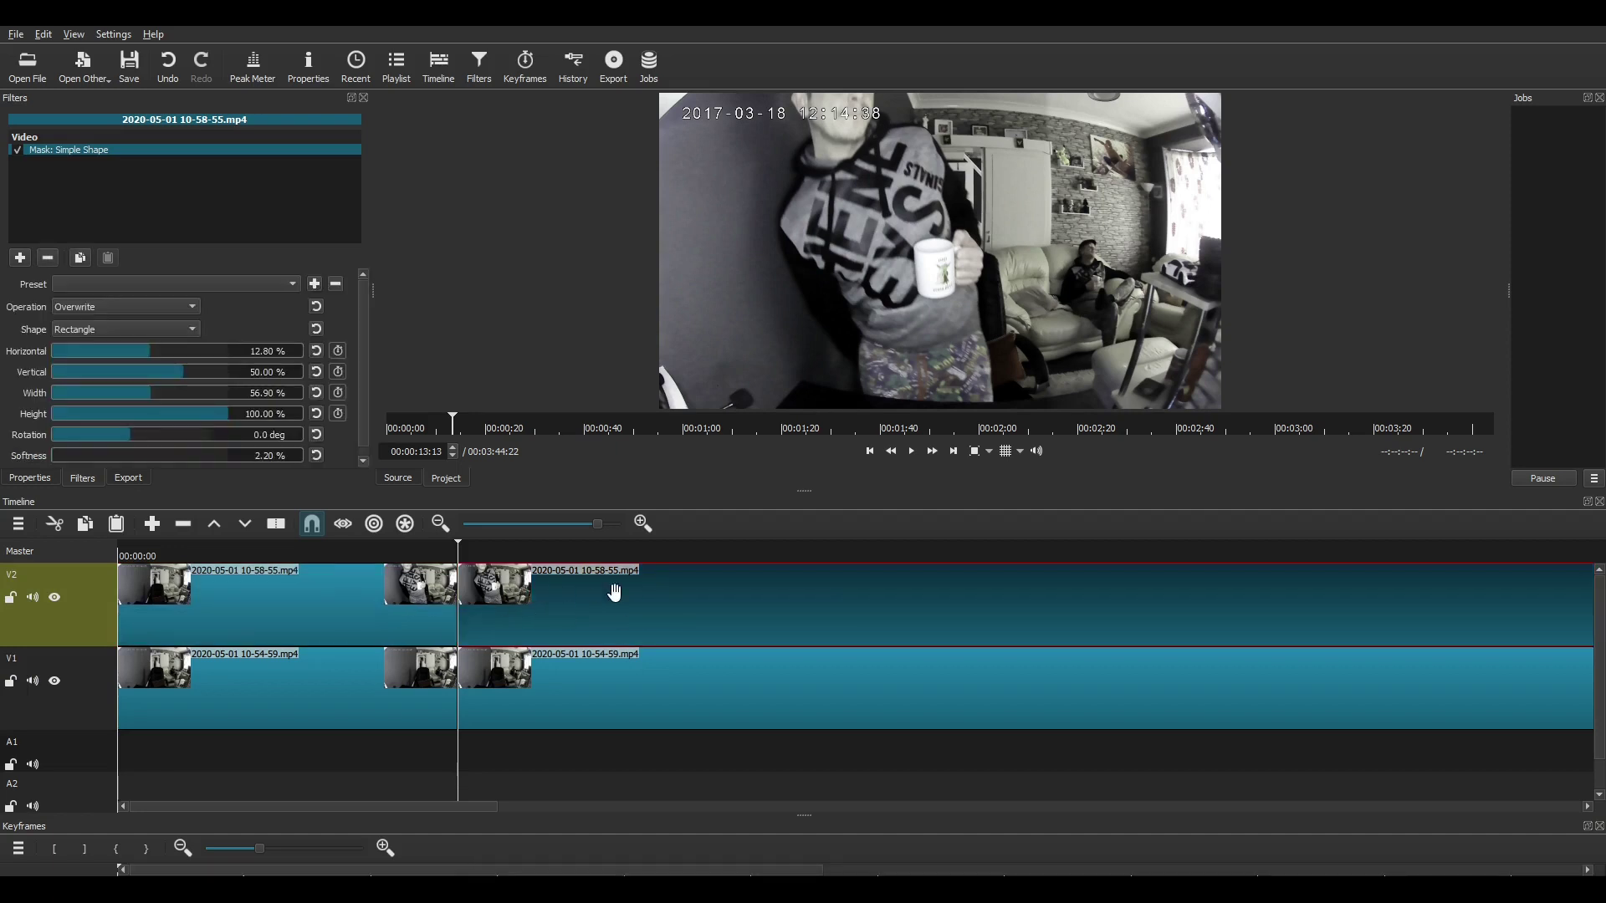
# Step: Add a Brightness filter to the later V2 piece and set its Level to 117.2%
pyautogui.click(20, 258)
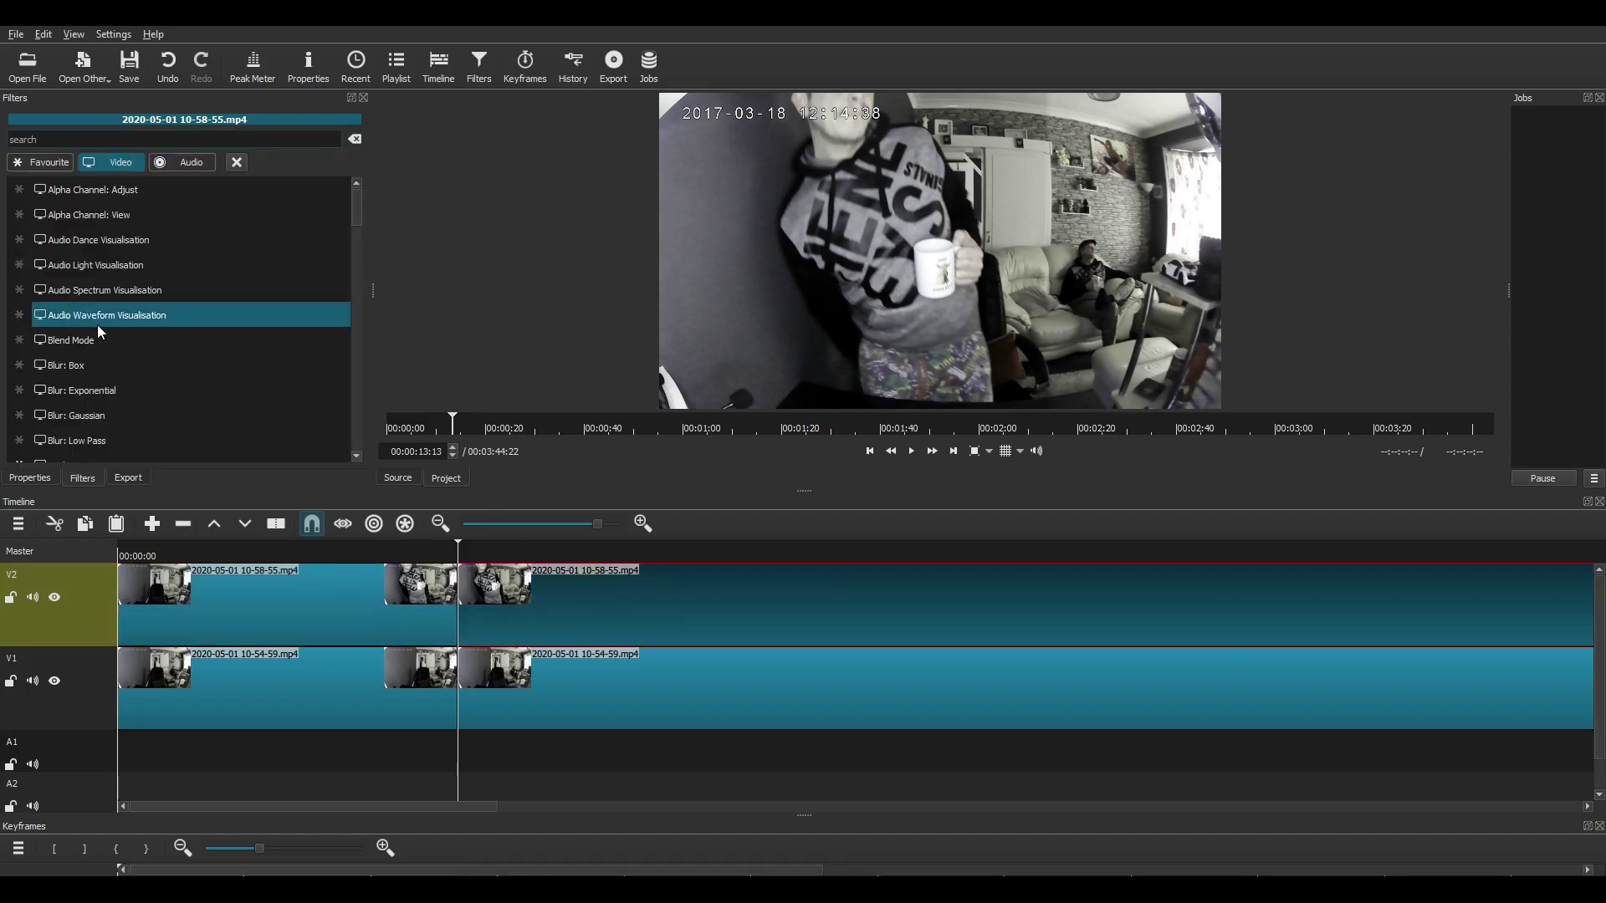
pyautogui.scroll(-3, 98, 324)
pyautogui.scroll(-5, 98, 324)
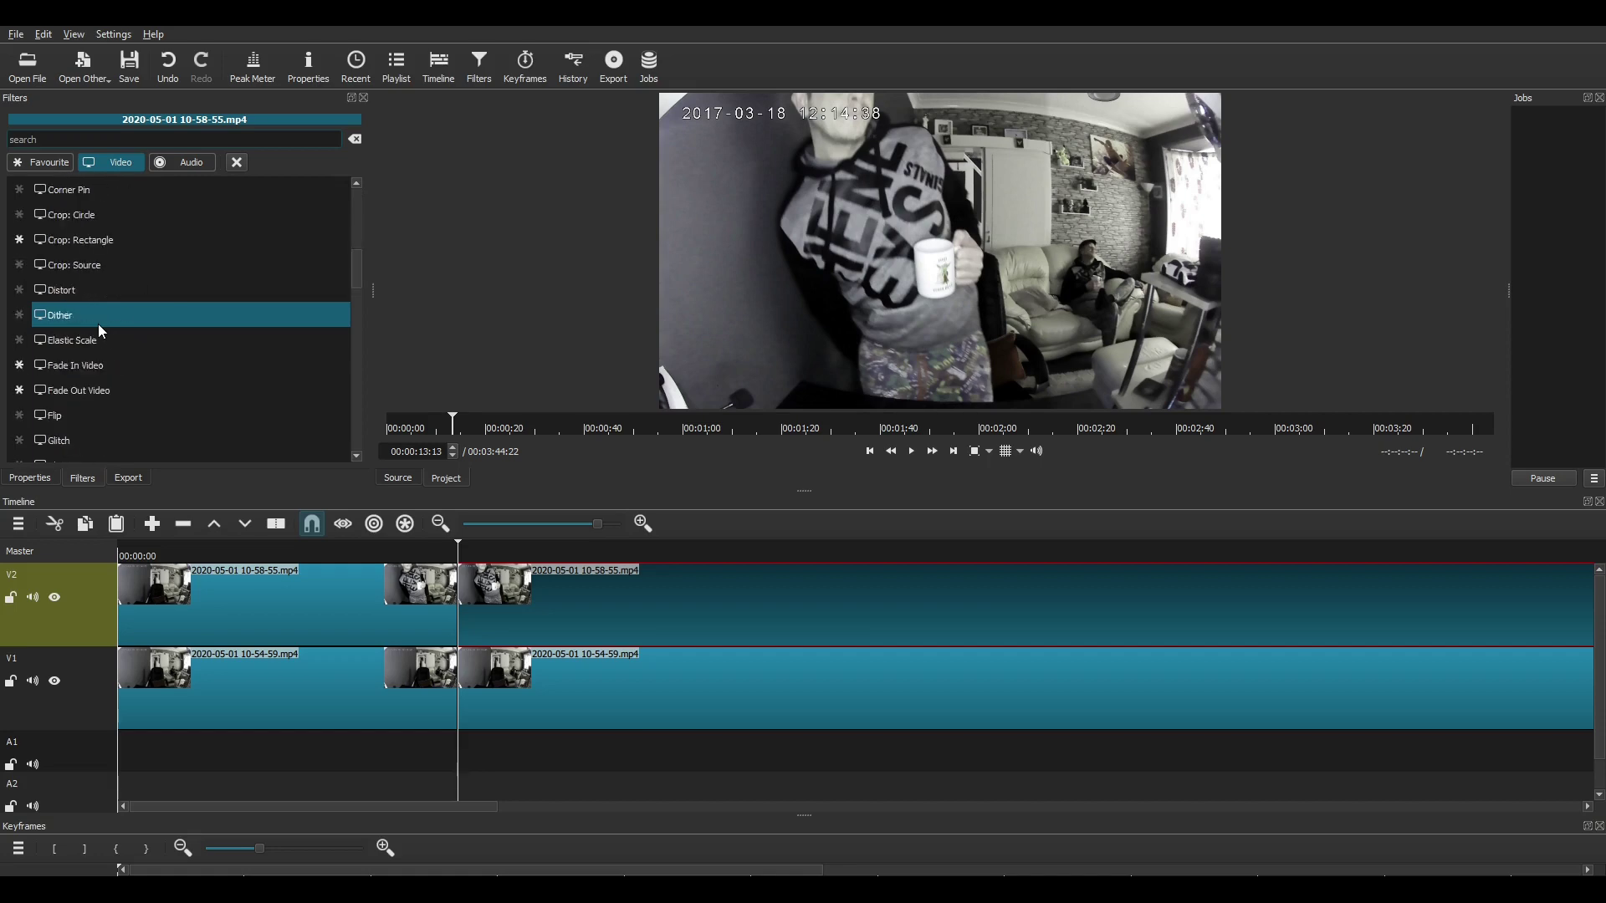
pyautogui.scroll(6, 98, 324)
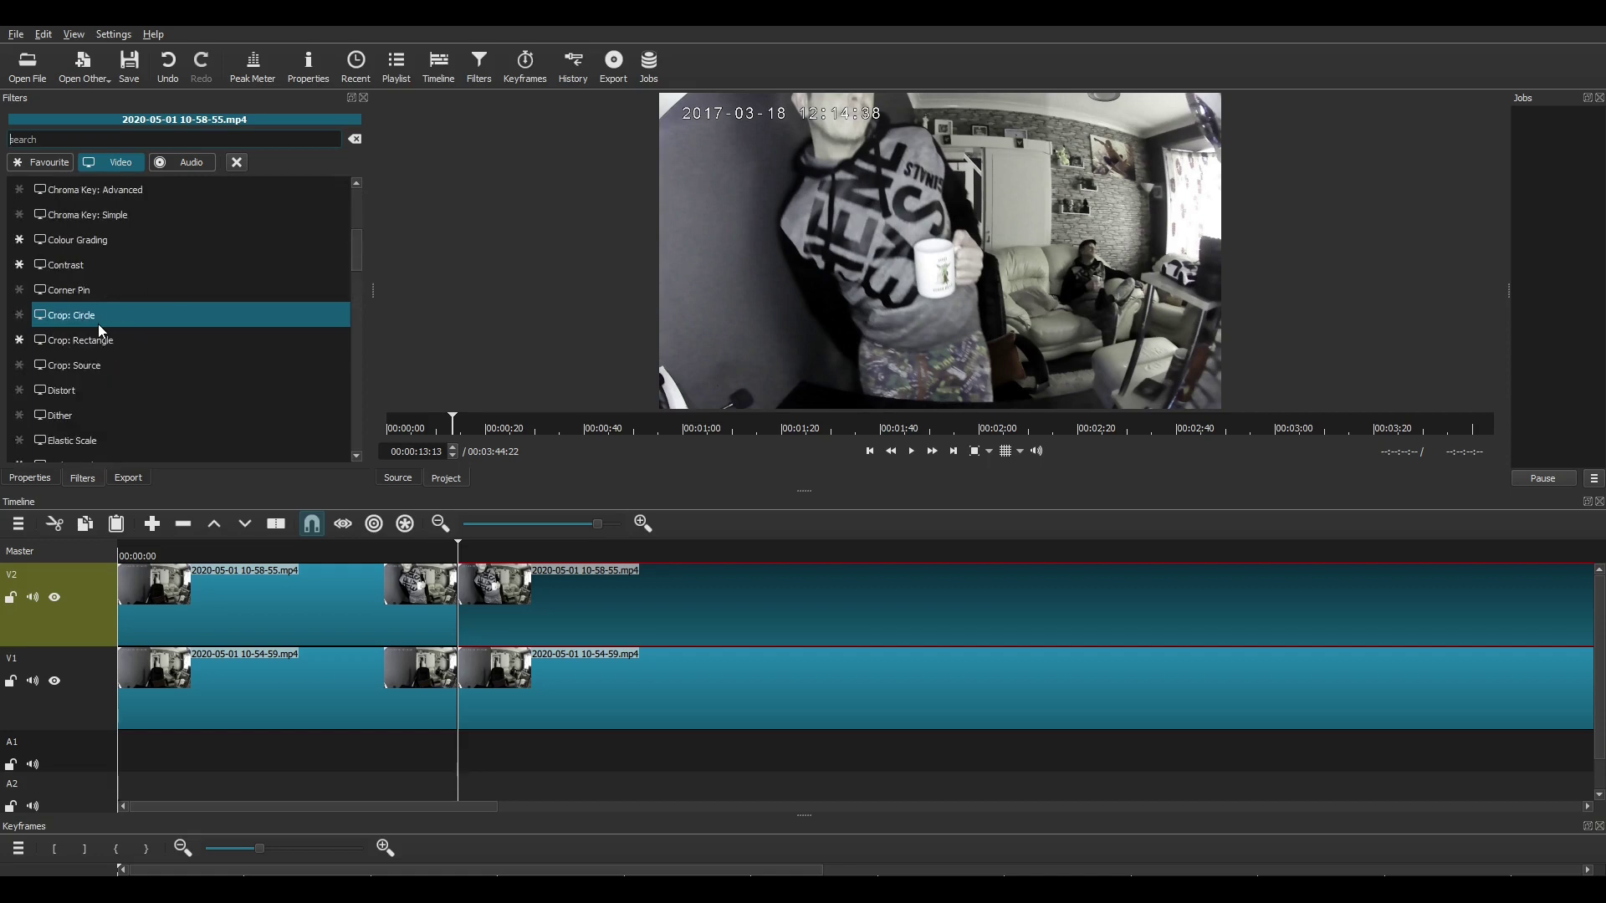
pyautogui.scroll(2, 98, 263)
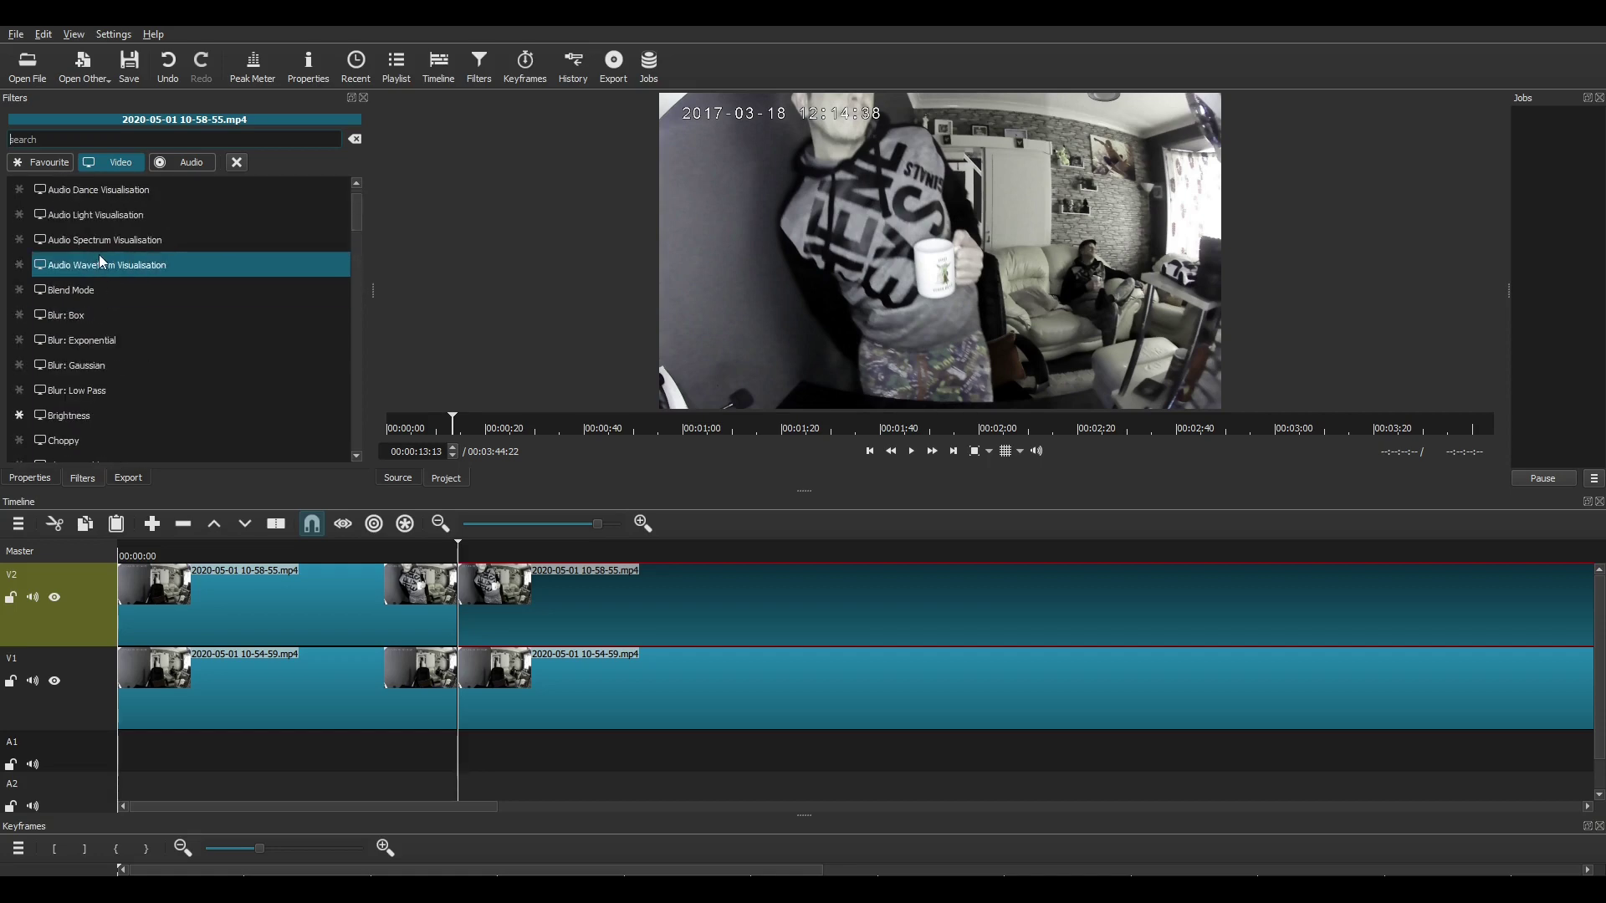
pyautogui.click(119, 415)
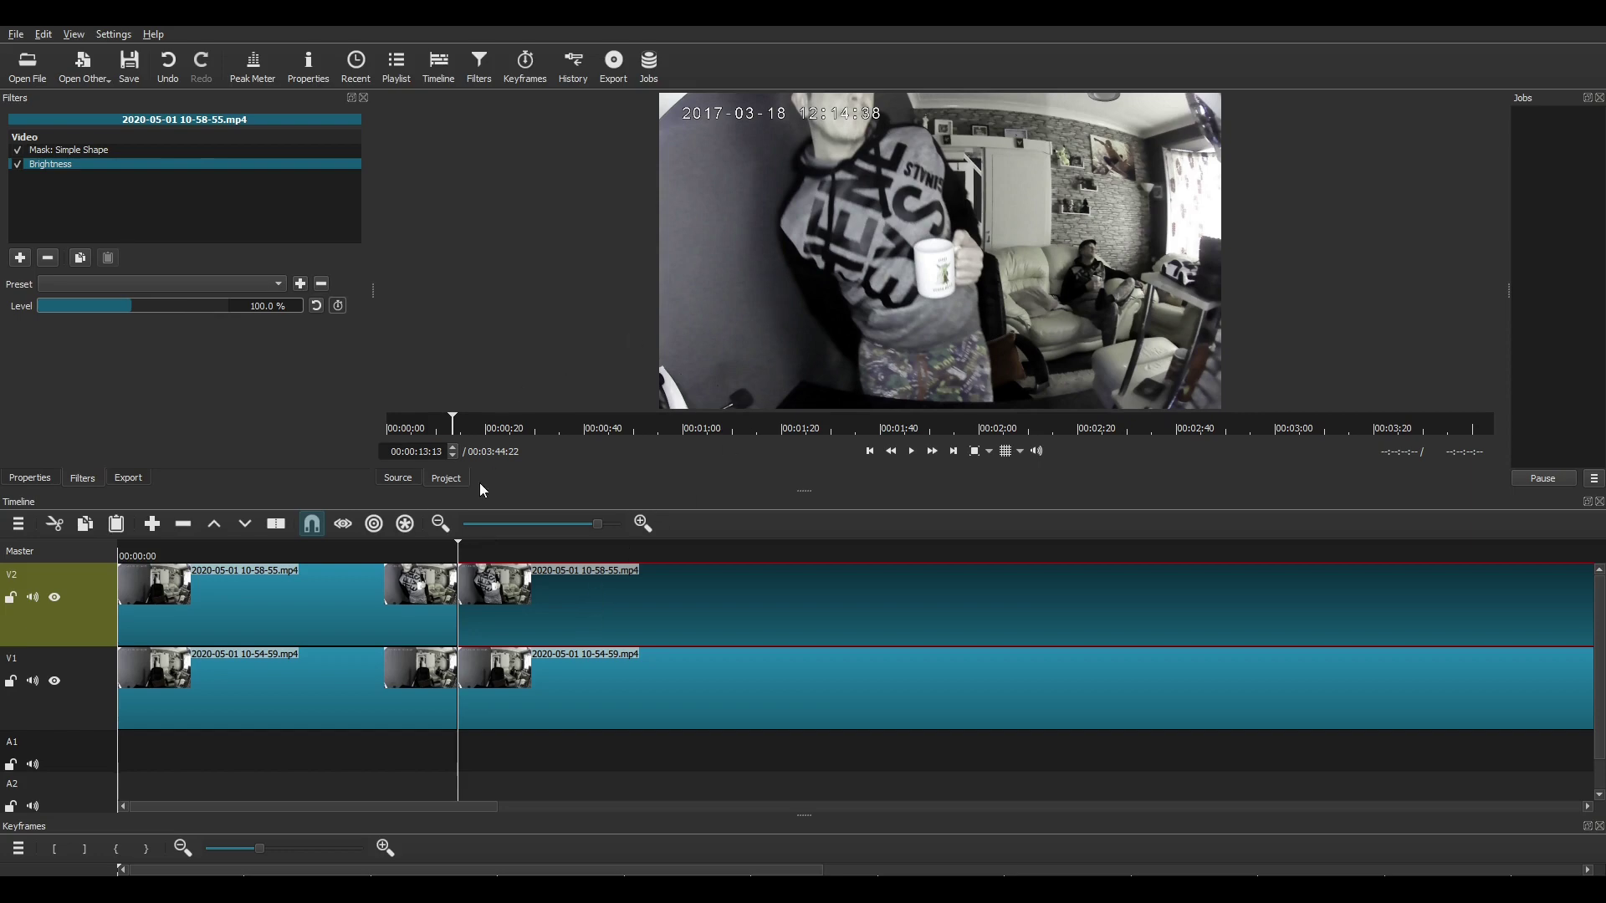
pyautogui.click(160, 306)
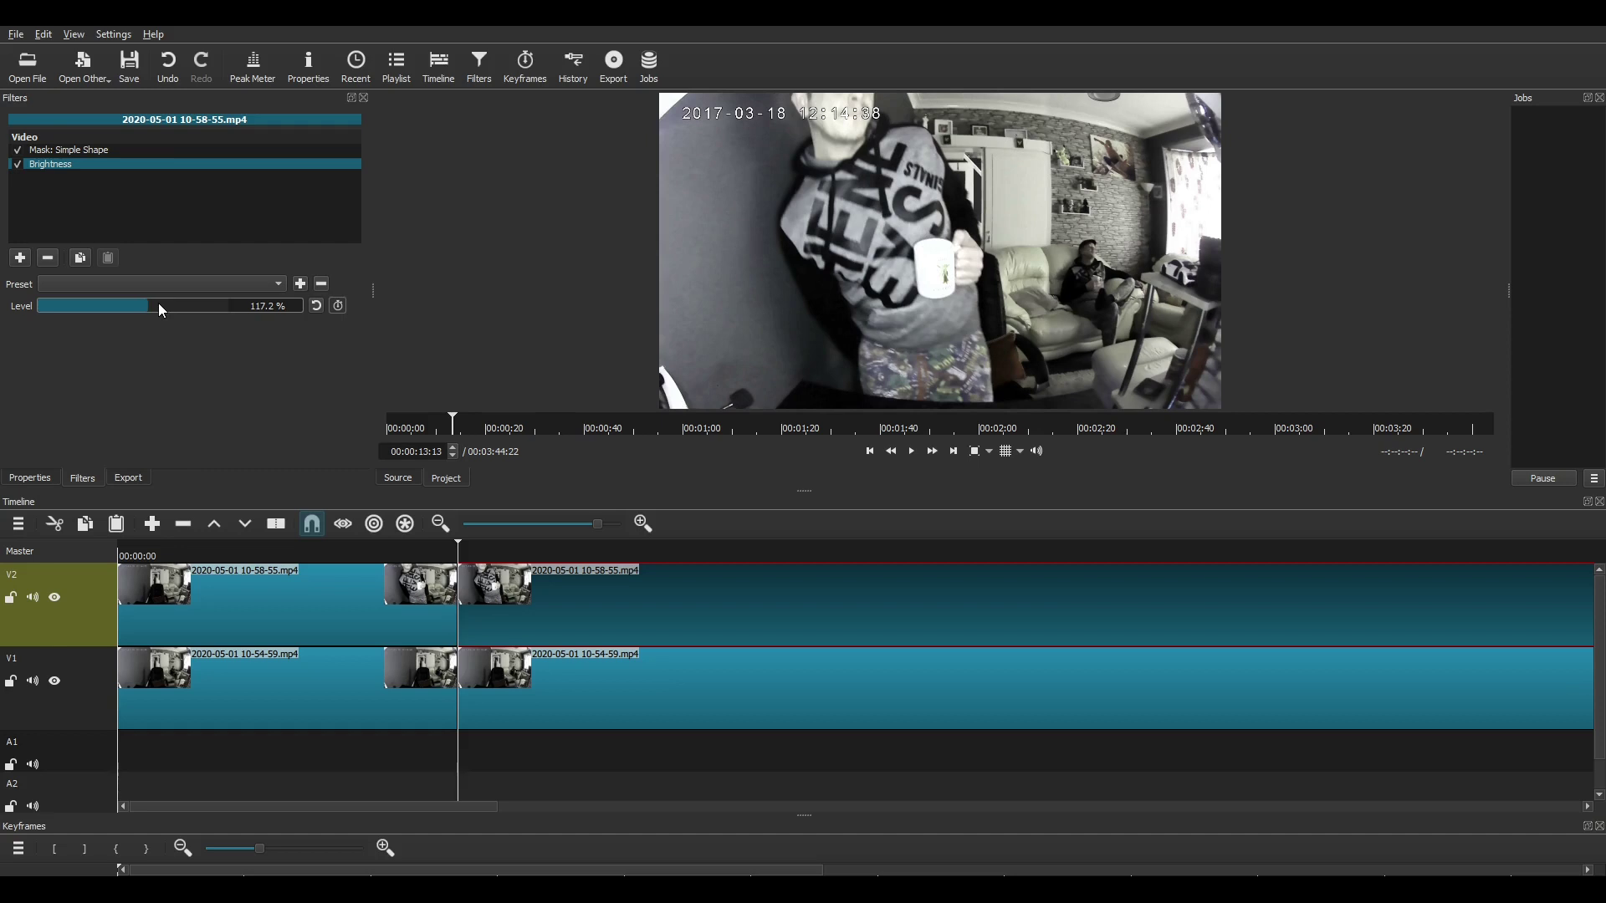
pyautogui.hotkey('ctrl', 'z')
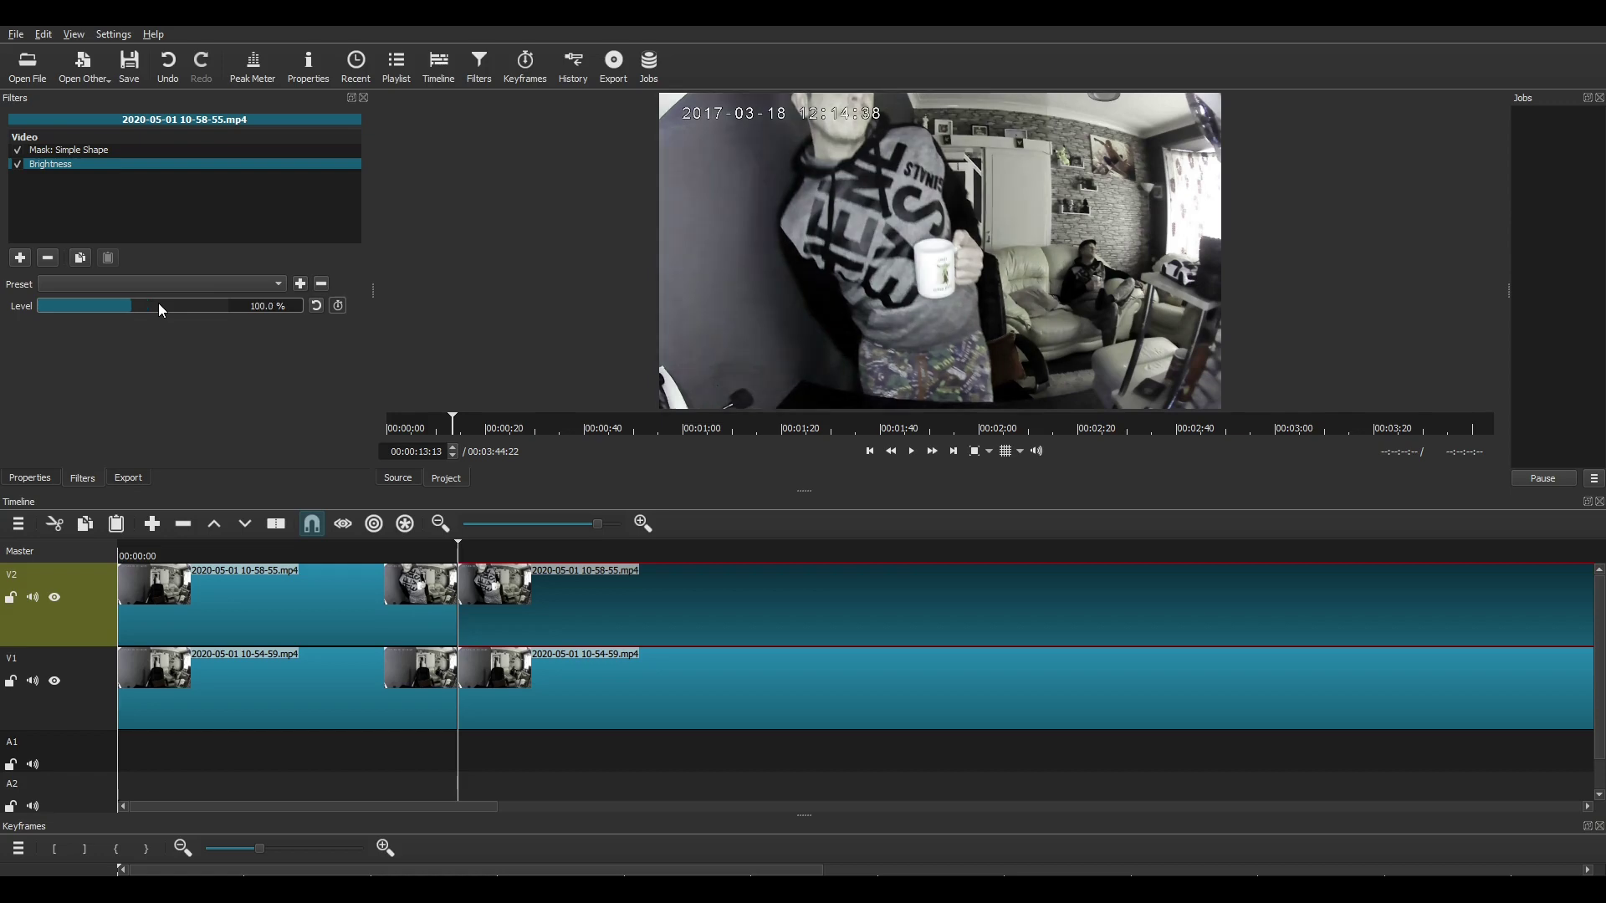
pyautogui.click(158, 303)
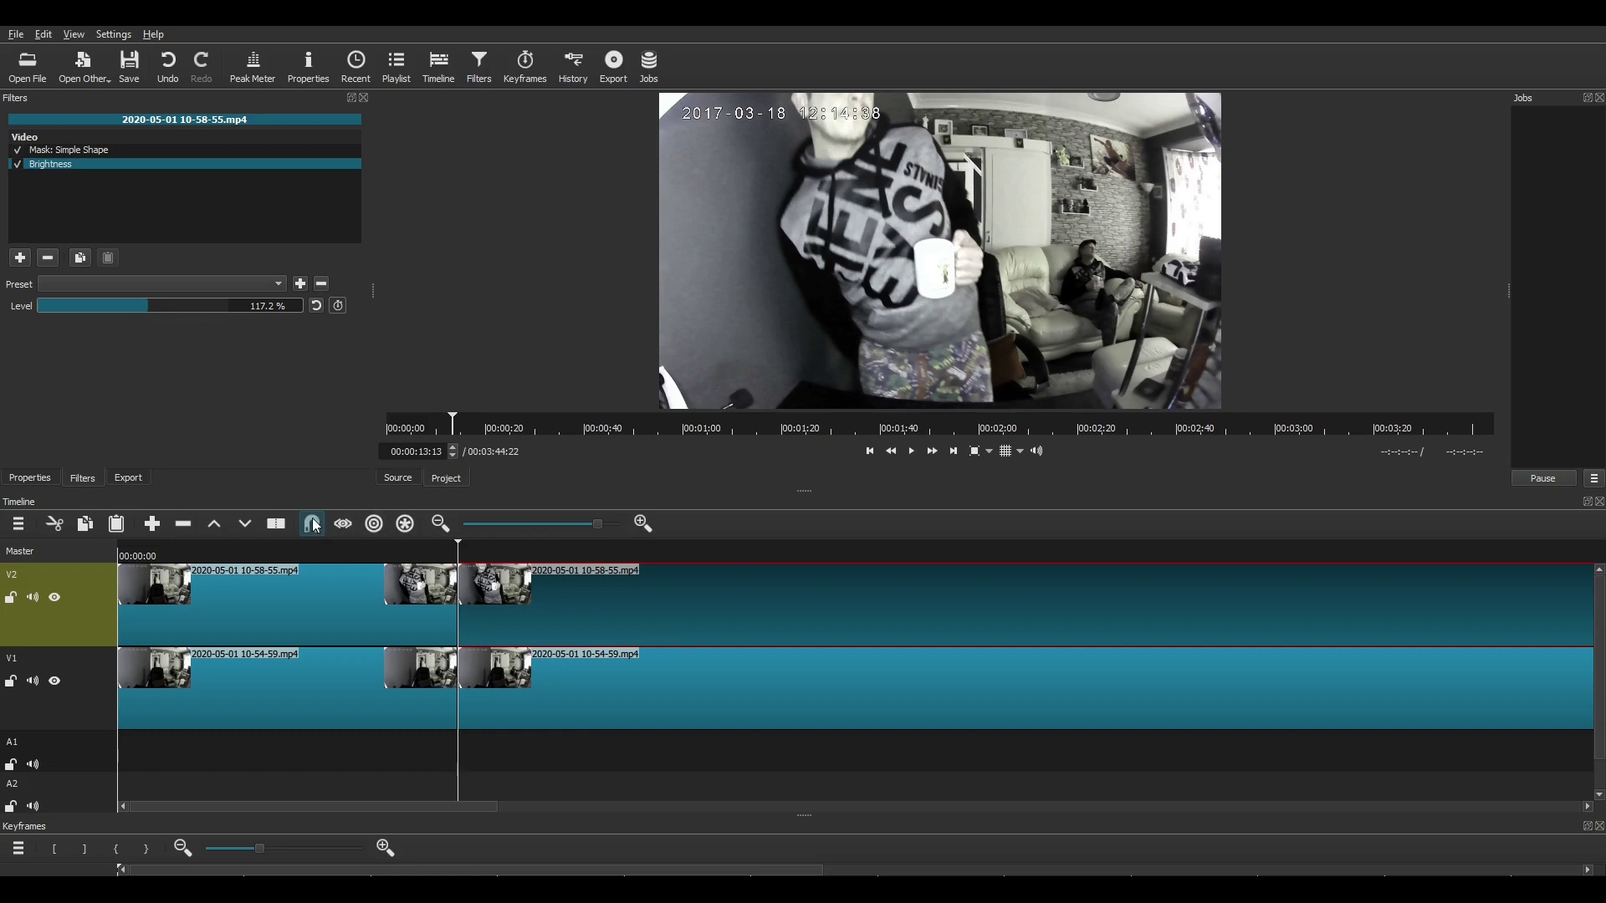
pyautogui.click(911, 453)
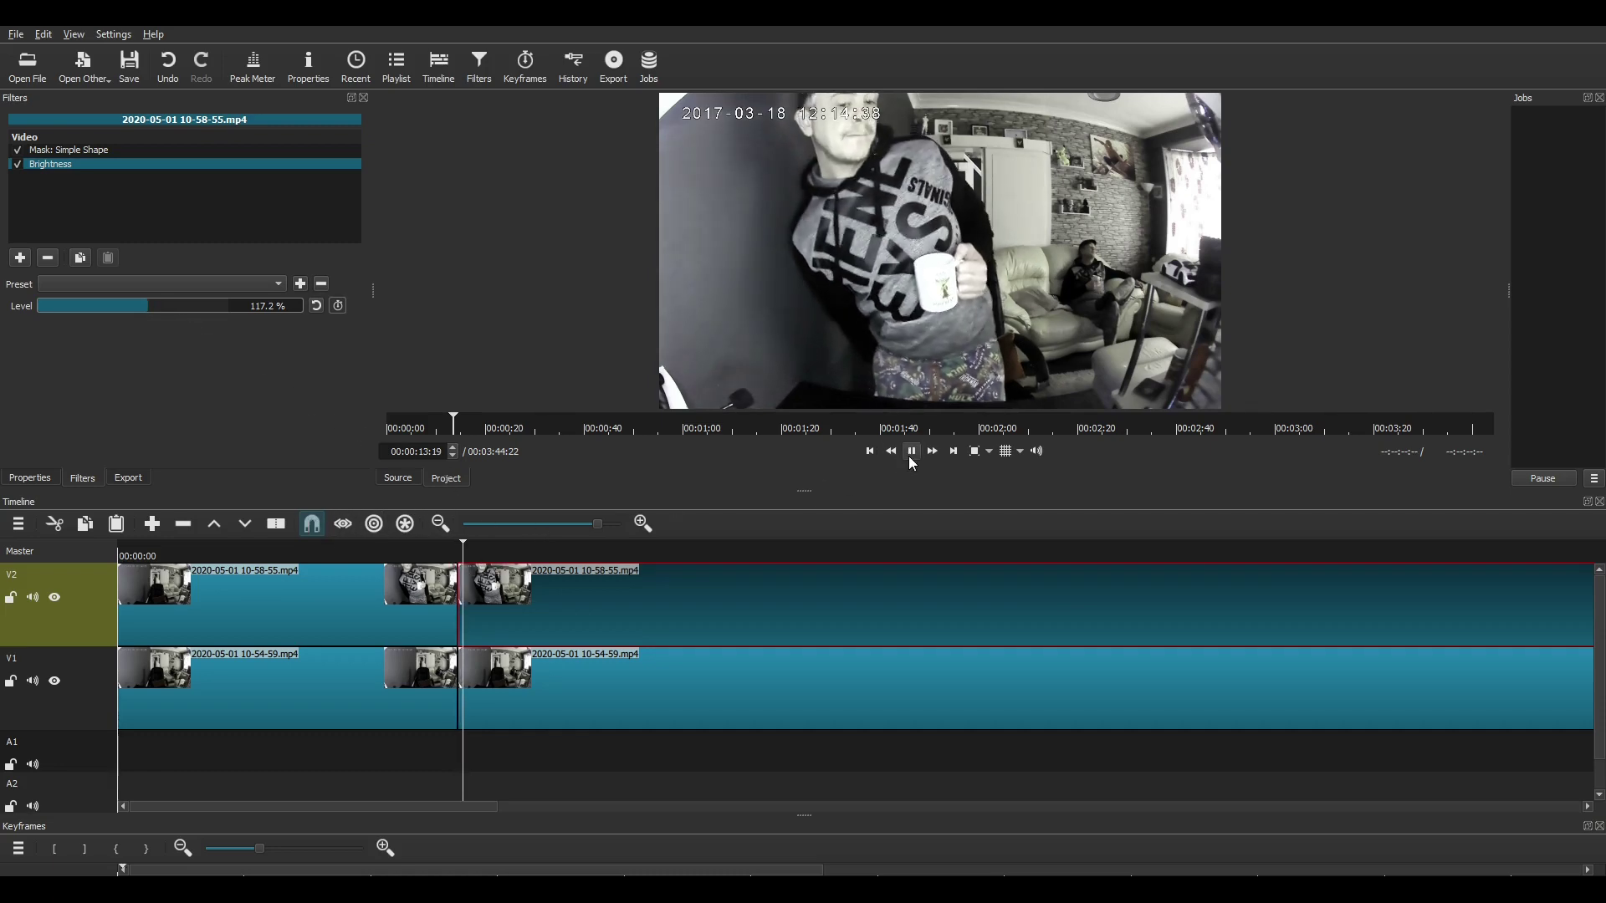
pyautogui.click(911, 459)
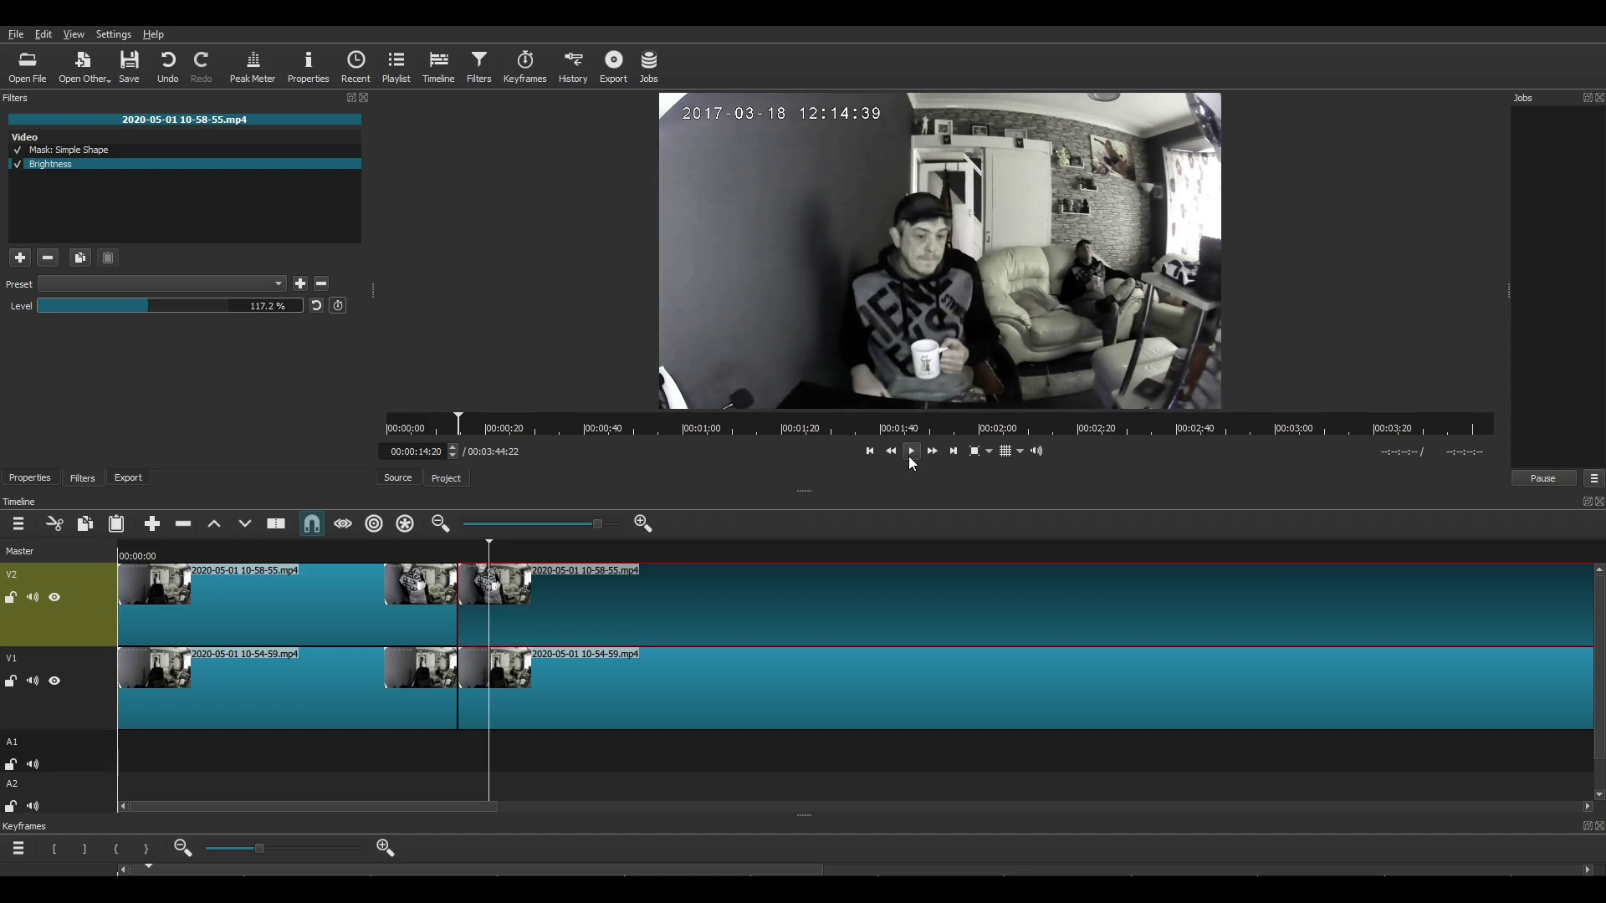
pyautogui.press('Right')
pyautogui.click(912, 453)
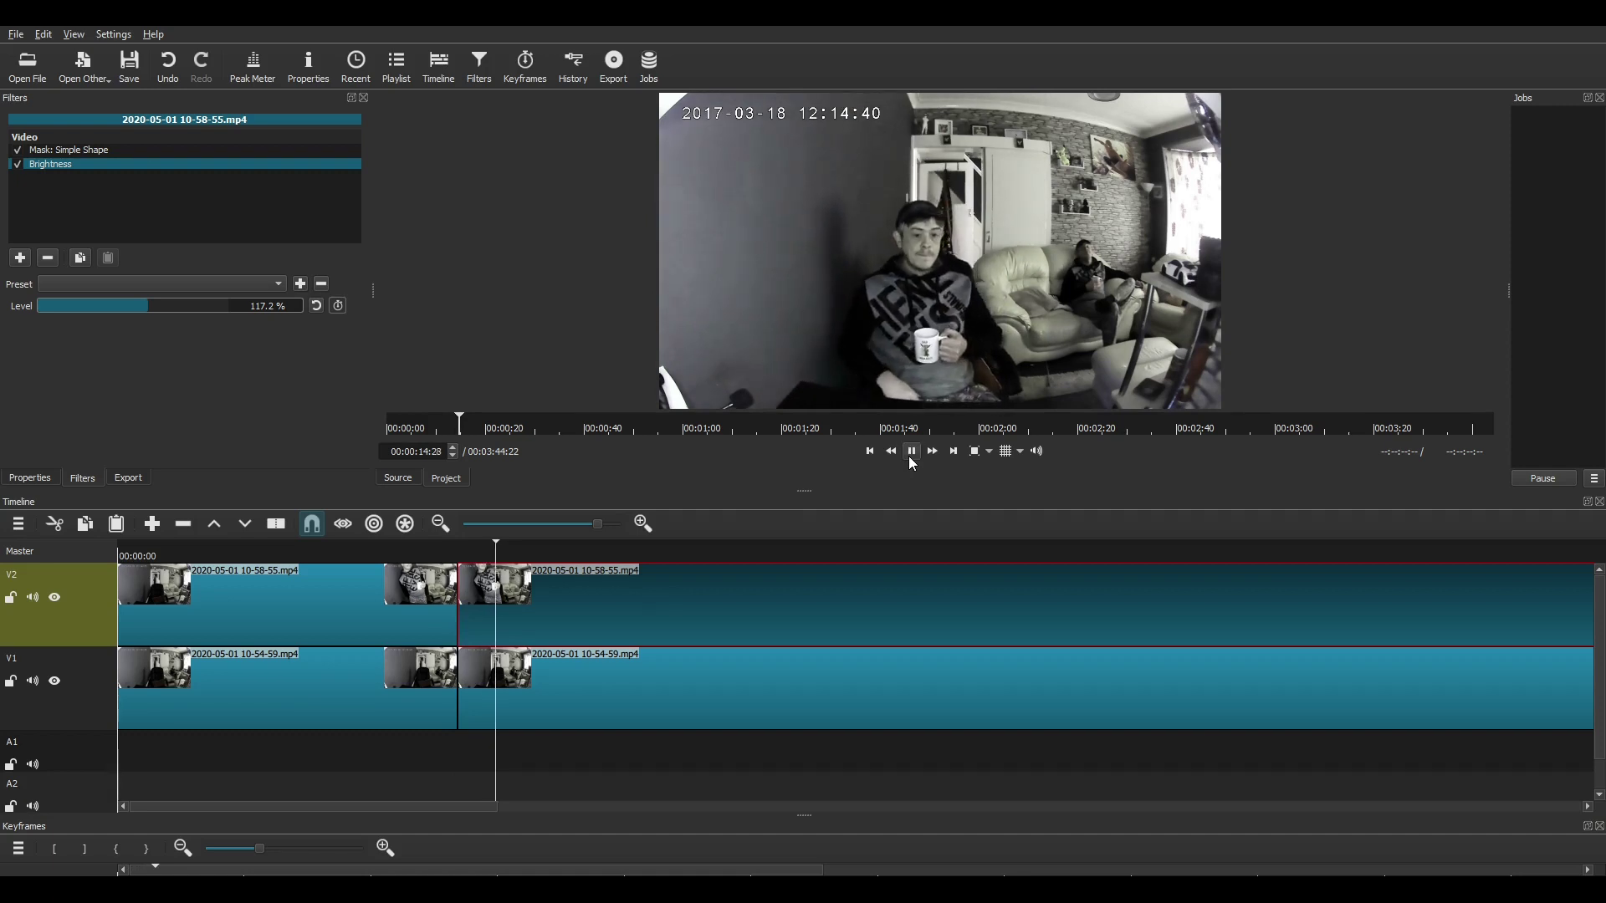
pyautogui.click(912, 459)
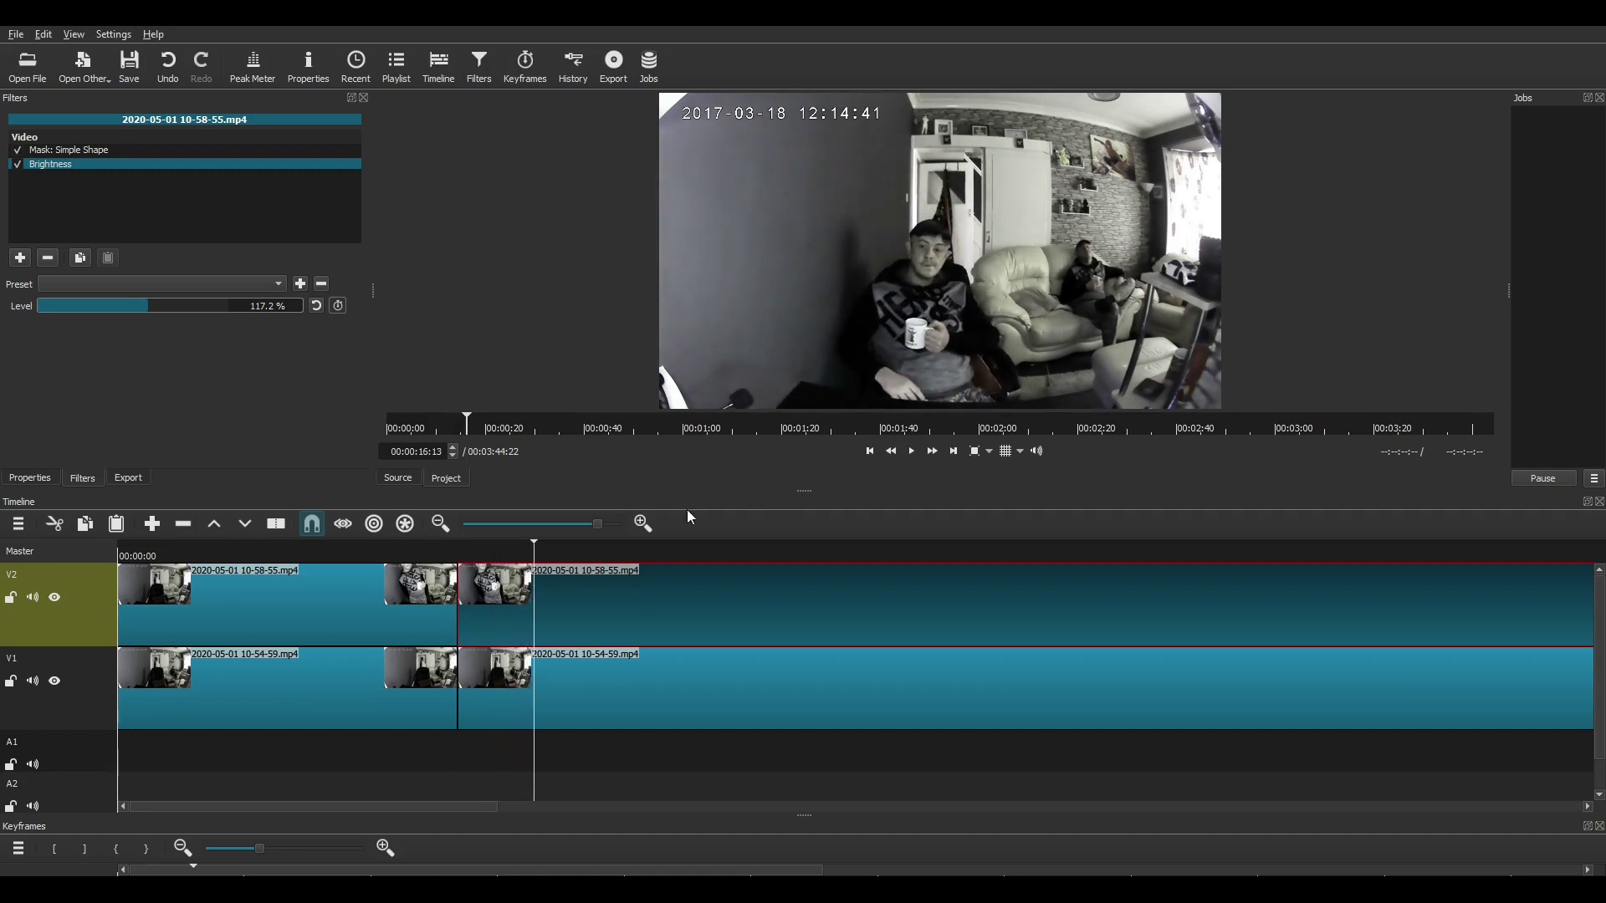
pyautogui.click(402, 554)
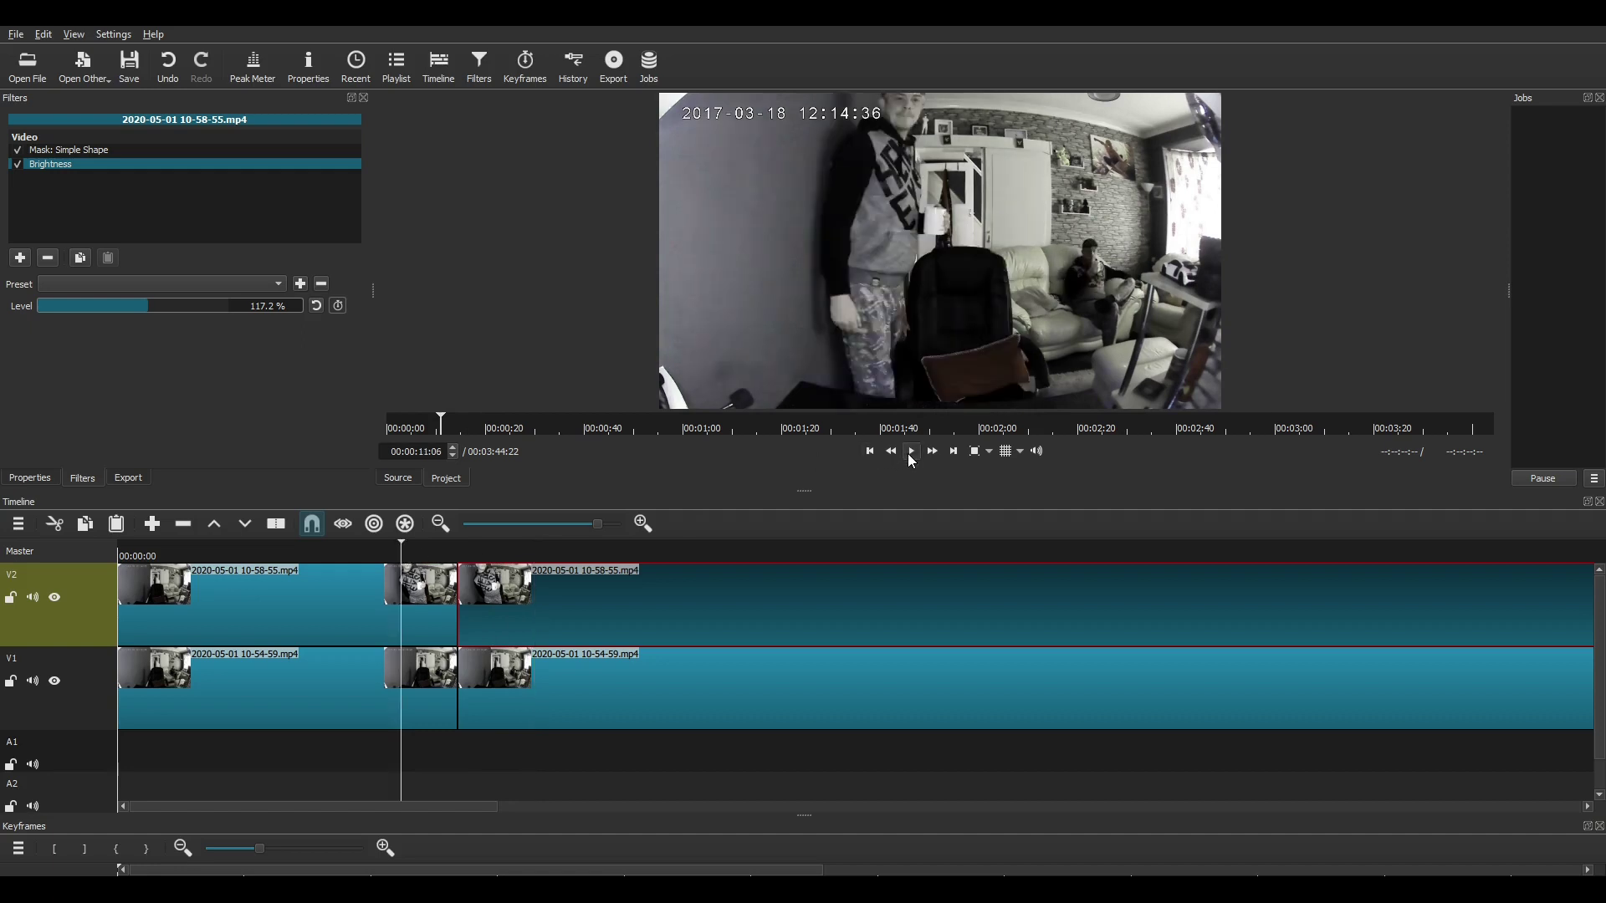
pyautogui.click(910, 453)
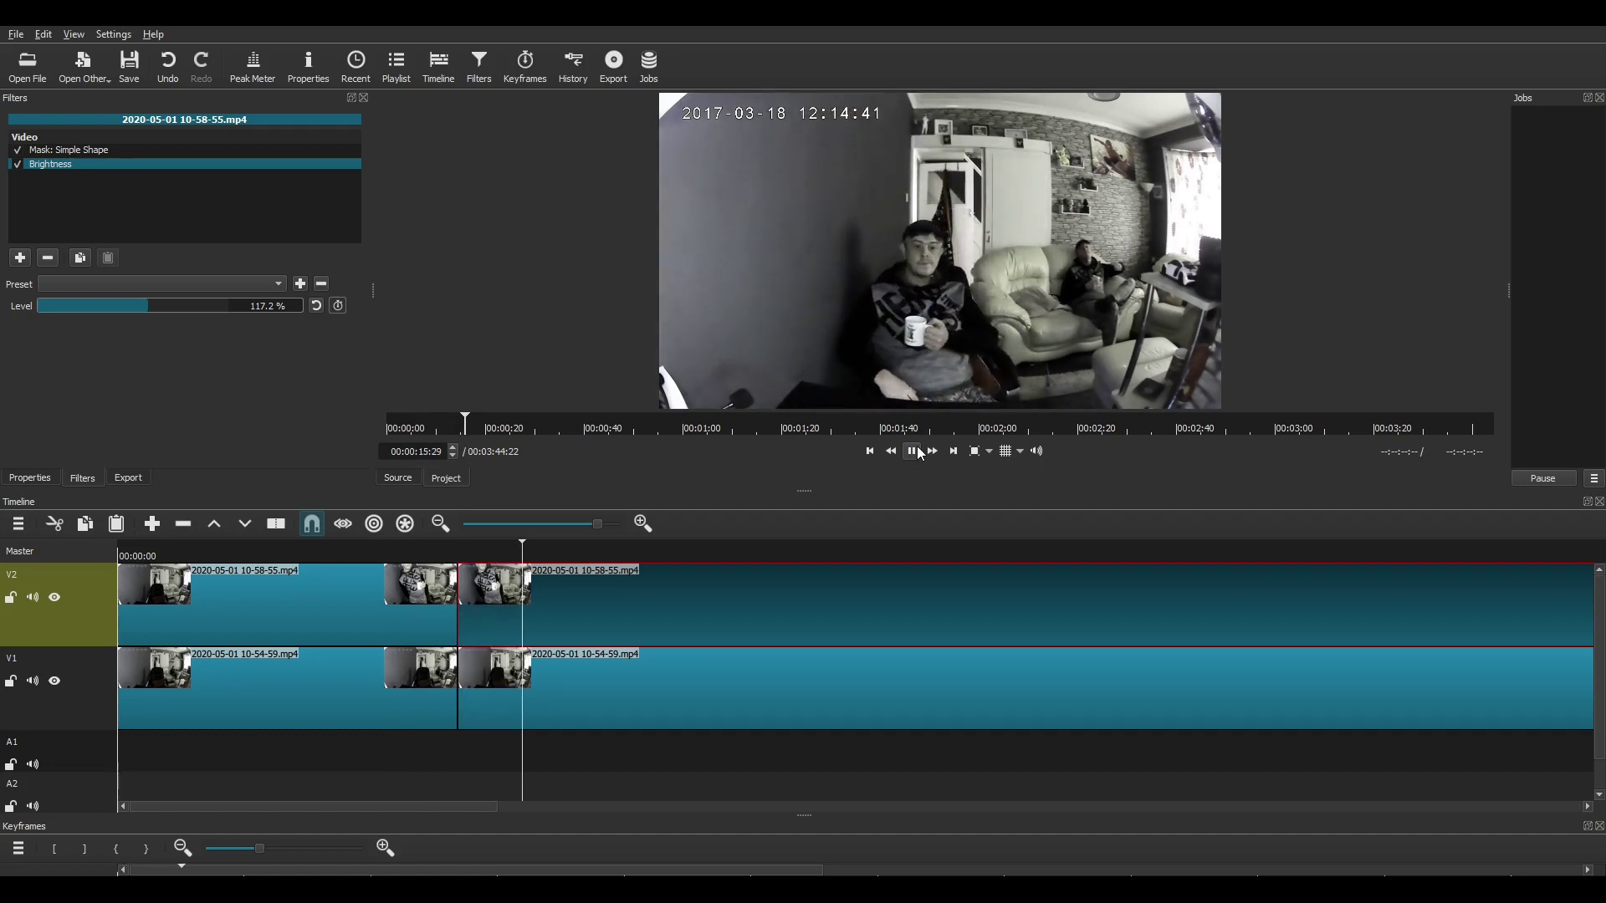
pyautogui.click(491, 544)
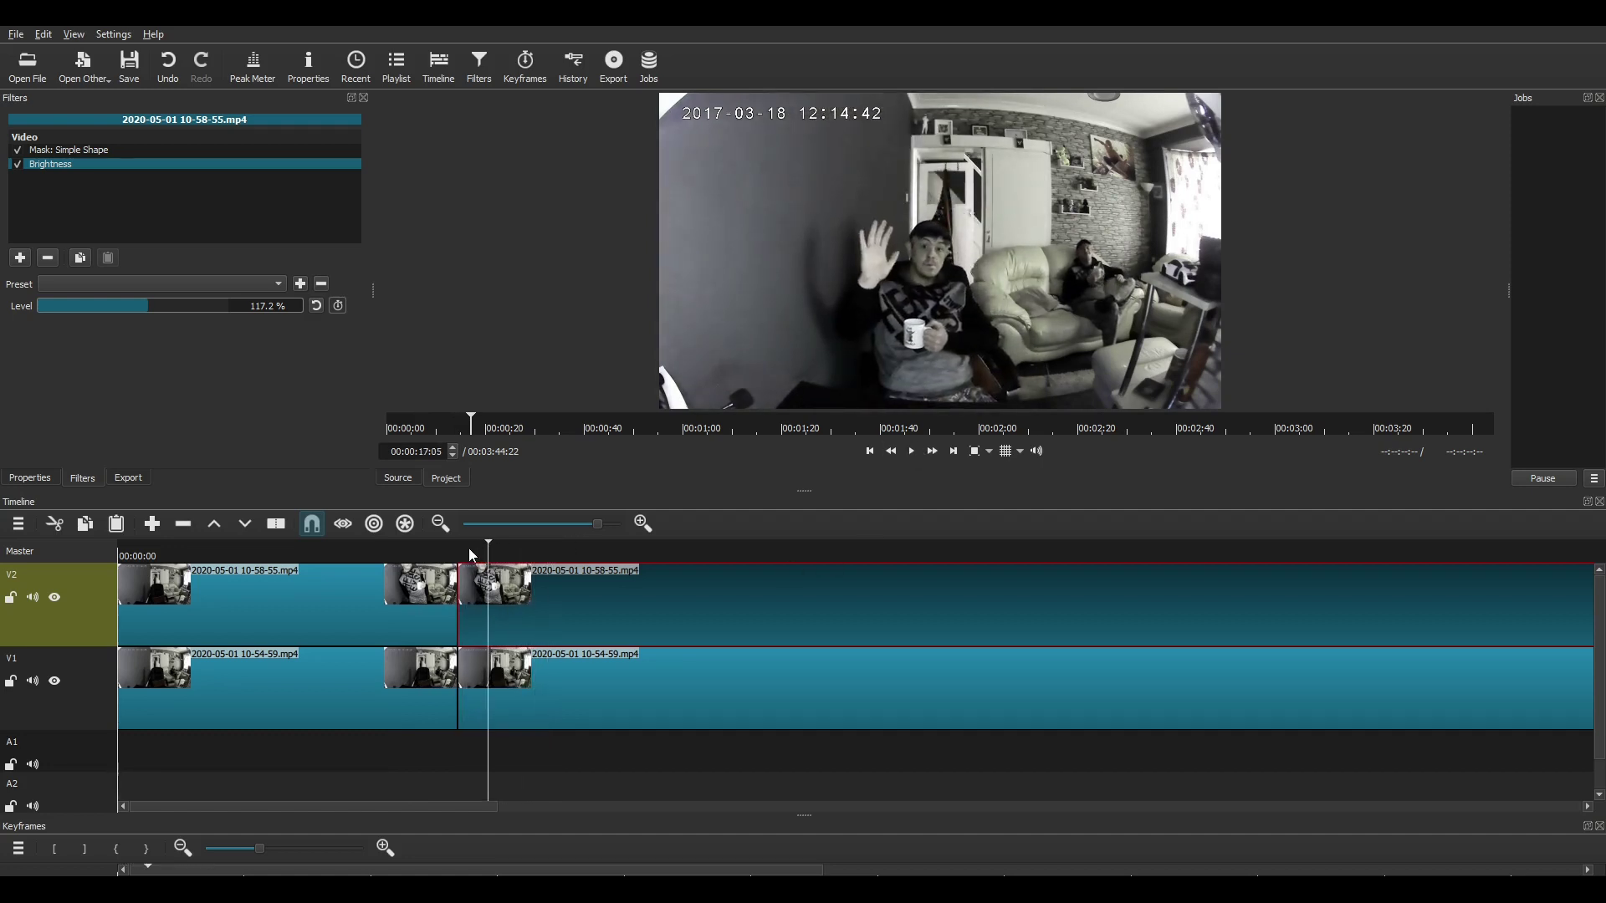
pyautogui.click(465, 545)
pyautogui.click(912, 451)
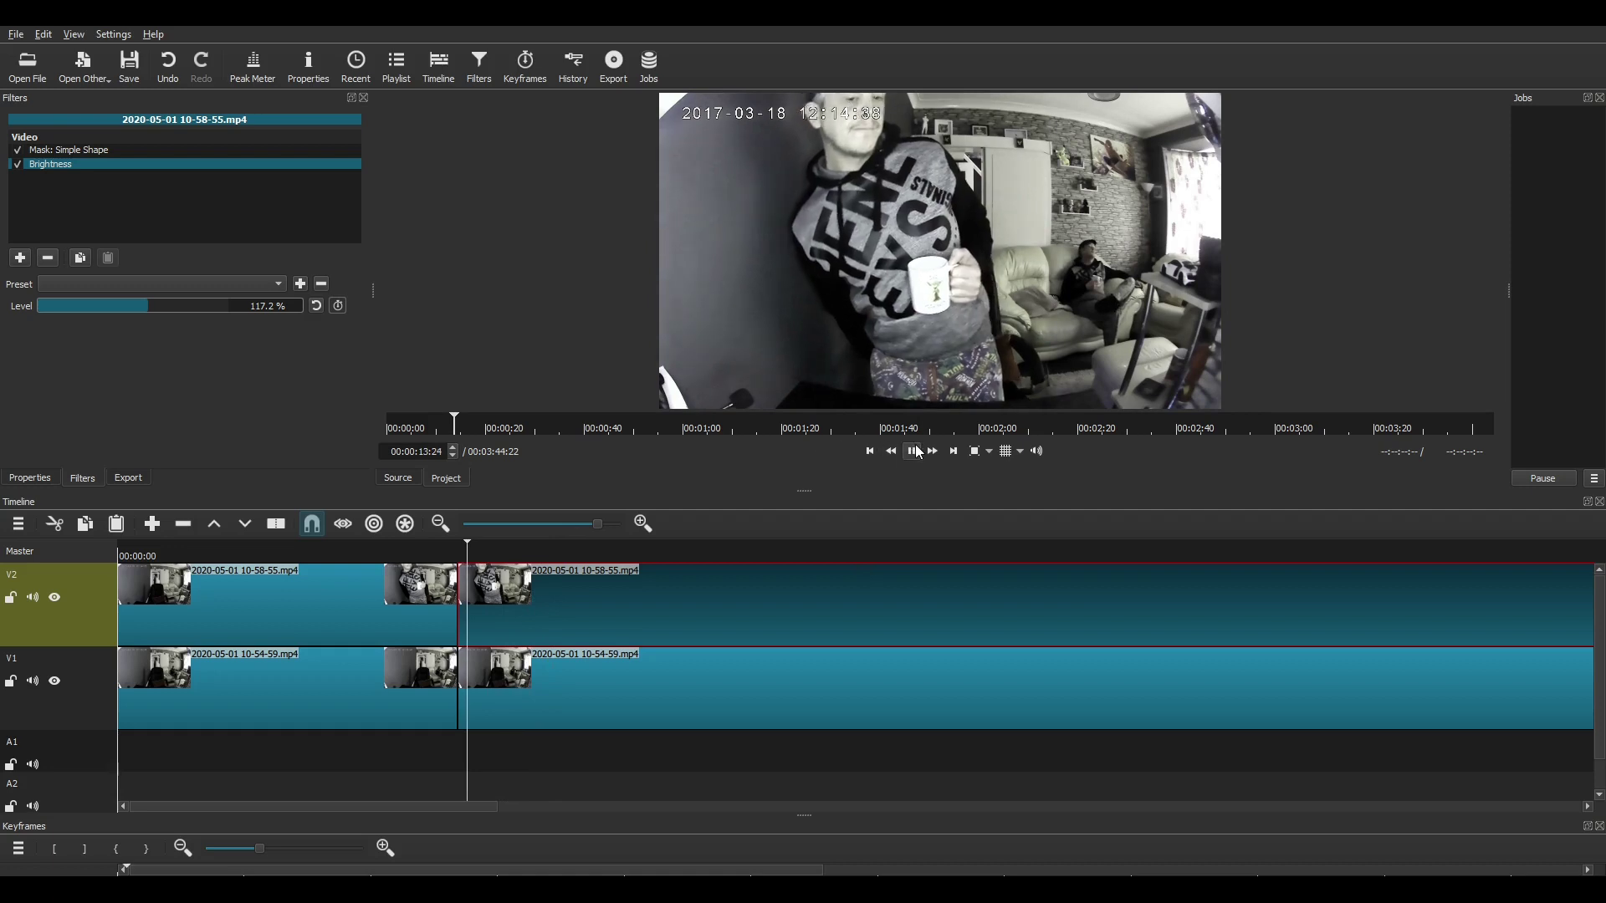
pyautogui.click(918, 453)
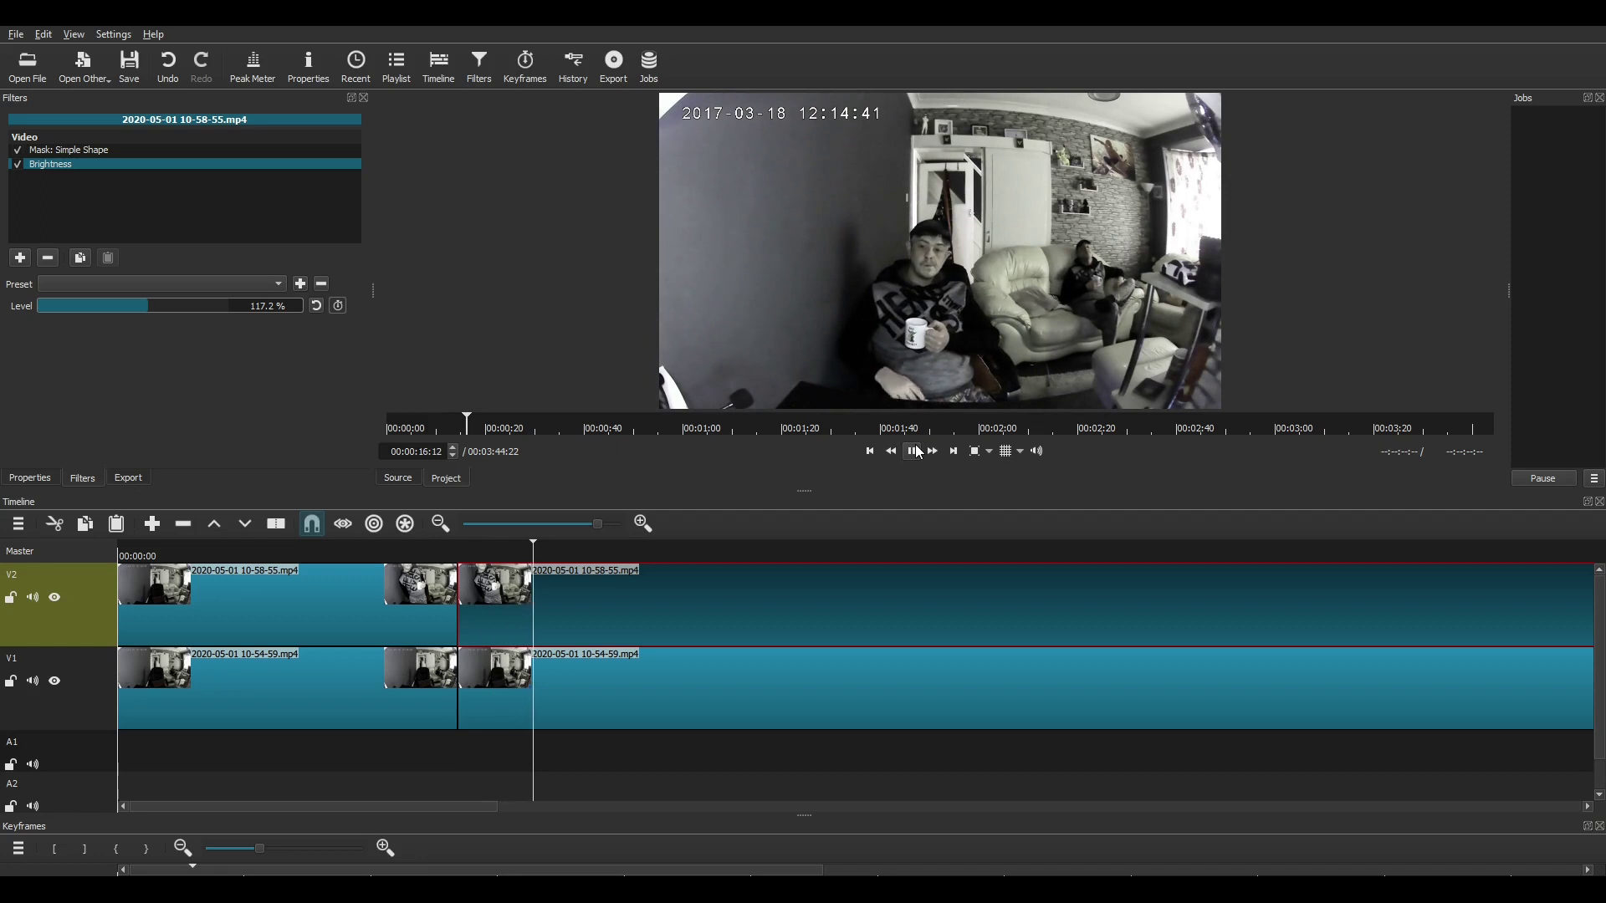
pyautogui.click(394, 556)
pyautogui.click(911, 451)
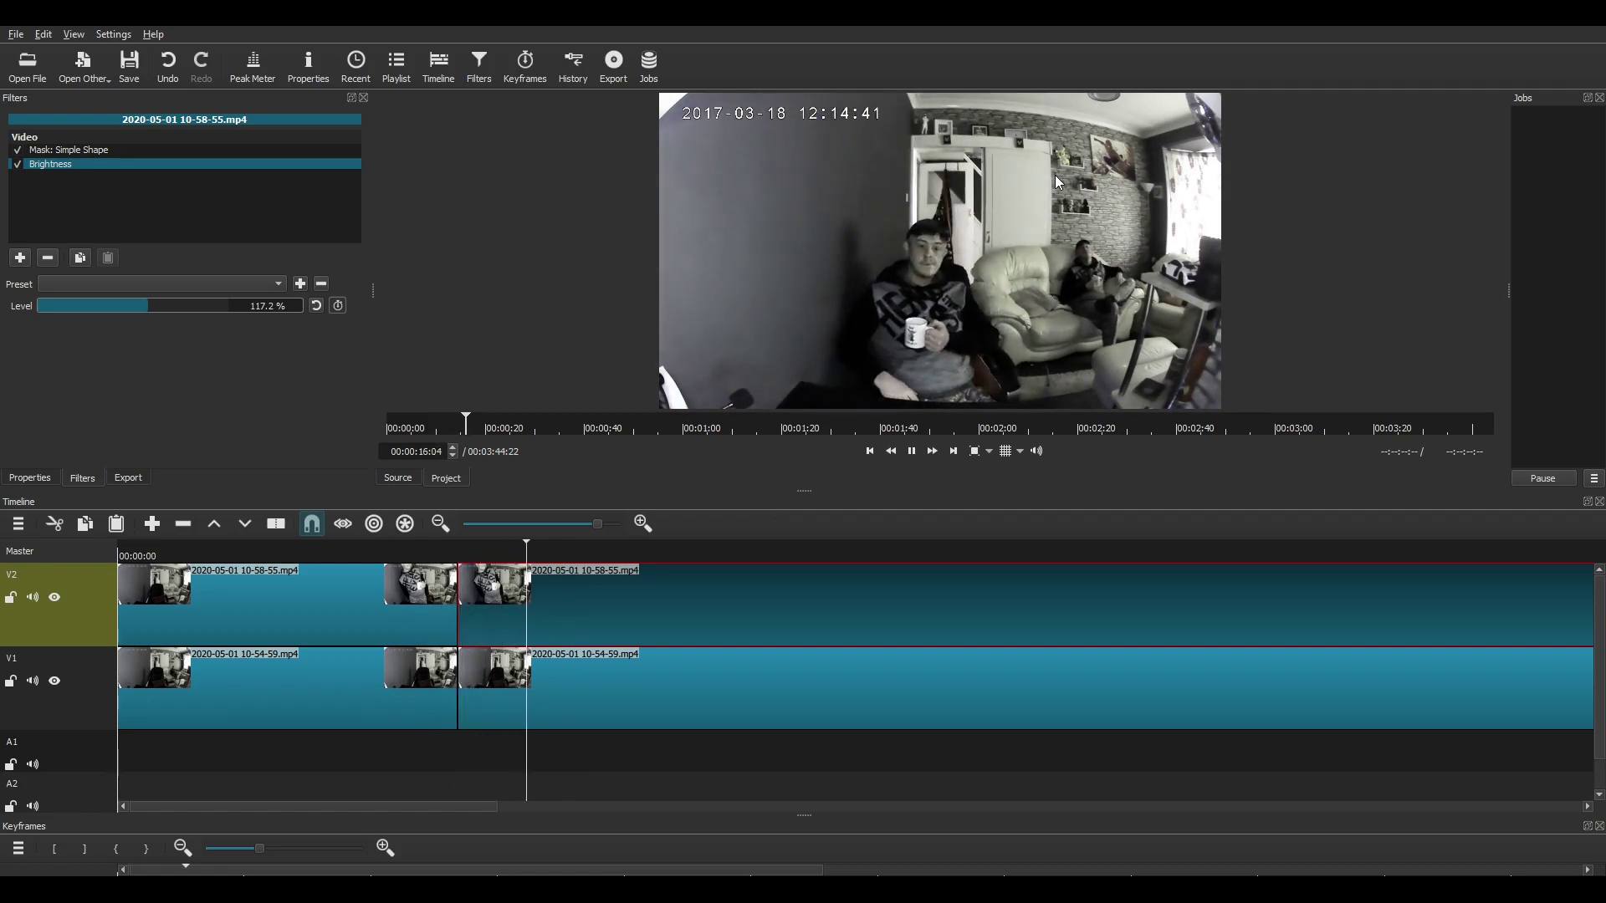
pyautogui.click(447, 556)
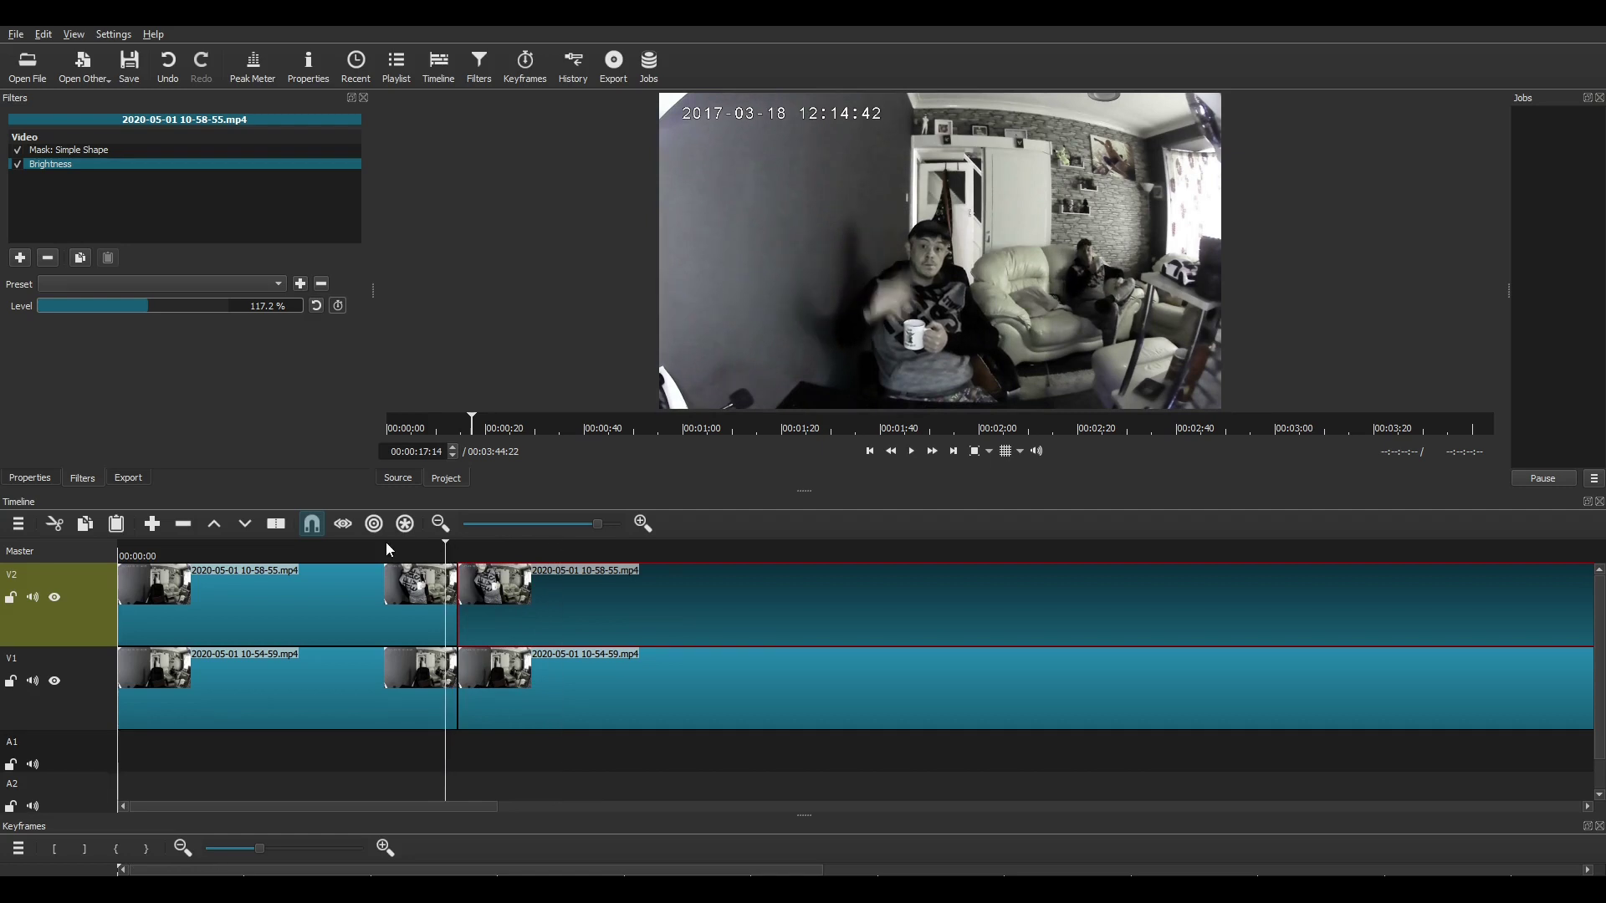
pyautogui.click(912, 450)
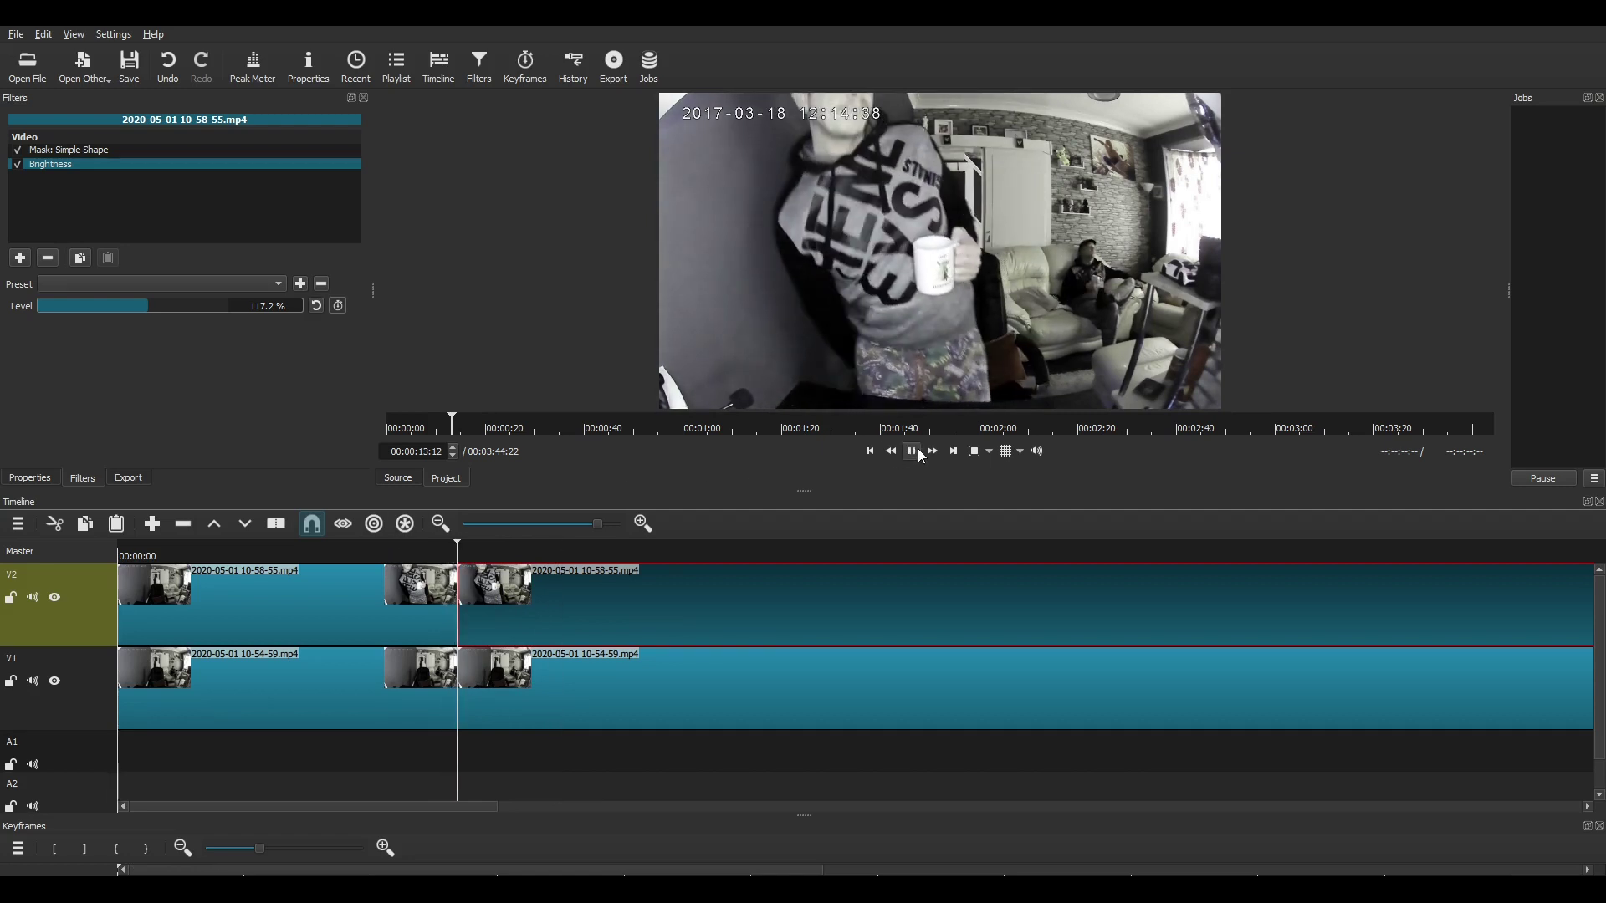
pyautogui.click(918, 452)
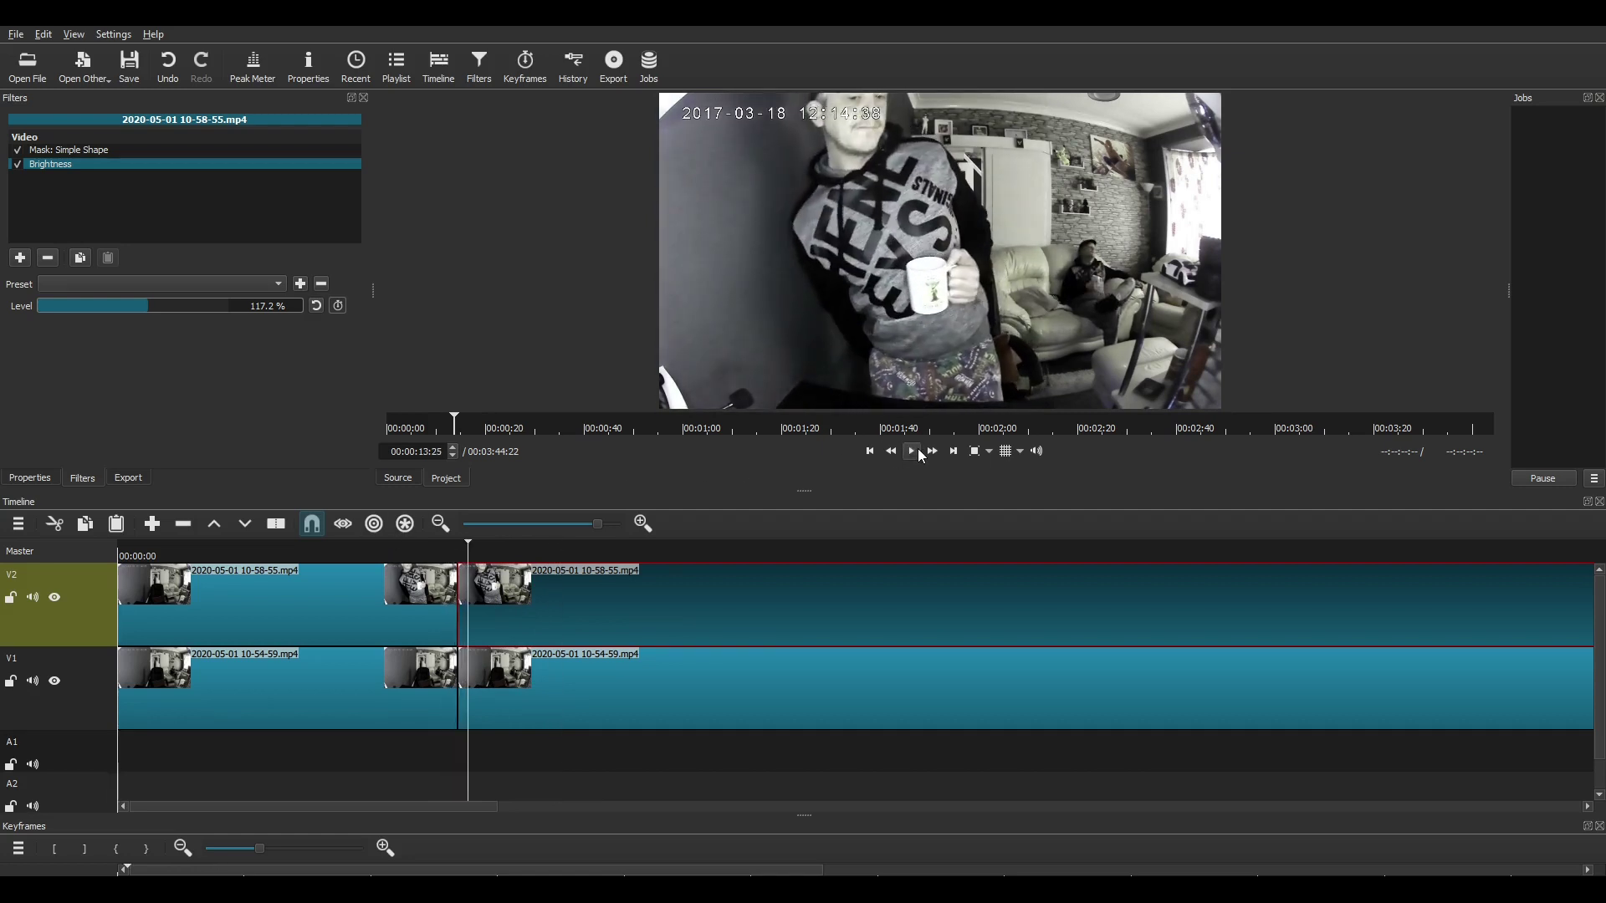